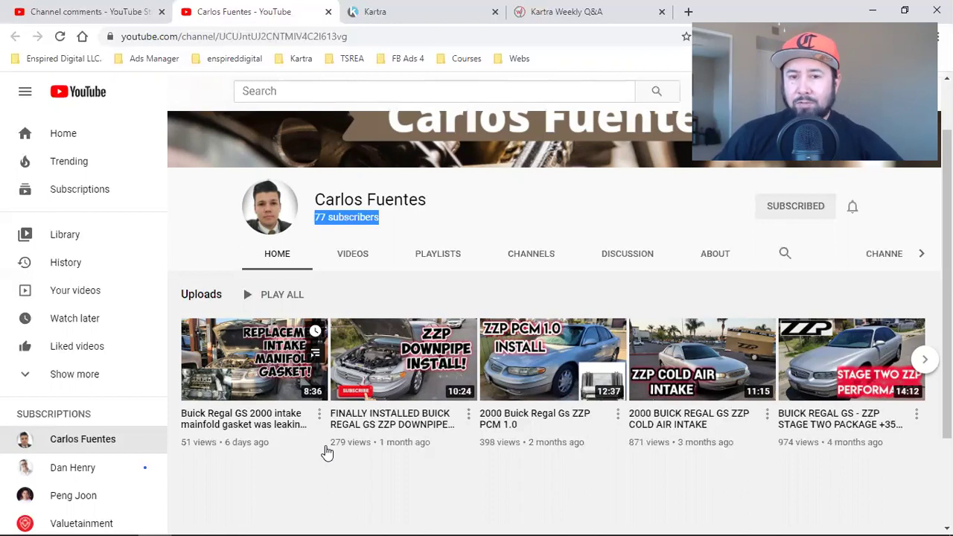
# Reread the channel comment's questions about transferring landing pages and email sequences, then switch to Kartra's Pages.
pyautogui.click(127, 8)
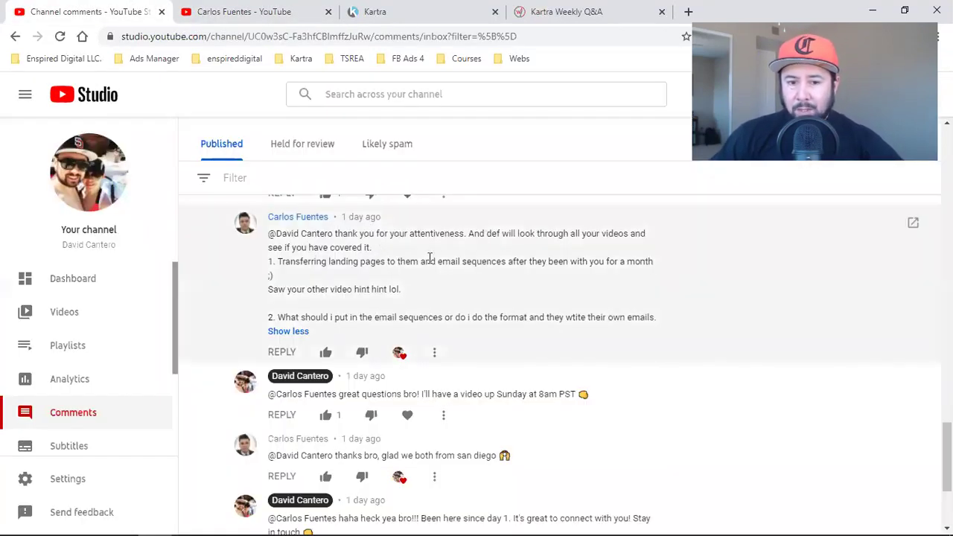
pyautogui.moveTo(308, 262); pyautogui.dragTo(412, 266)
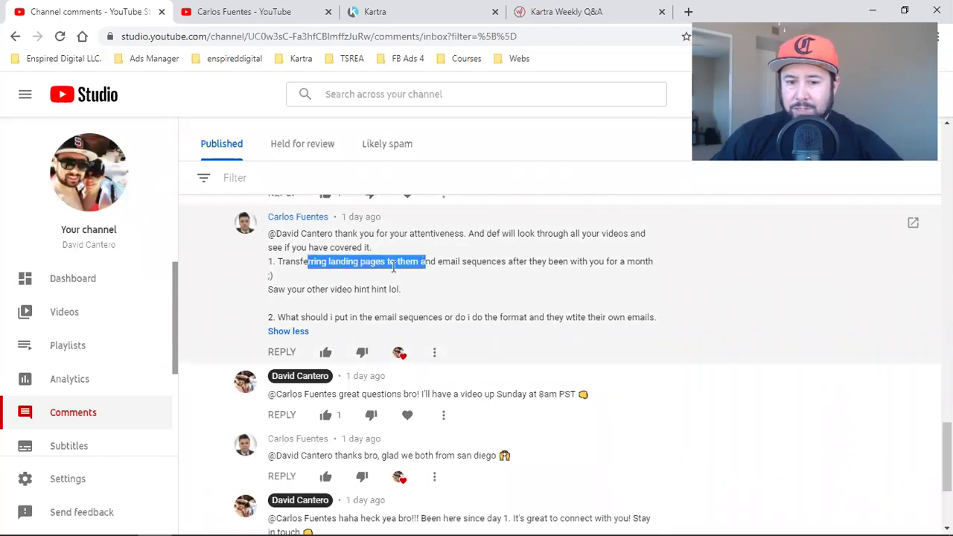
pyautogui.click(406, 264)
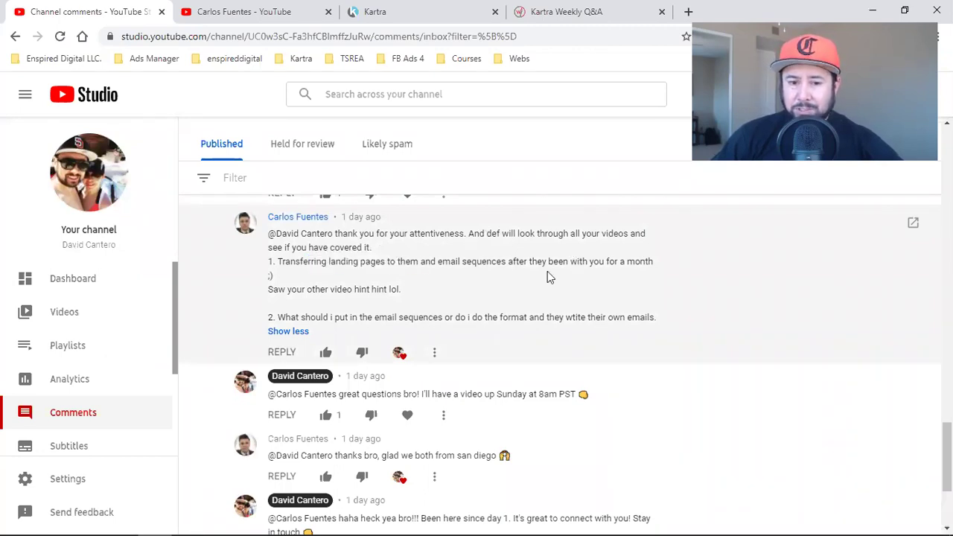
pyautogui.moveTo(287, 318); pyautogui.dragTo(479, 321)
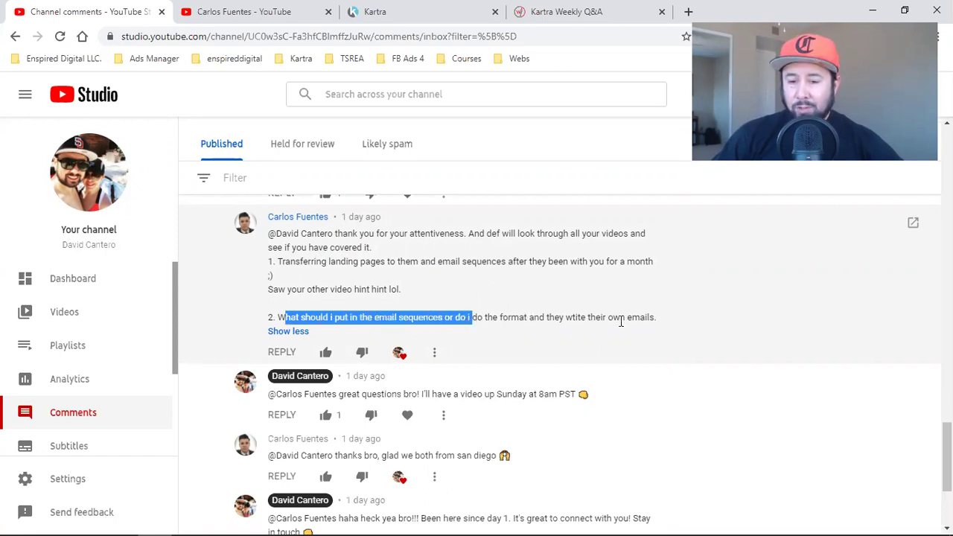
pyautogui.click(587, 333)
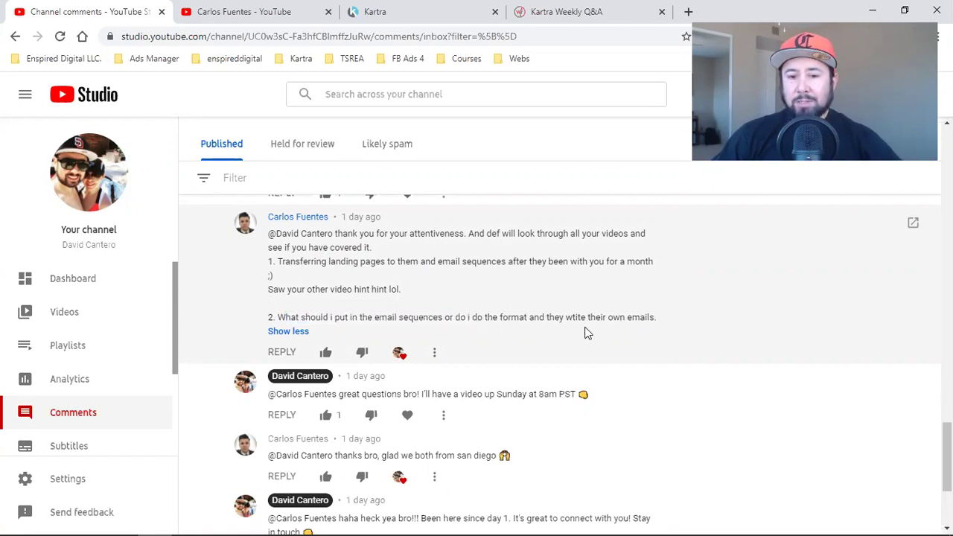
pyautogui.moveTo(281, 262); pyautogui.dragTo(547, 262)
pyautogui.click(330, 260)
pyautogui.moveTo(313, 265); pyautogui.dragTo(458, 267)
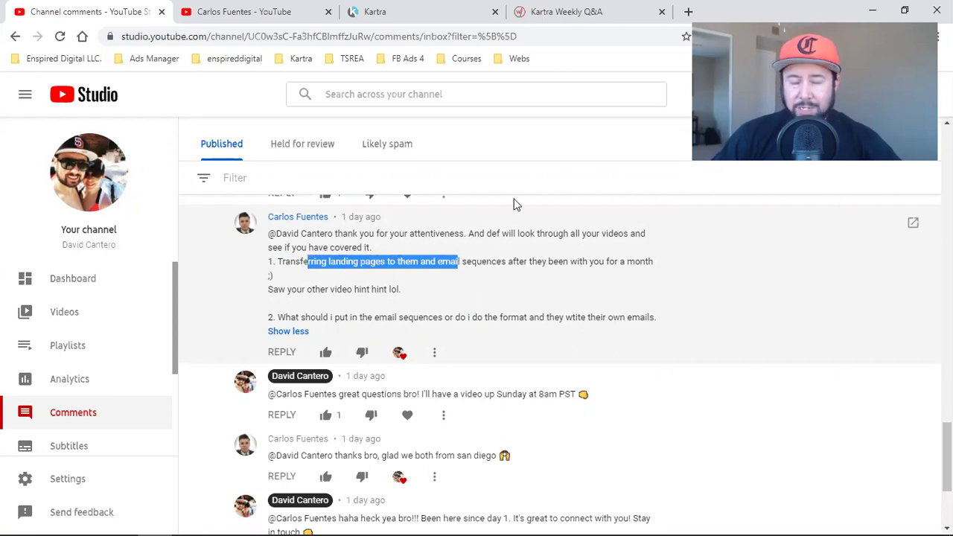
pyautogui.click(395, 12)
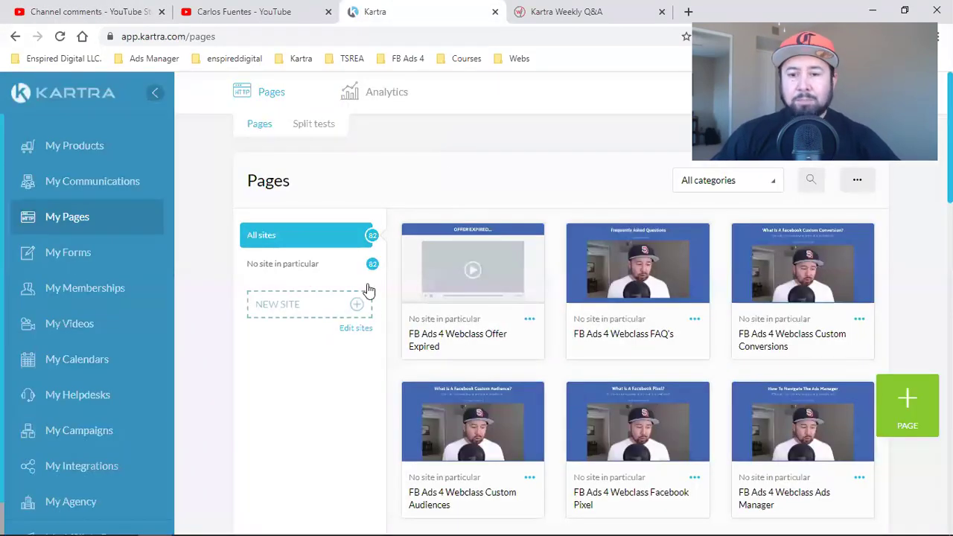
# Go to My Campaigns to list eBook Funnel, Email Automation and Seller Guide Funnel.
pyautogui.moveTo(408, 270)
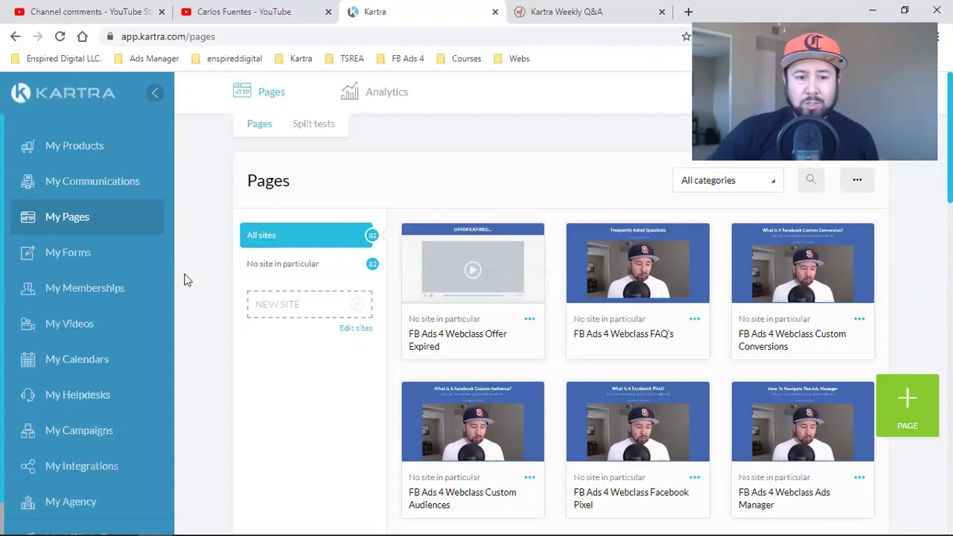
pyautogui.click(83, 435)
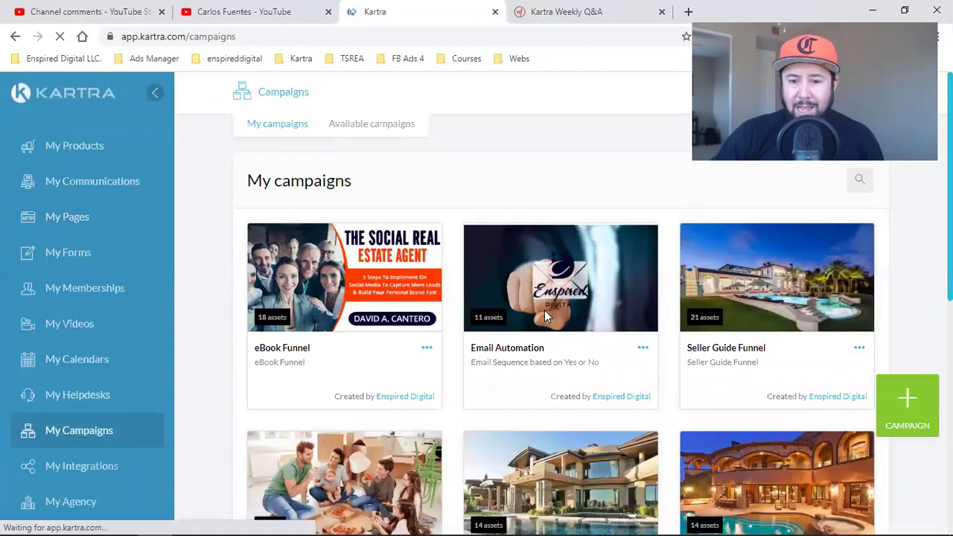
pyautogui.scroll(-1, 545, 310)
pyautogui.moveTo(712, 279); pyautogui.dragTo(762, 284)
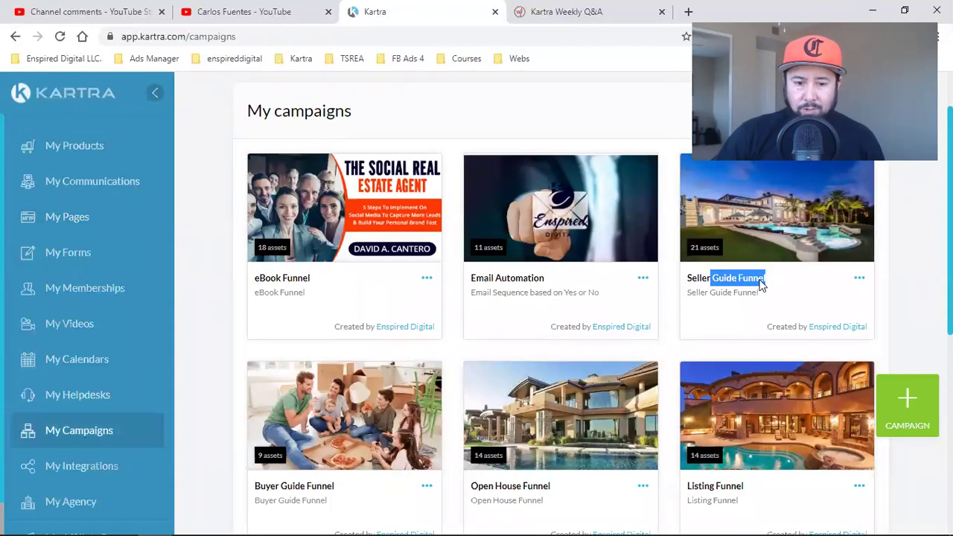
pyautogui.scroll(-2, 761, 284)
pyautogui.moveTo(280, 346); pyautogui.dragTo(382, 355)
pyautogui.moveTo(479, 346); pyautogui.dragTo(585, 348)
pyautogui.moveTo(698, 346); pyautogui.dragTo(763, 350)
pyautogui.scroll(-2, 296, 439)
pyautogui.moveTo(283, 417); pyautogui.dragTo(300, 418)
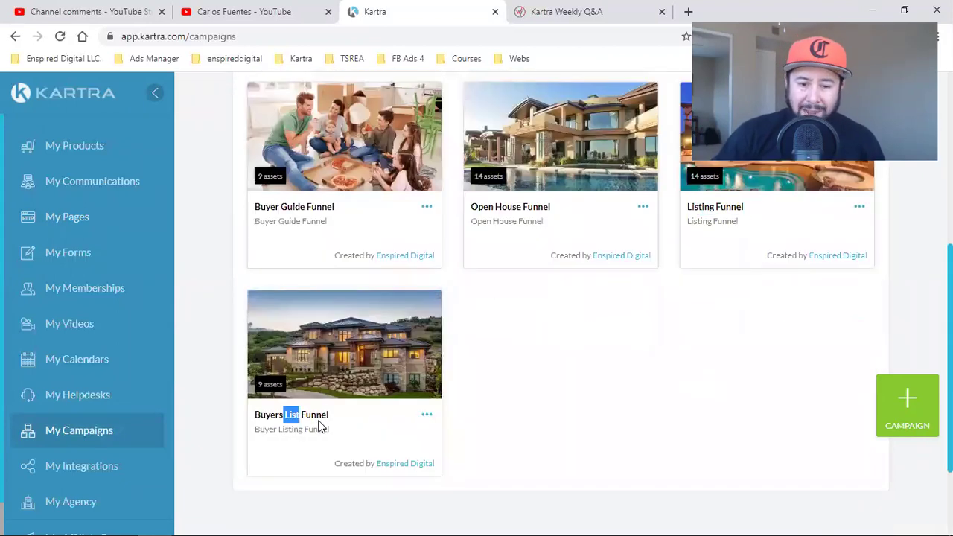
pyautogui.click(549, 425)
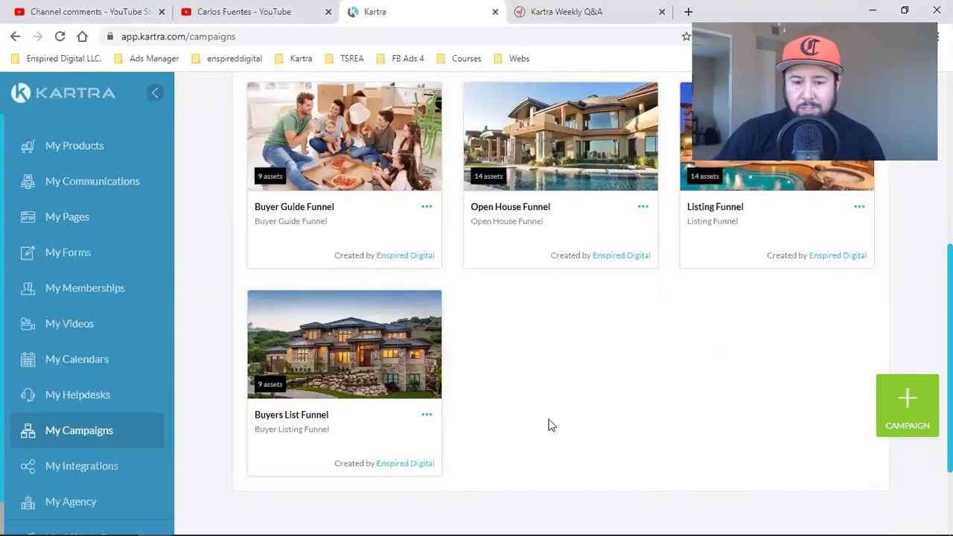
pyautogui.scroll(3, 549, 425)
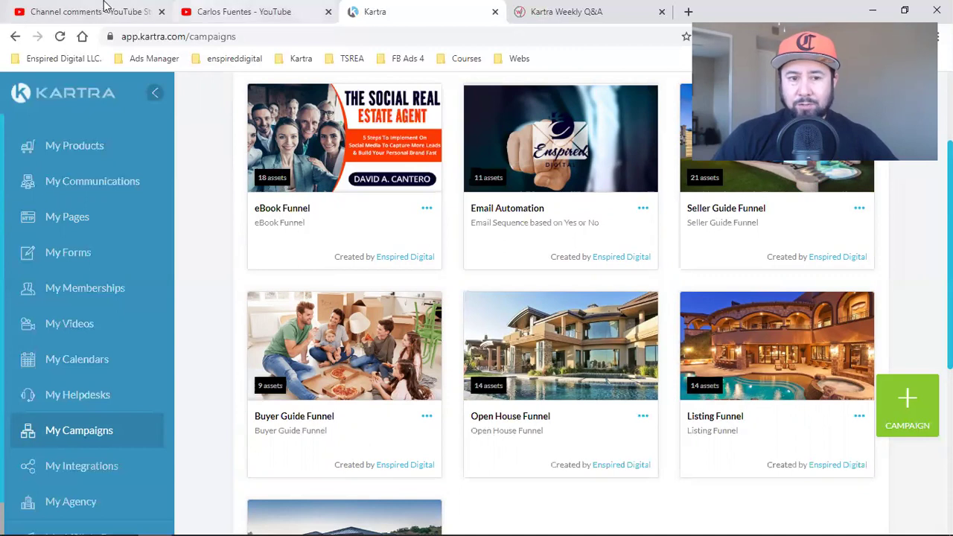
pyautogui.click(203, 9)
pyautogui.click(102, 6)
pyautogui.moveTo(302, 262); pyautogui.dragTo(397, 262)
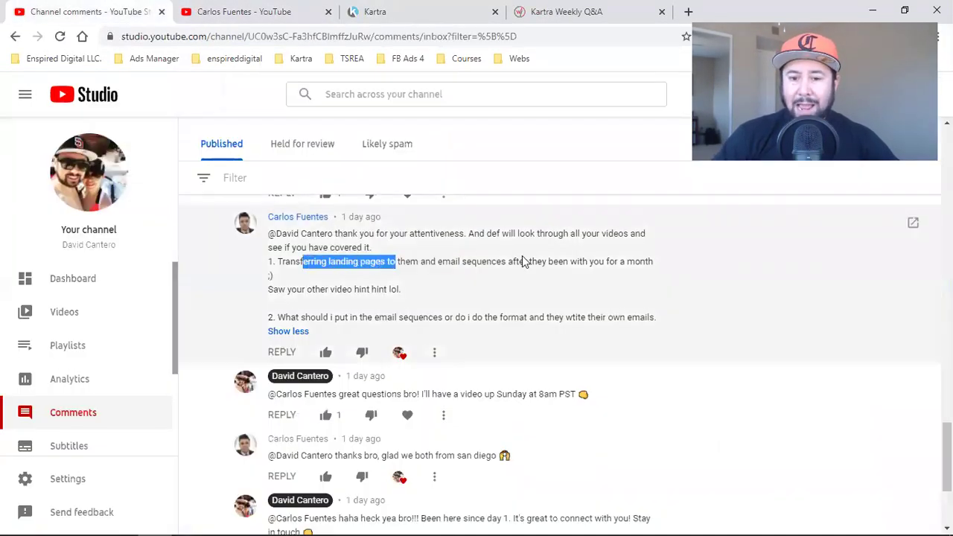
pyautogui.moveTo(527, 260); pyautogui.dragTo(647, 262)
pyautogui.click(647, 313)
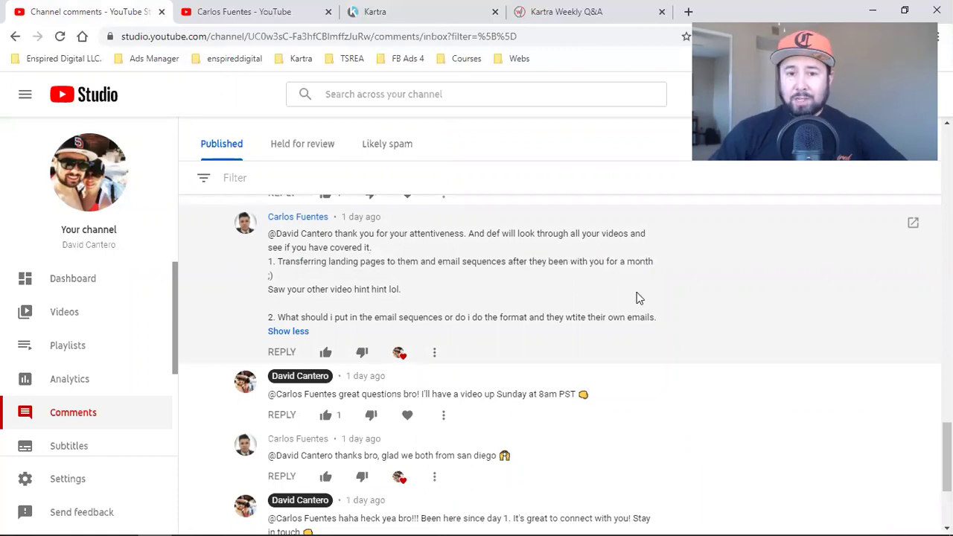
pyautogui.click(413, 8)
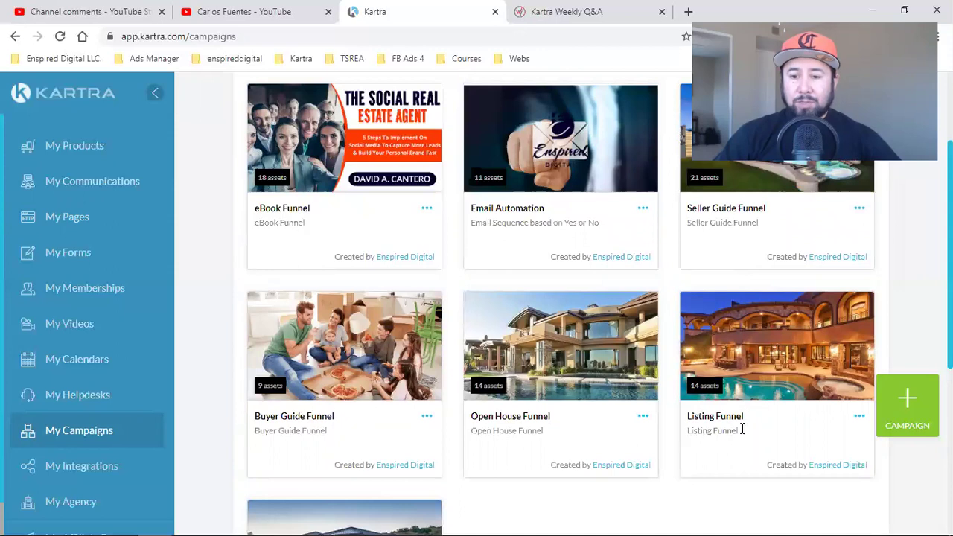
# Open the My Pages list in a new browser tab.
pyautogui.moveTo(709, 417); pyautogui.dragTo(736, 418)
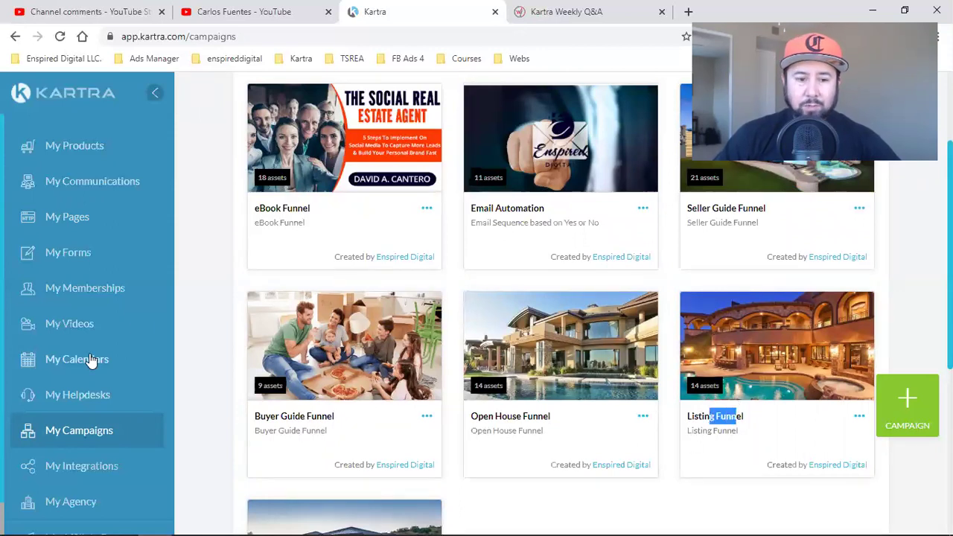
pyautogui.rightClick(67, 216)
pyautogui.click(101, 223)
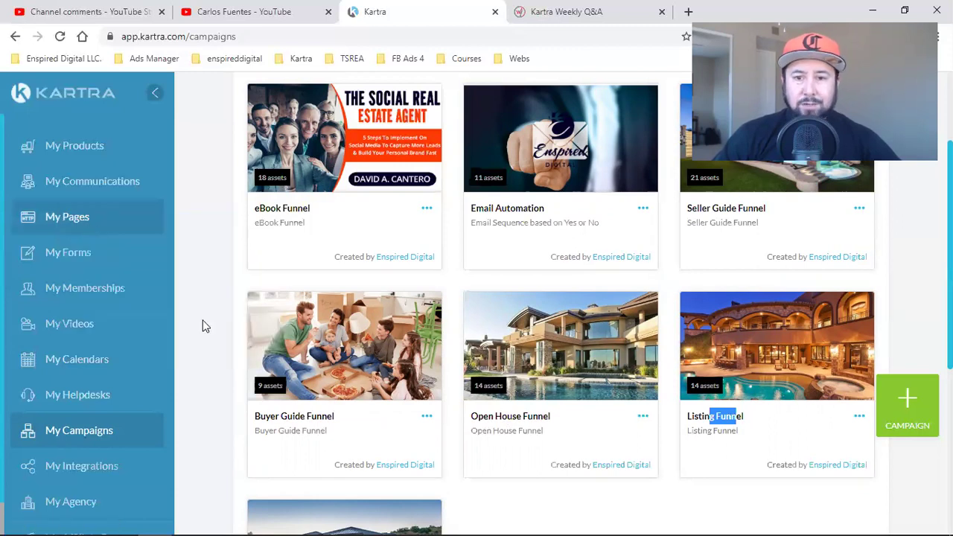
# Review Listing Funnel's assets: 8 pages, 2 lists, 2 forms, 1 sequence, 1 calendar.
pyautogui.click(860, 417)
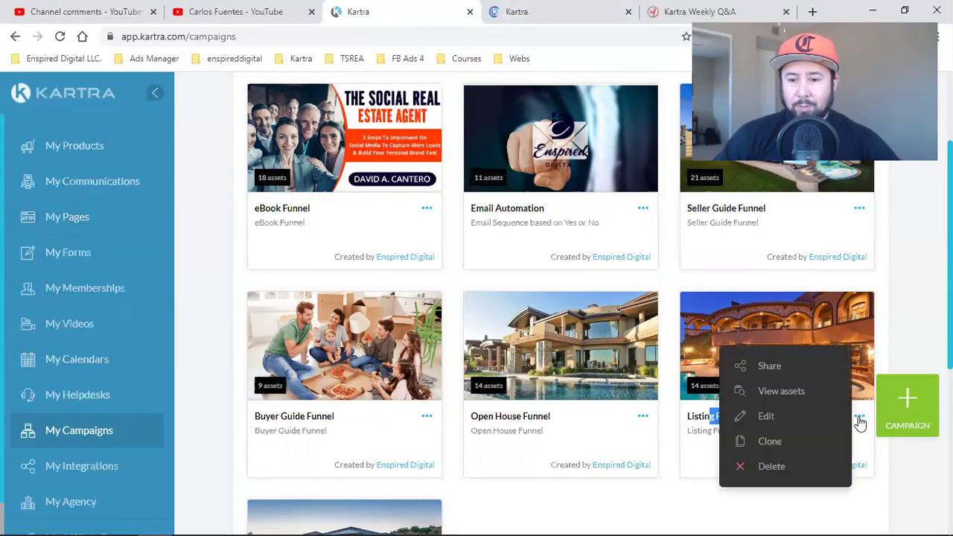
pyautogui.click(781, 391)
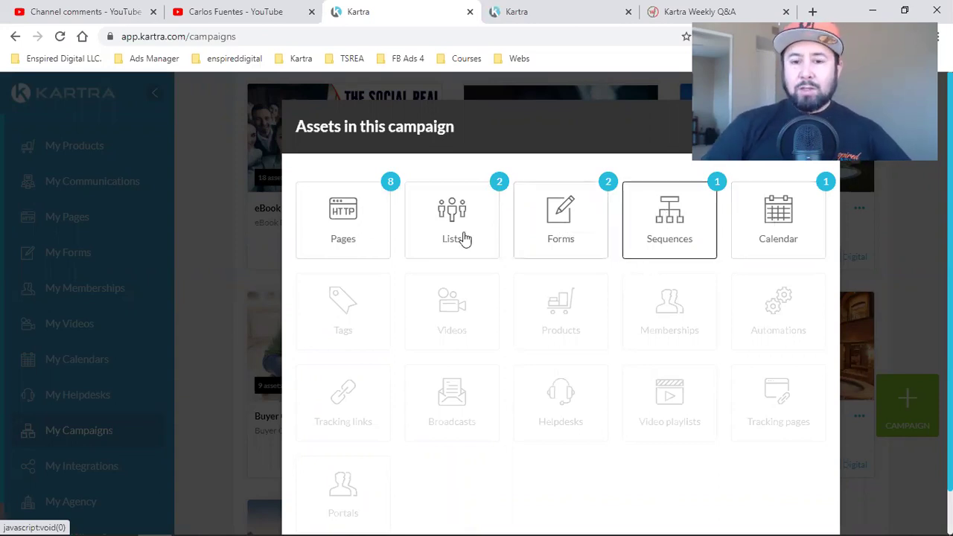
pyautogui.click(841, 209)
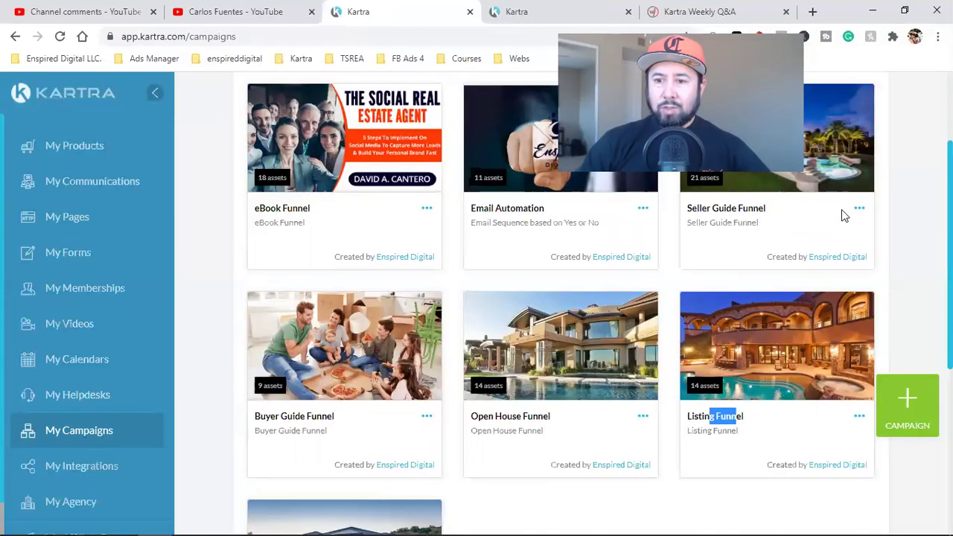
# Filter the new Pages tab to Shared Funnels and browse its 20 real-estate pages.
pyautogui.click(525, 11)
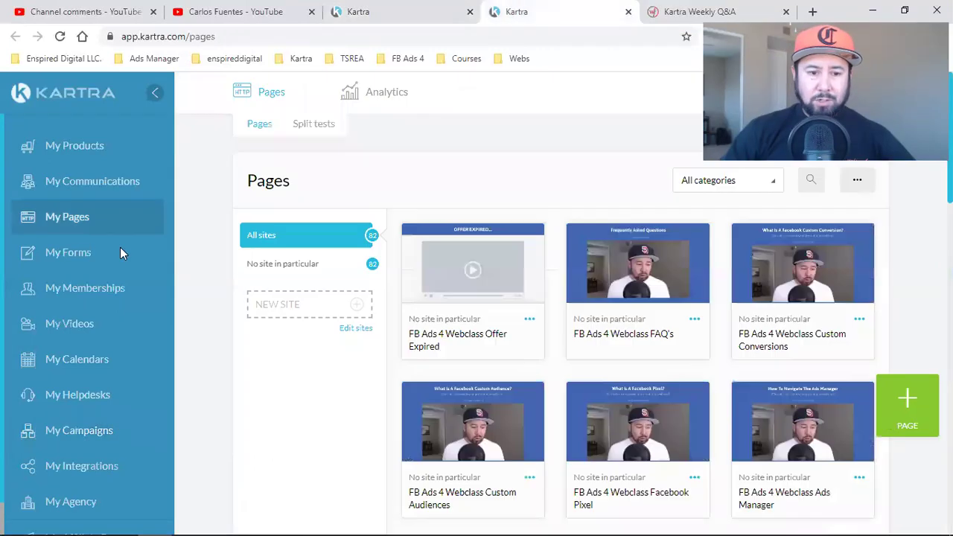
pyautogui.click(721, 190)
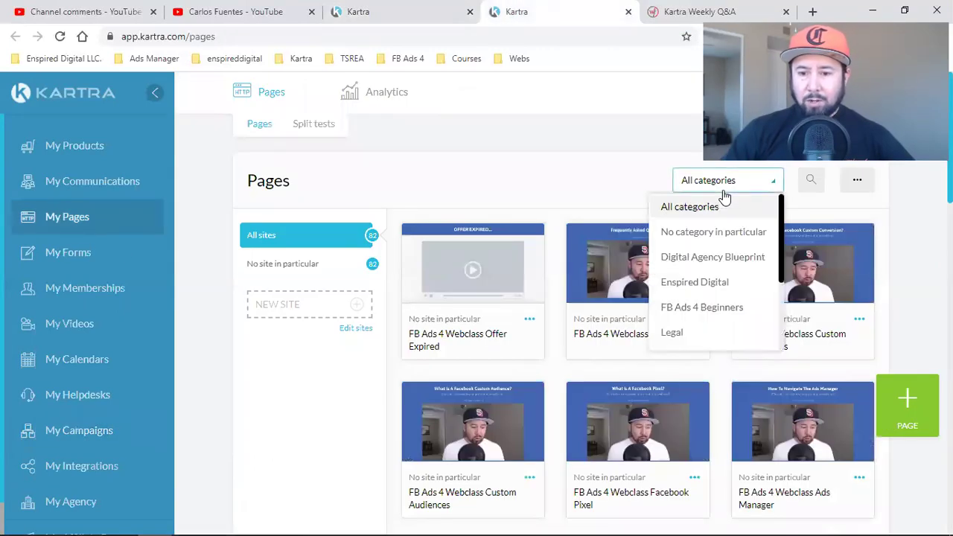
pyautogui.scroll(-3, 704, 283)
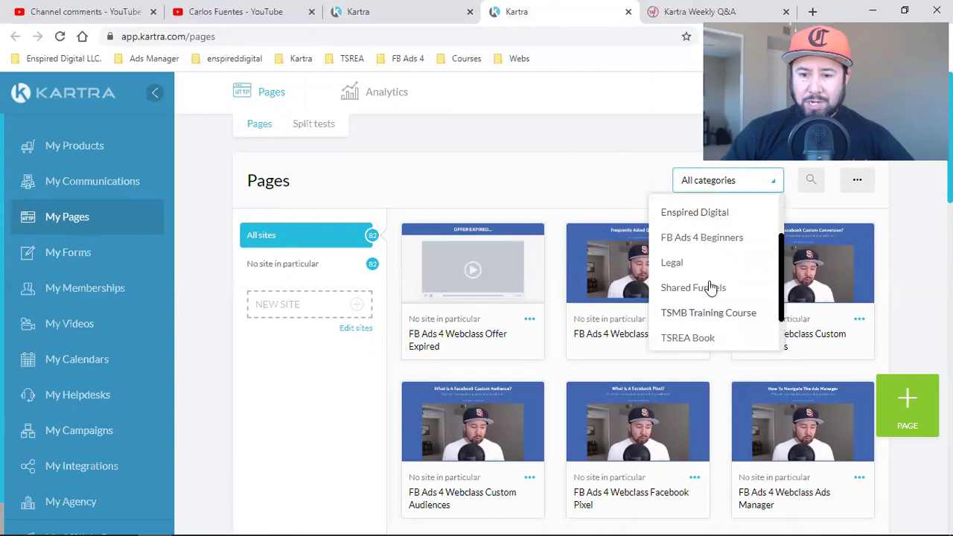
pyautogui.click(711, 285)
pyautogui.scroll(-4, 630, 353)
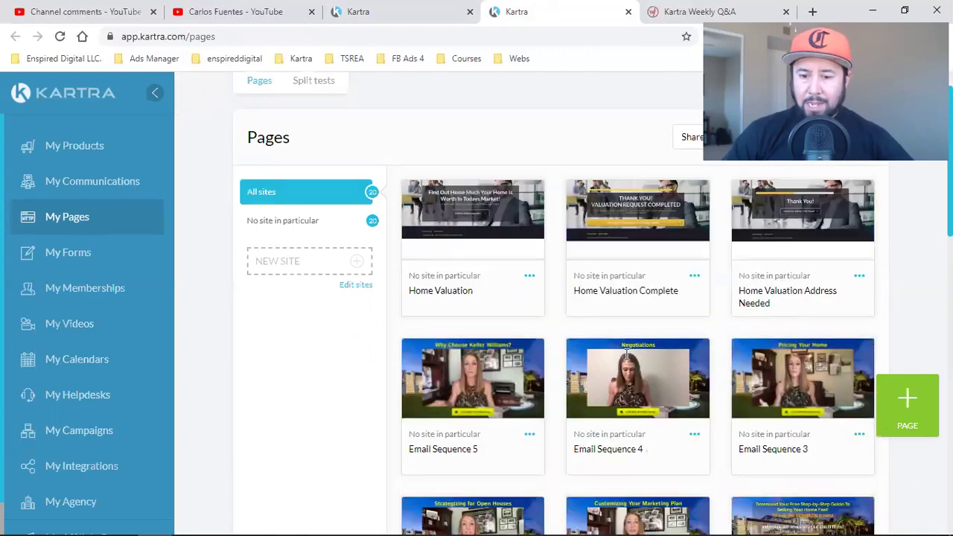
pyautogui.scroll(-6, 626, 356)
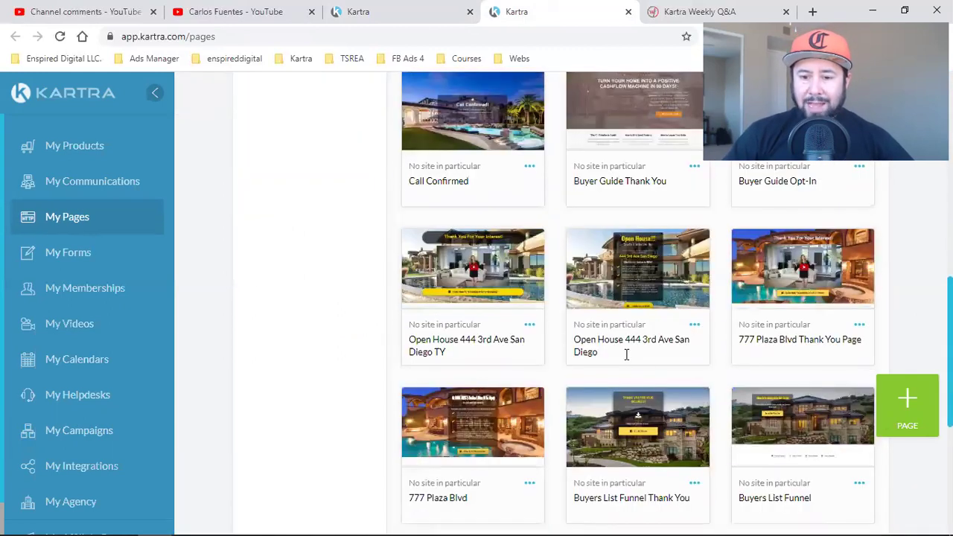
pyautogui.scroll(-5, 628, 355)
pyautogui.scroll(3, 812, 358)
pyautogui.scroll(4, 812, 358)
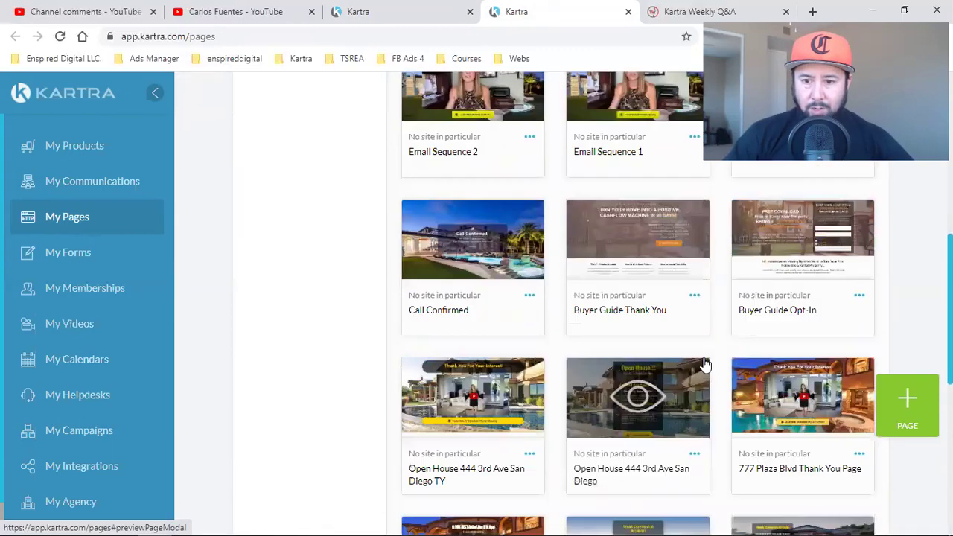
pyautogui.scroll(3, 709, 360)
pyautogui.scroll(-6, 709, 360)
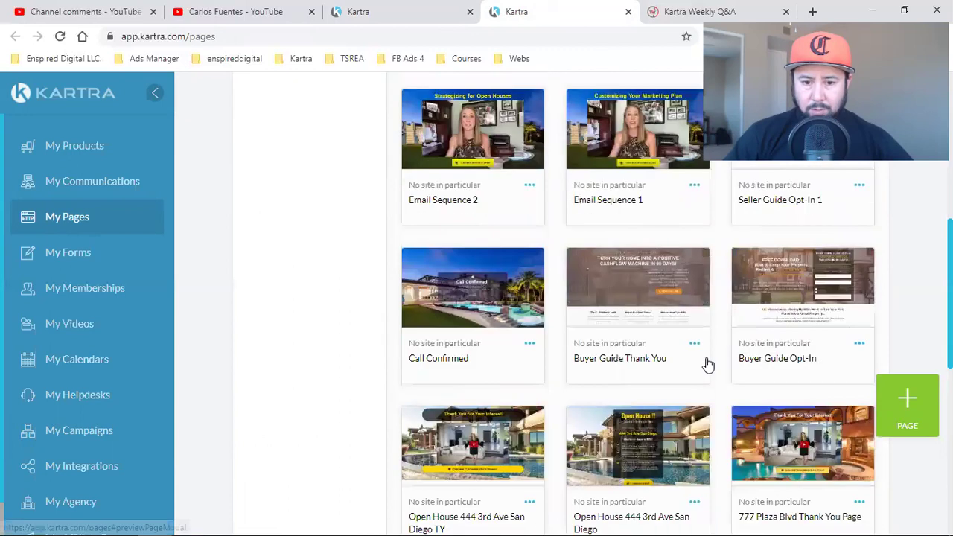
pyautogui.scroll(-2, 640, 360)
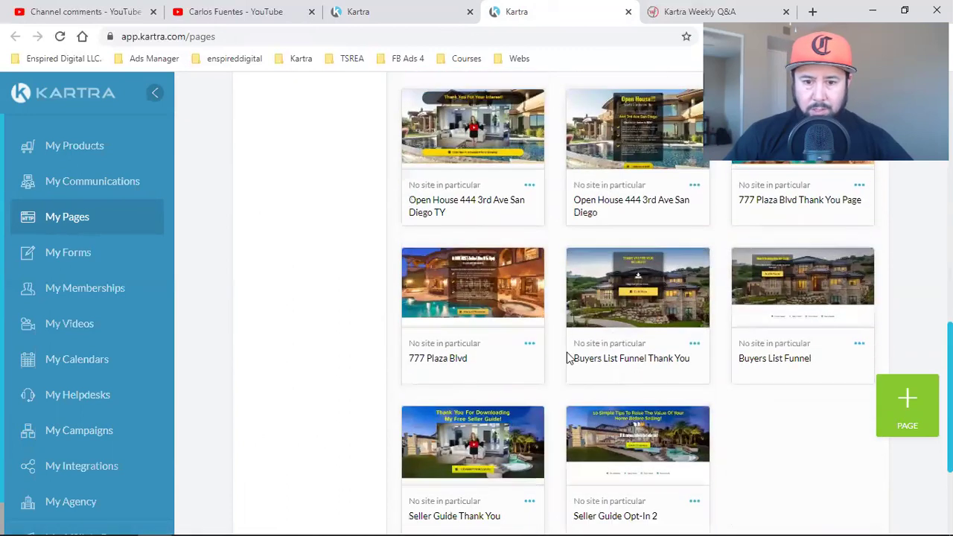
pyautogui.click(529, 344)
# Copy the 777 Plaza Blvd direct page URL and load it live in a new tab.
pyautogui.click(607, 319)
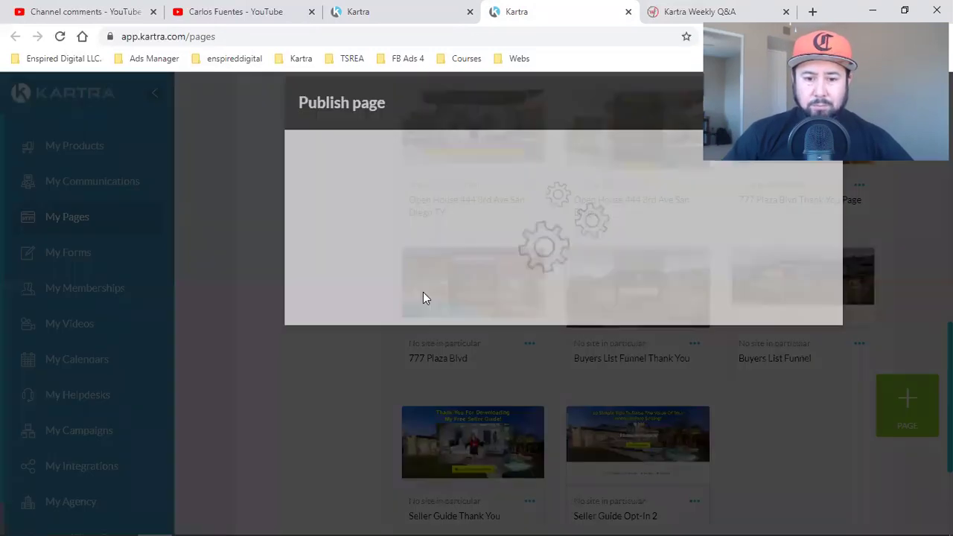
pyautogui.click(422, 298)
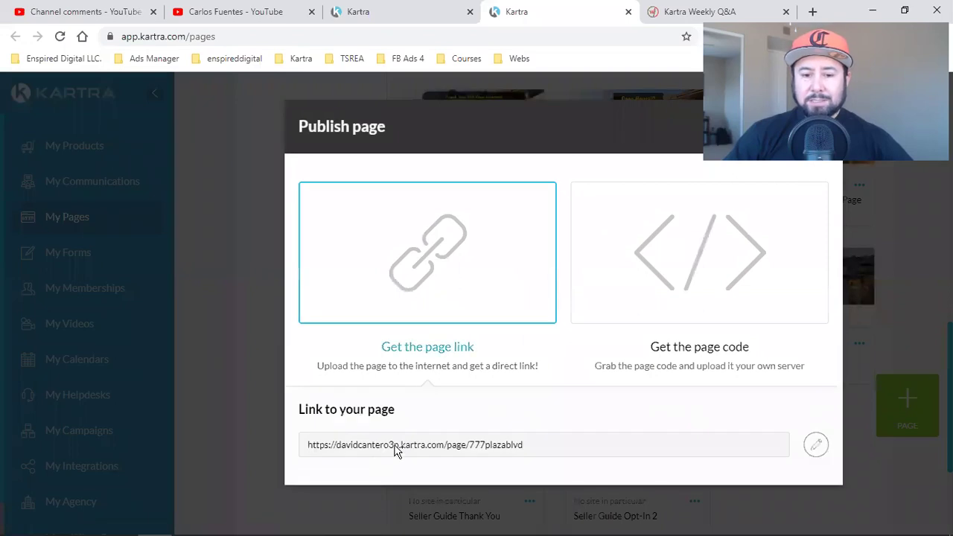
pyautogui.tripleClick(396, 449)
pyautogui.rightClick(396, 449)
pyautogui.click(429, 356)
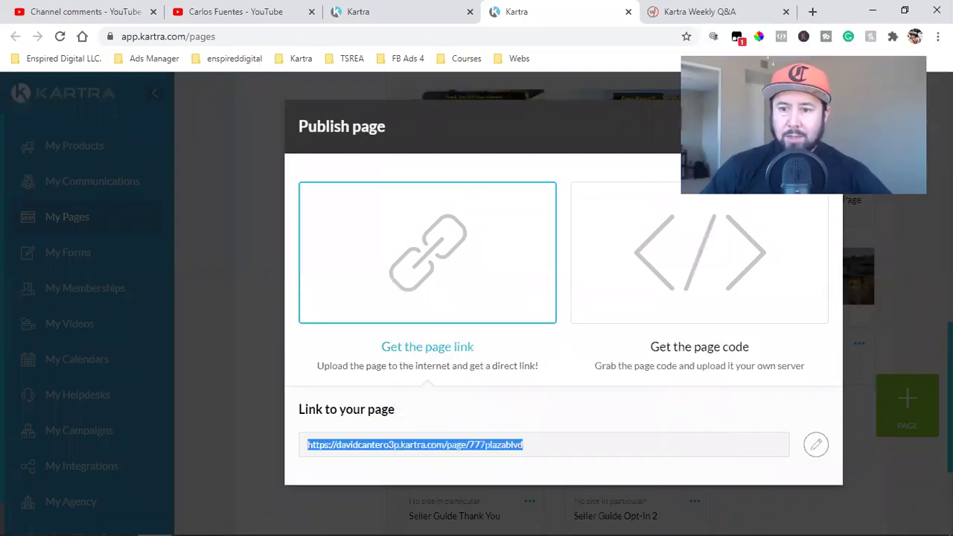
pyautogui.hotkey('ctrl', 't')
pyautogui.hotkey('ctrl', 'v')
pyautogui.press('Return')
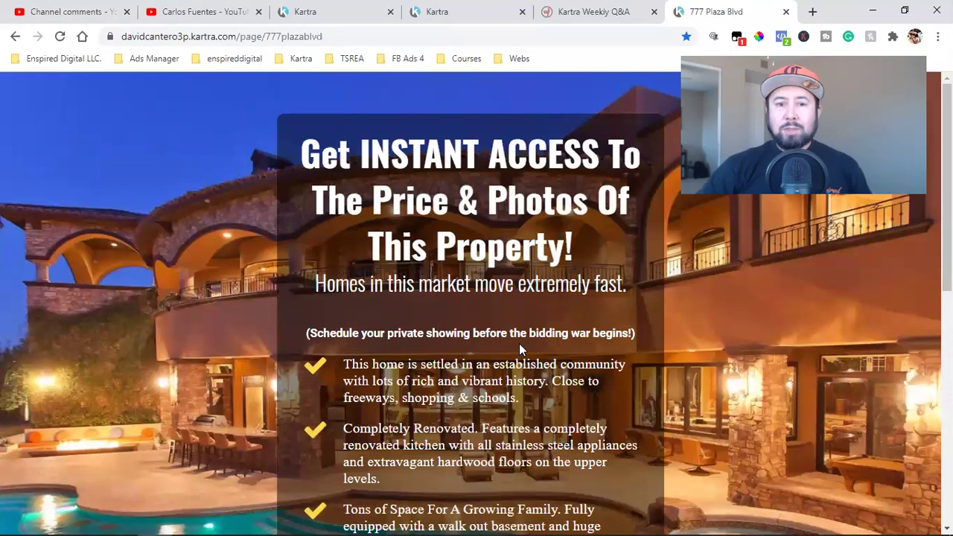
# Open Facebook from the enspireddigital bookmarks and enter The Social Real Estate Agent - Post Your Listings group.
pyautogui.click(813, 11)
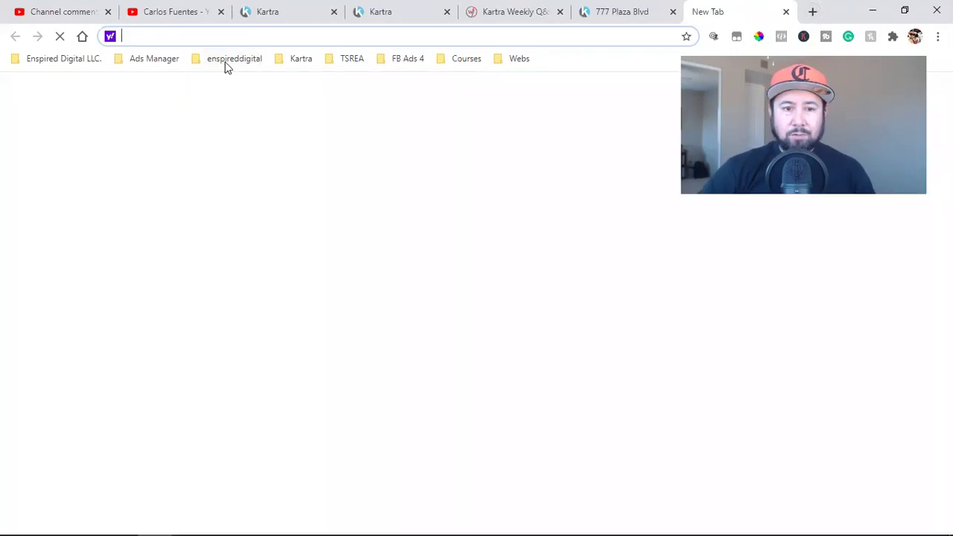
pyautogui.click(231, 59)
pyautogui.click(238, 99)
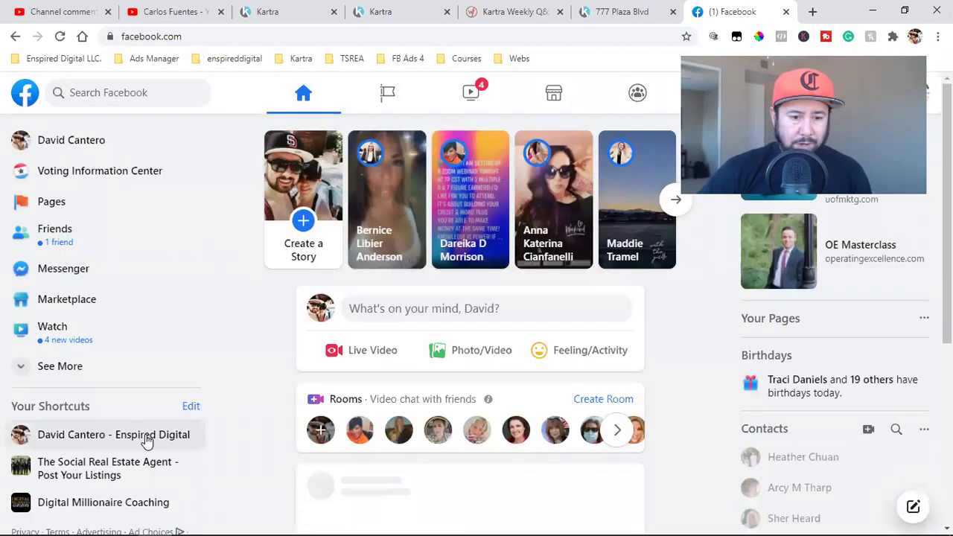
pyautogui.click(89, 473)
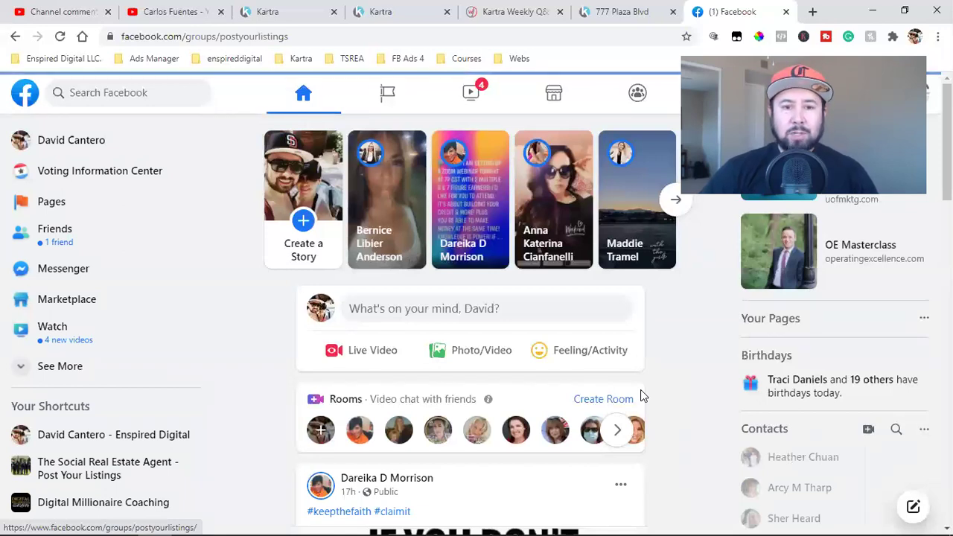
pyautogui.scroll(-1, 441, 394)
pyautogui.scroll(-10, 619, 368)
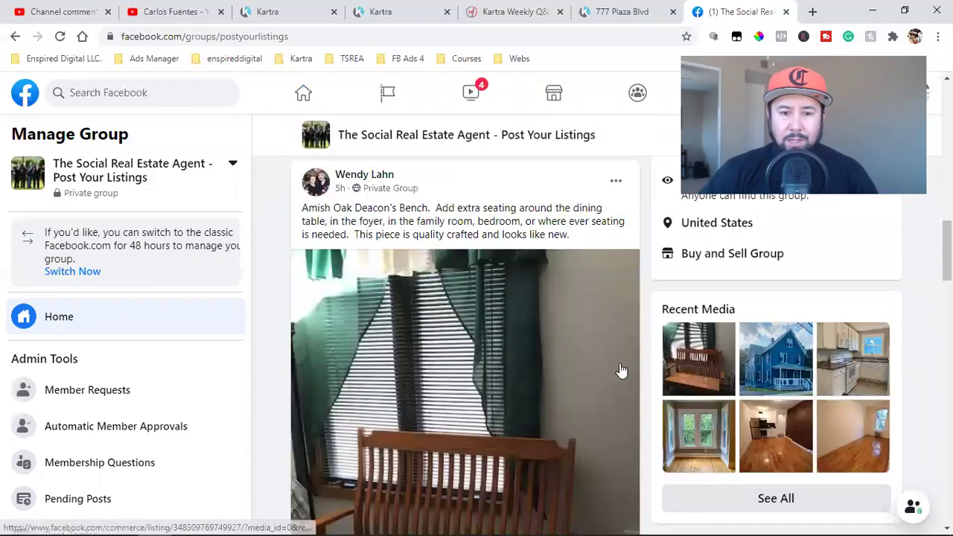
pyautogui.scroll(-9, 459, 315)
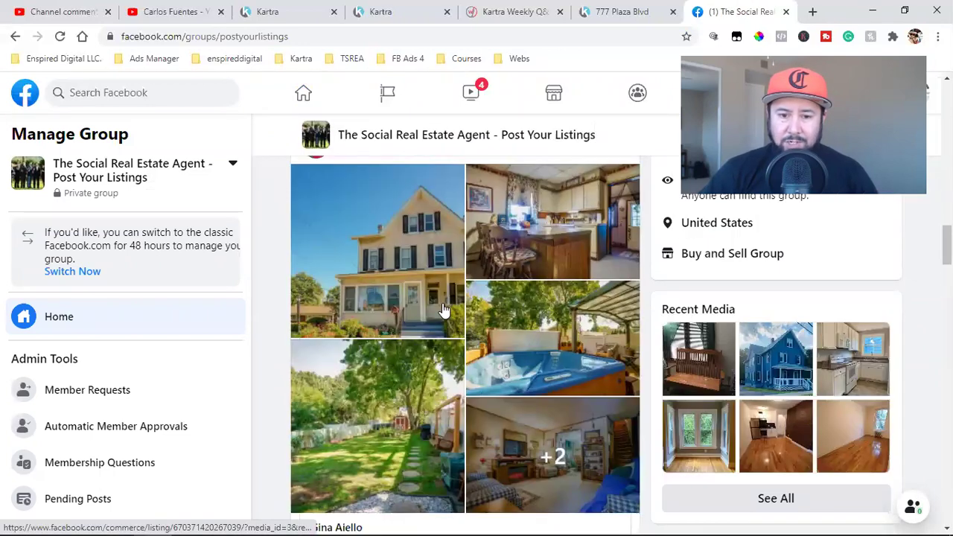
pyautogui.scroll(1, 488, 320)
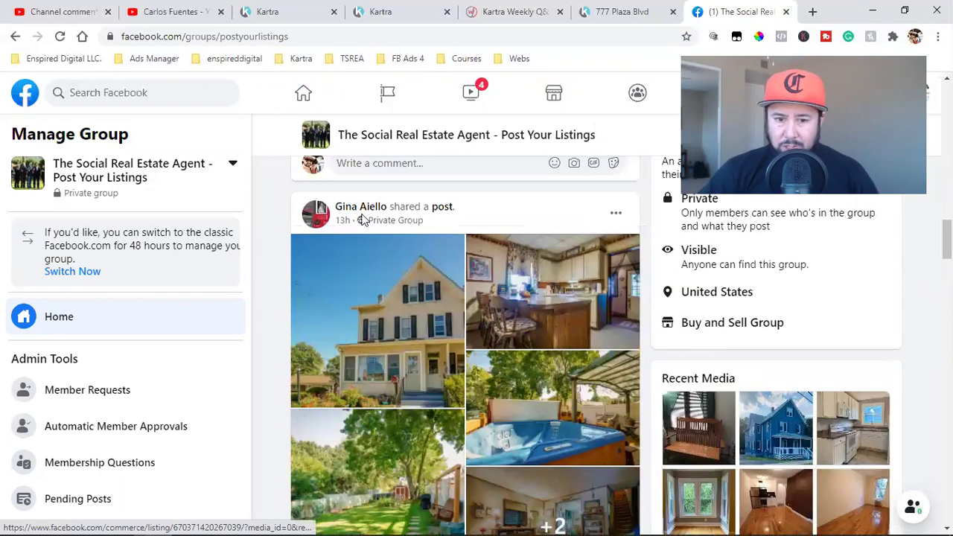
pyautogui.scroll(-1, 564, 358)
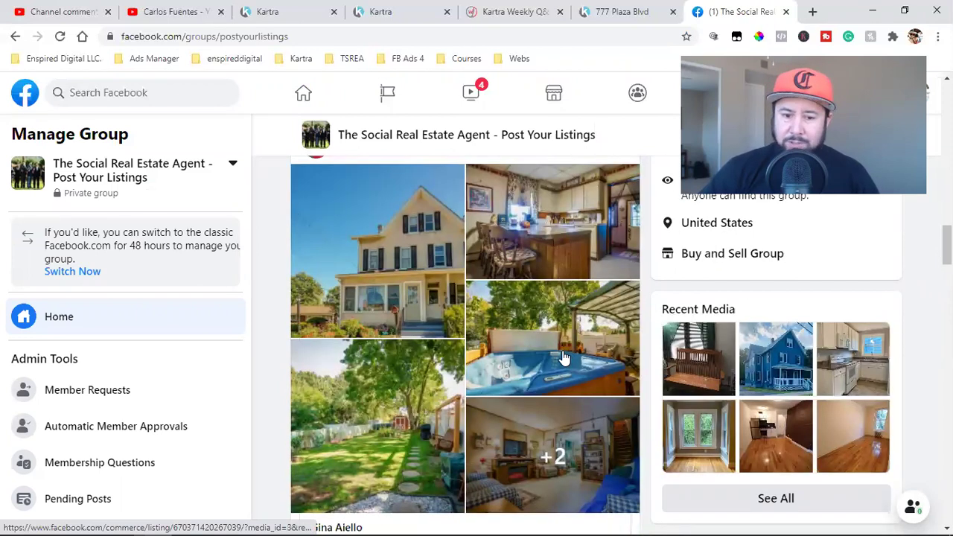
pyautogui.scroll(-1, 564, 358)
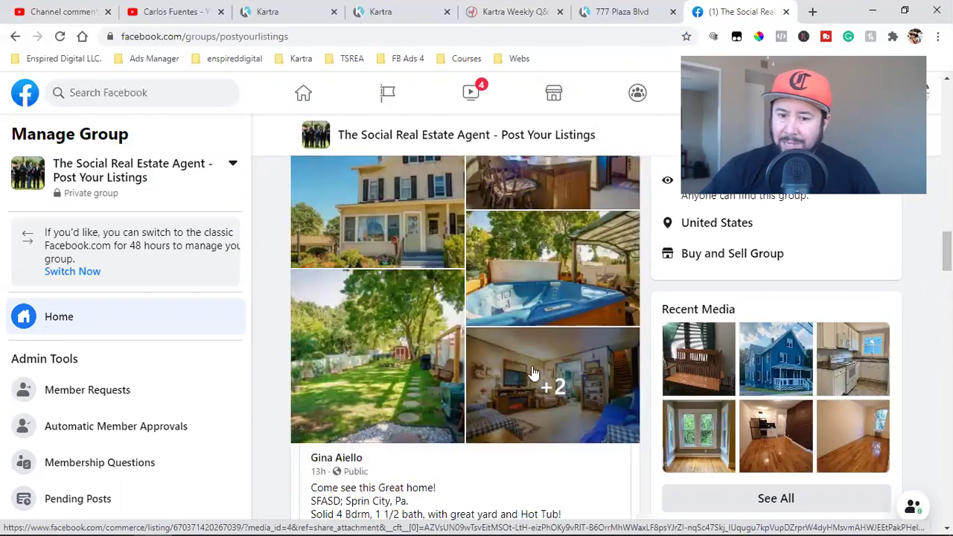
pyautogui.scroll(1, 528, 350)
pyautogui.scroll(-3, 592, 447)
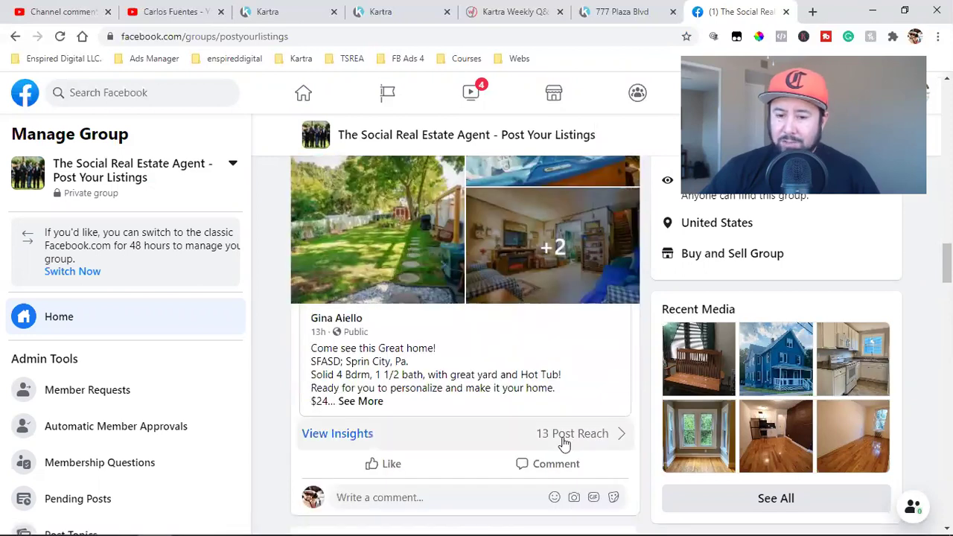
pyautogui.scroll(3, 608, 415)
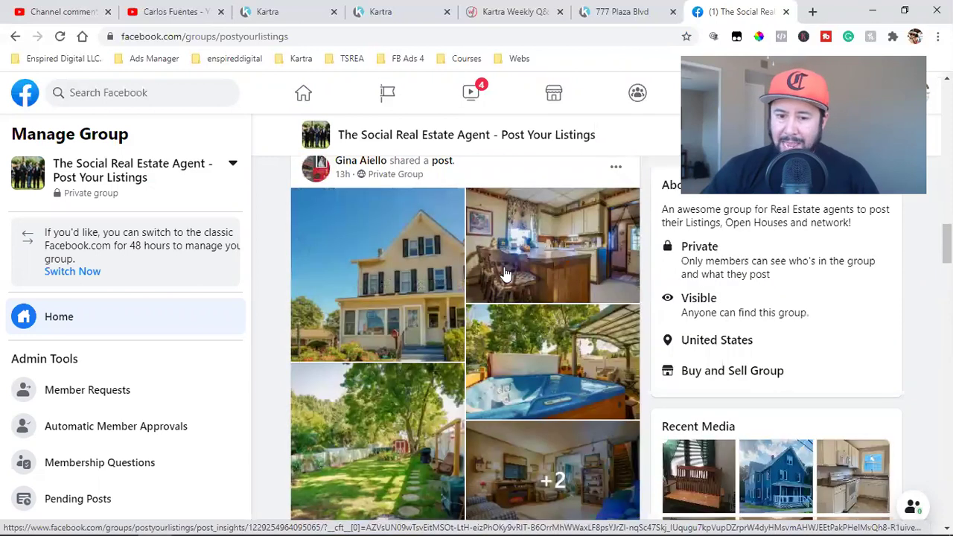
pyautogui.scroll(-4, 541, 339)
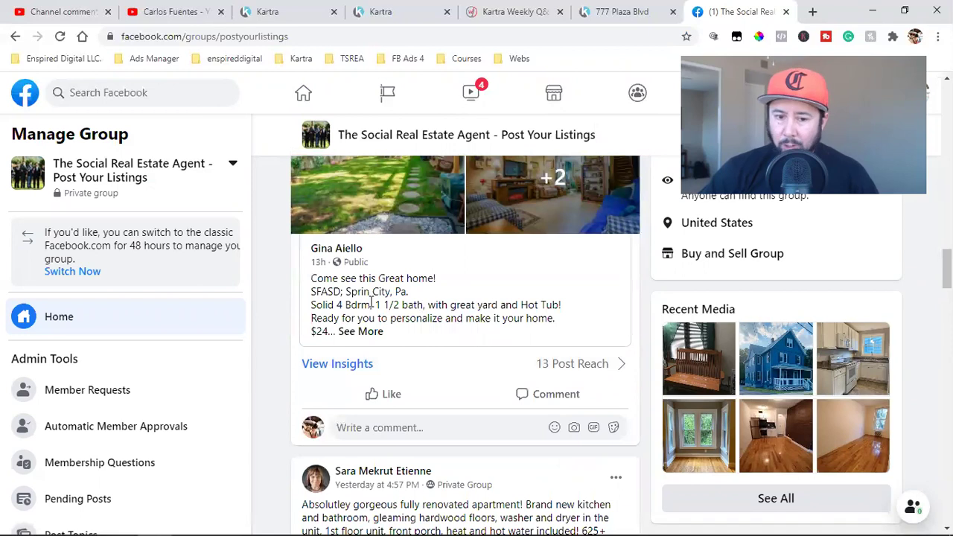
pyautogui.moveTo(347, 291); pyautogui.dragTo(388, 291)
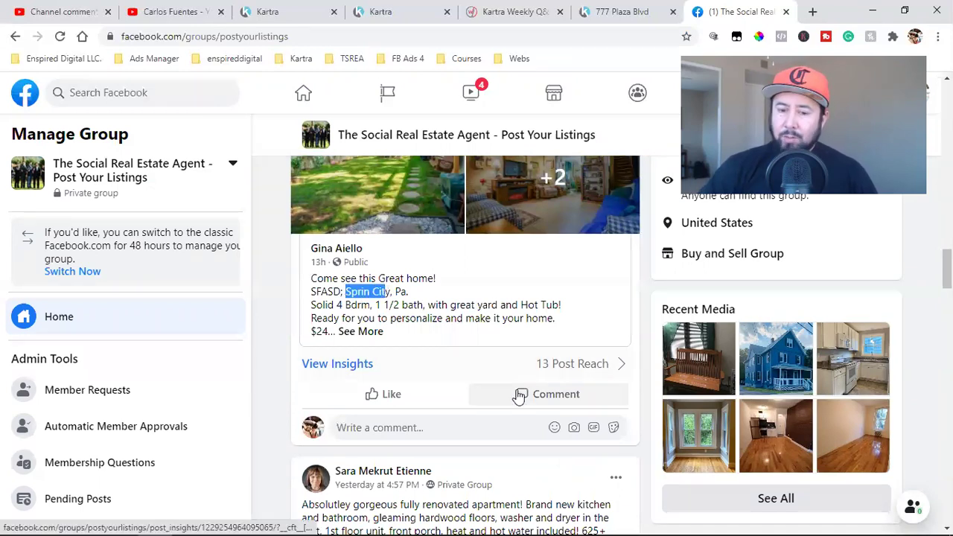
pyautogui.click(640, 9)
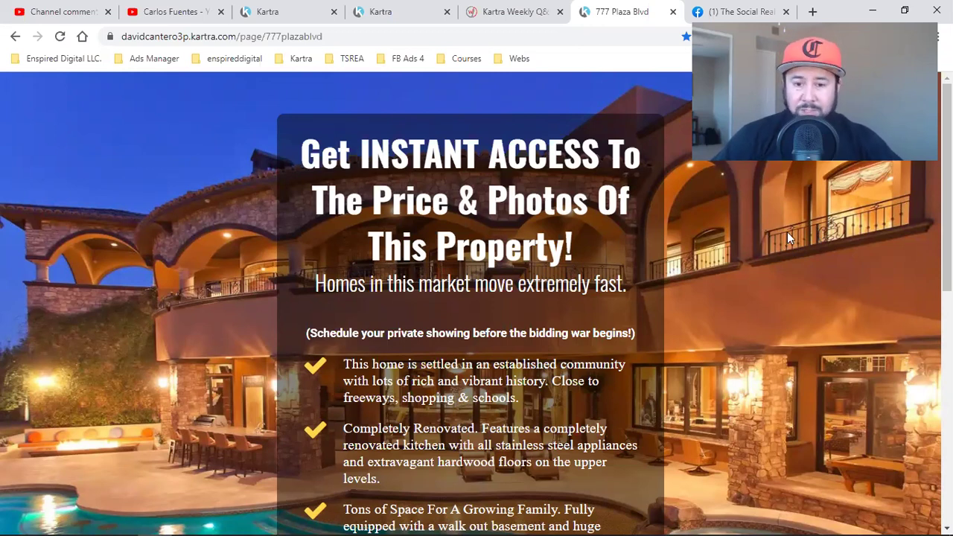
# Open the View All 17 Photos Now! form on 777 Plaza Blvd and compare it with the Facebook listing.
pyautogui.scroll(-2, 757, 292)
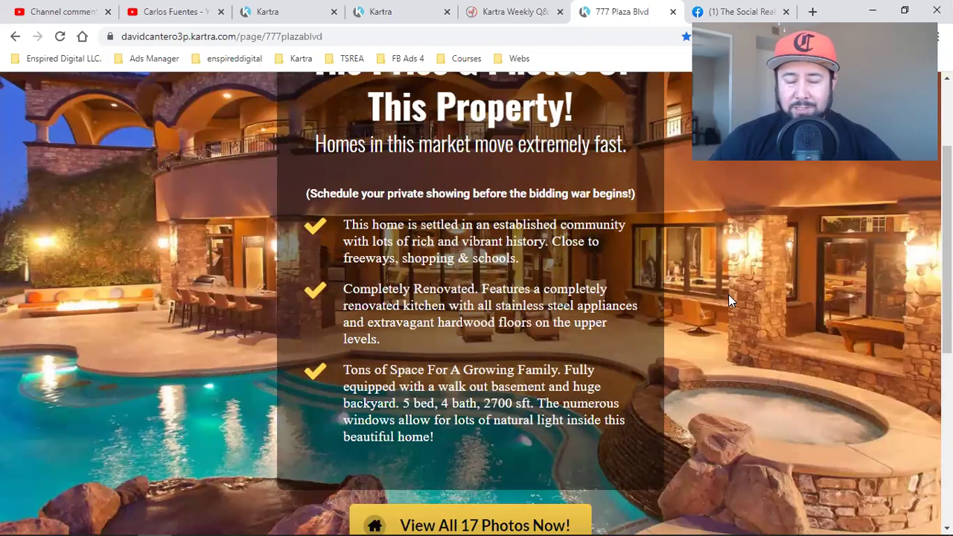
pyautogui.scroll(-2, 728, 299)
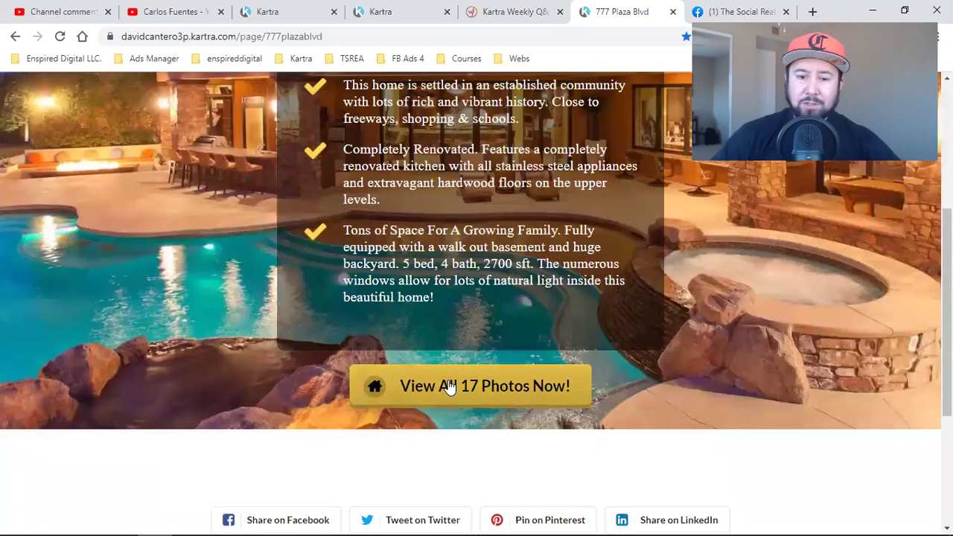
pyautogui.click(449, 388)
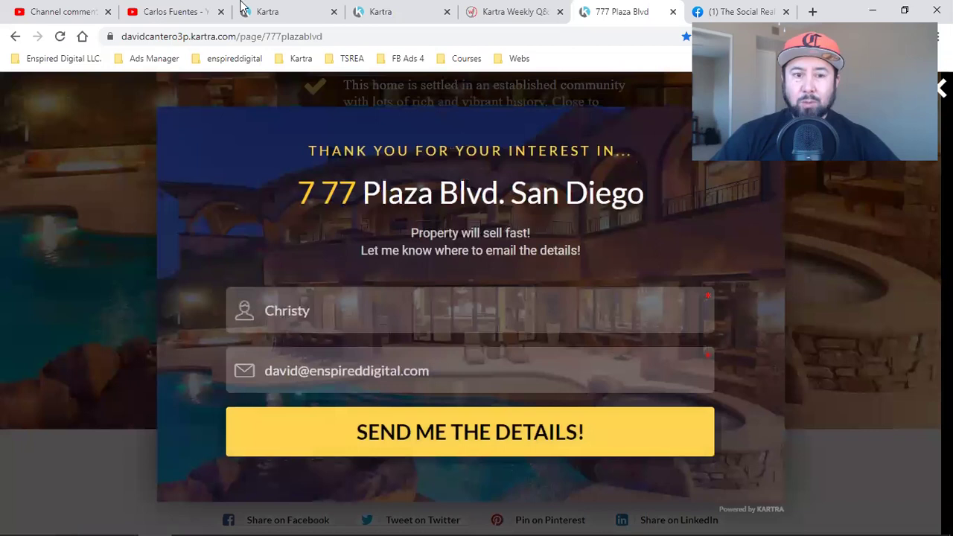
pyautogui.click(719, 9)
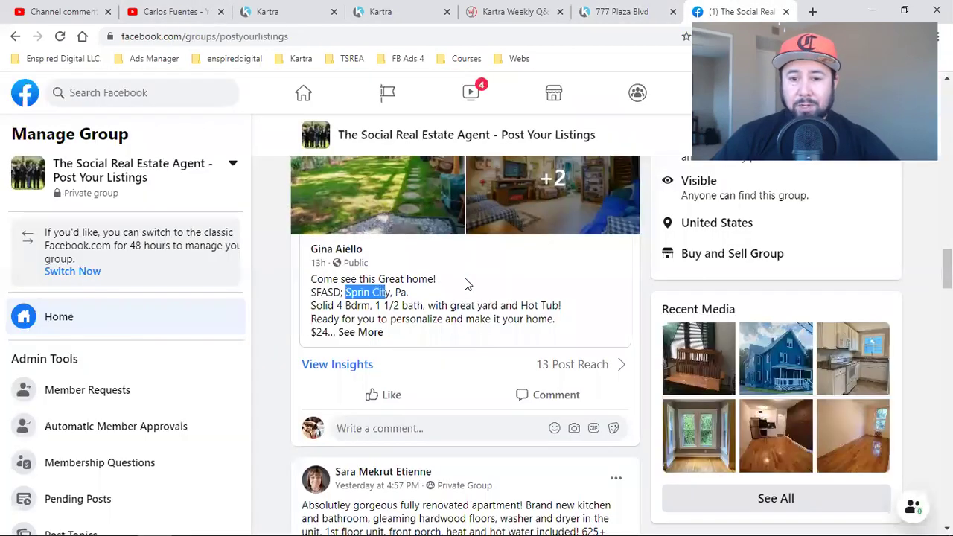
pyautogui.scroll(5, 464, 282)
pyautogui.scroll(-1, 533, 373)
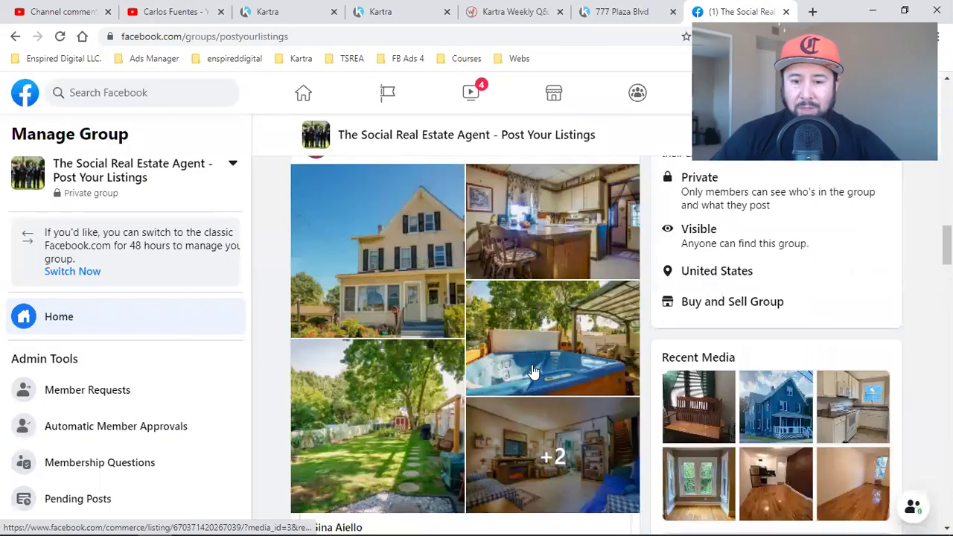
pyautogui.scroll(-1, 533, 372)
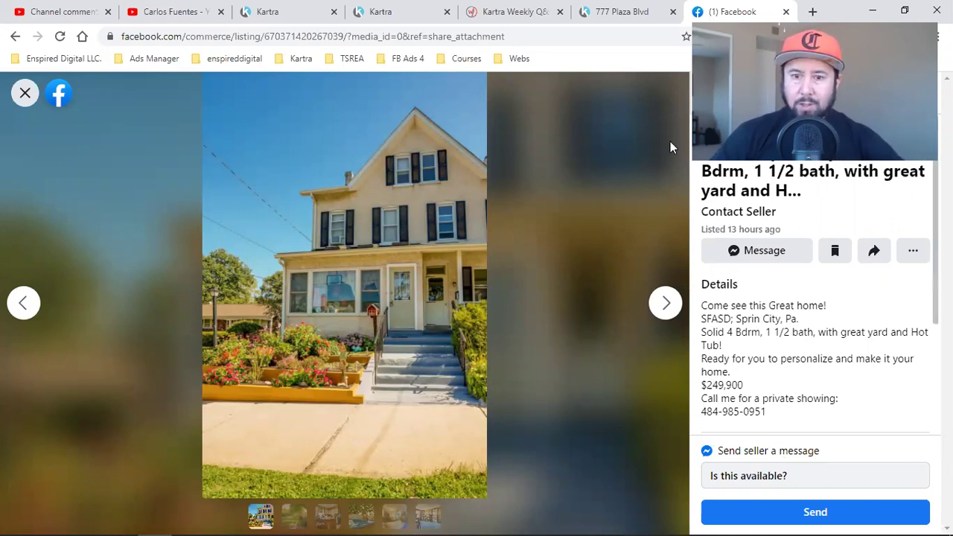
# Reopen the photo request form, then return to Kartra's Publish page dialog.
pyautogui.click(598, 11)
pyautogui.click(877, 333)
pyautogui.scroll(2, 876, 332)
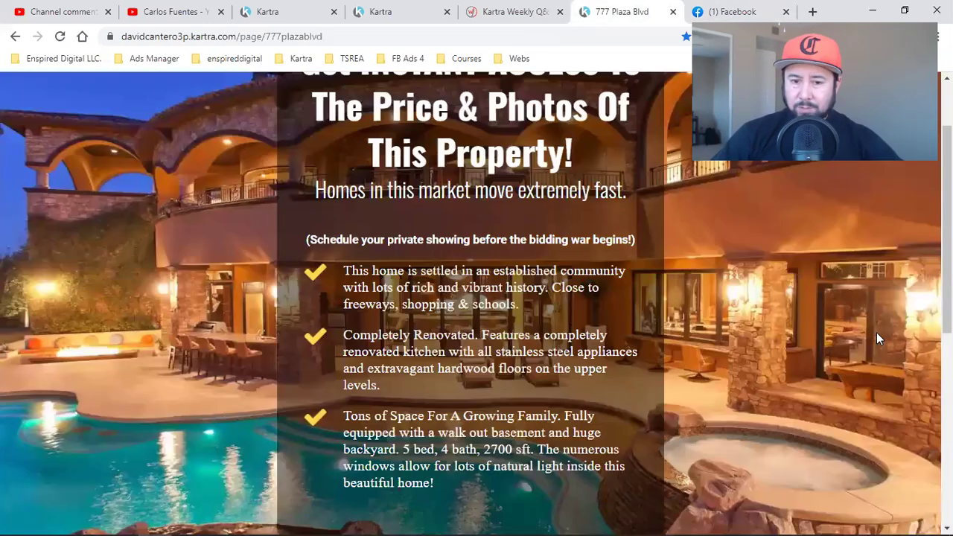
pyautogui.scroll(2, 876, 332)
pyautogui.scroll(-5, 877, 333)
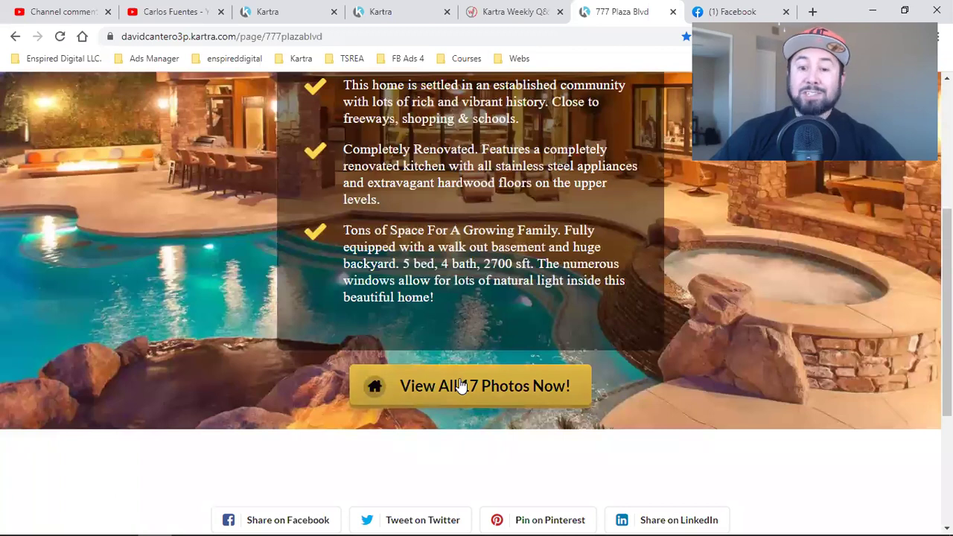
pyautogui.click(461, 385)
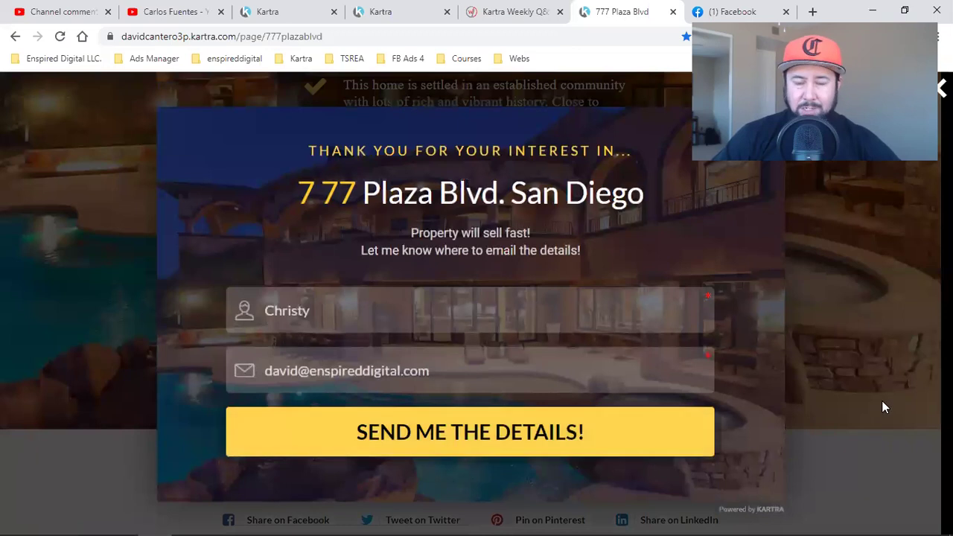
pyautogui.click(731, 11)
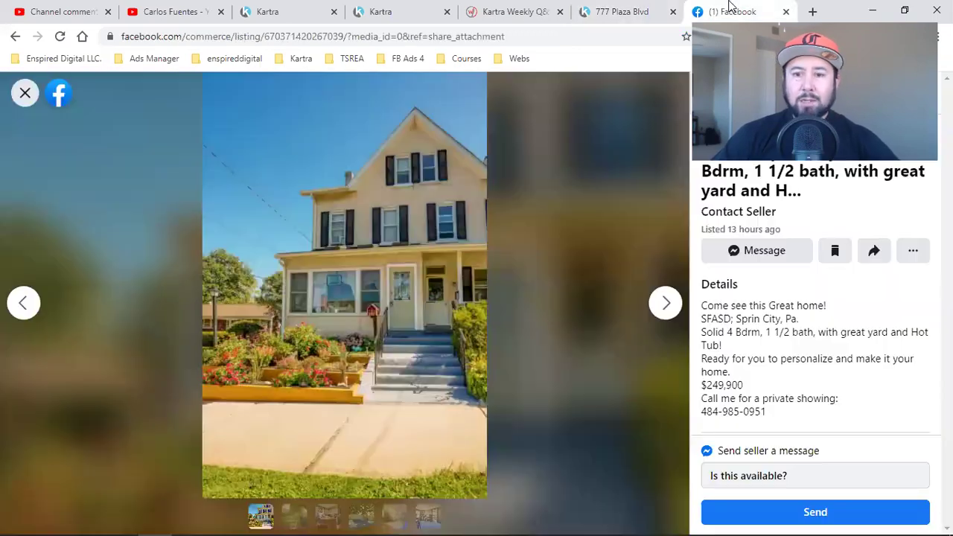
pyautogui.click(298, 11)
pyautogui.click(387, 11)
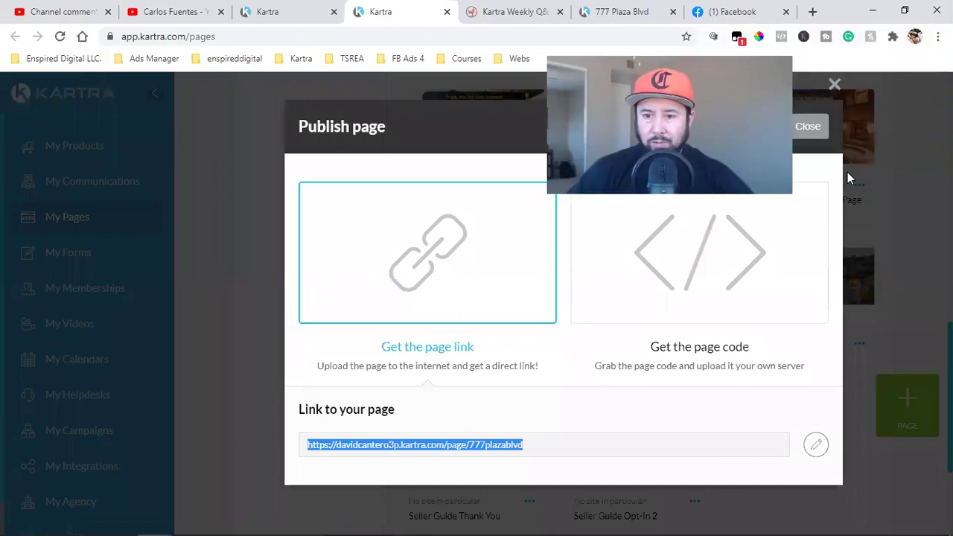
# Copy the direct link of the 777 Plaza Blvd Thank You Page.
pyautogui.click(848, 172)
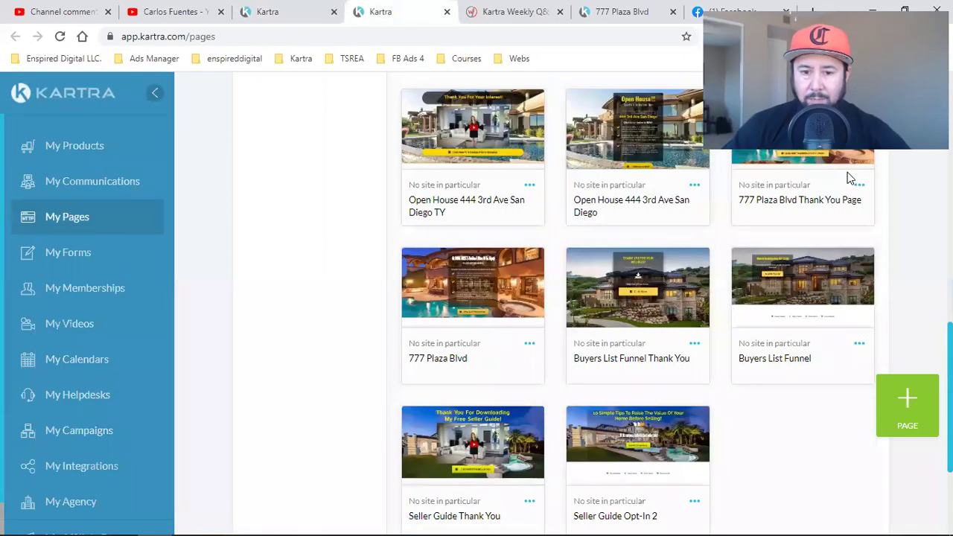
pyautogui.moveTo(795, 304)
pyautogui.scroll(1, 795, 304)
pyautogui.click(859, 256)
pyautogui.click(784, 232)
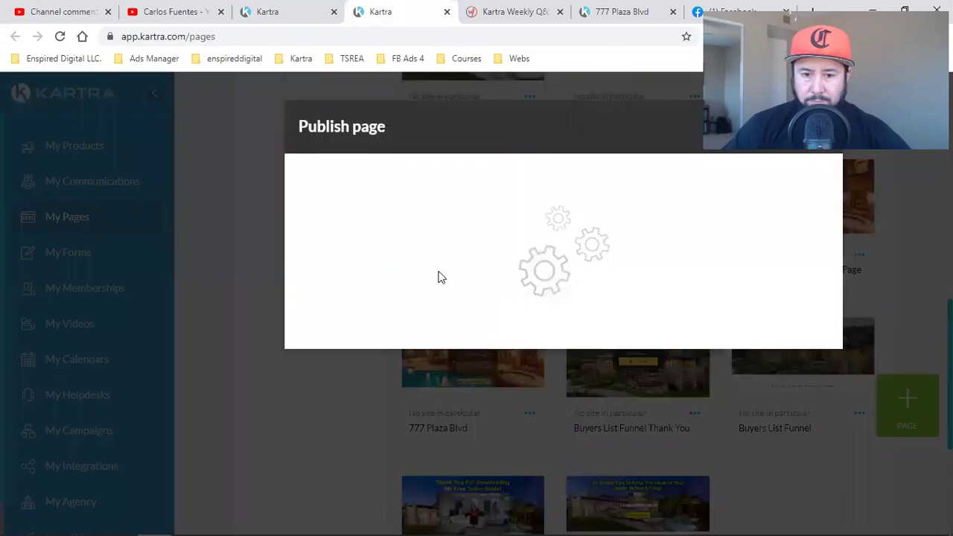
pyautogui.click(424, 268)
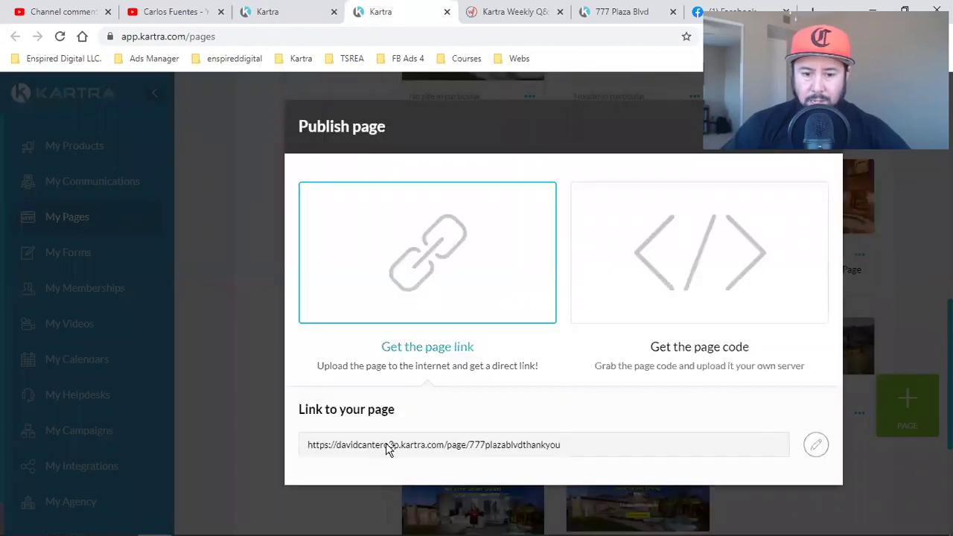
pyautogui.tripleClick(386, 444)
pyautogui.rightClick(385, 445)
pyautogui.click(422, 355)
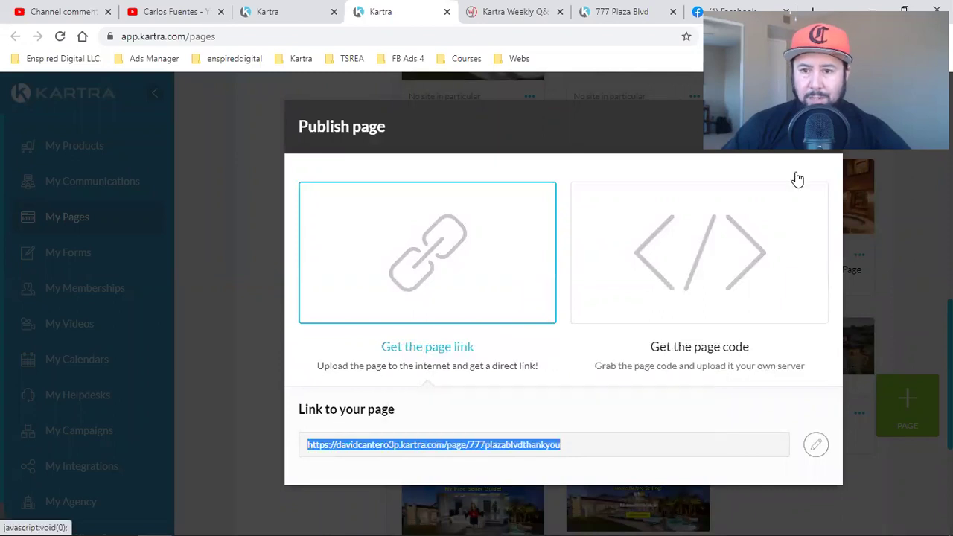
# Load the thank-you page URL in the Facebook tab, then return to the 777 Plaza Blvd opt-in page.
pyautogui.click(730, 11)
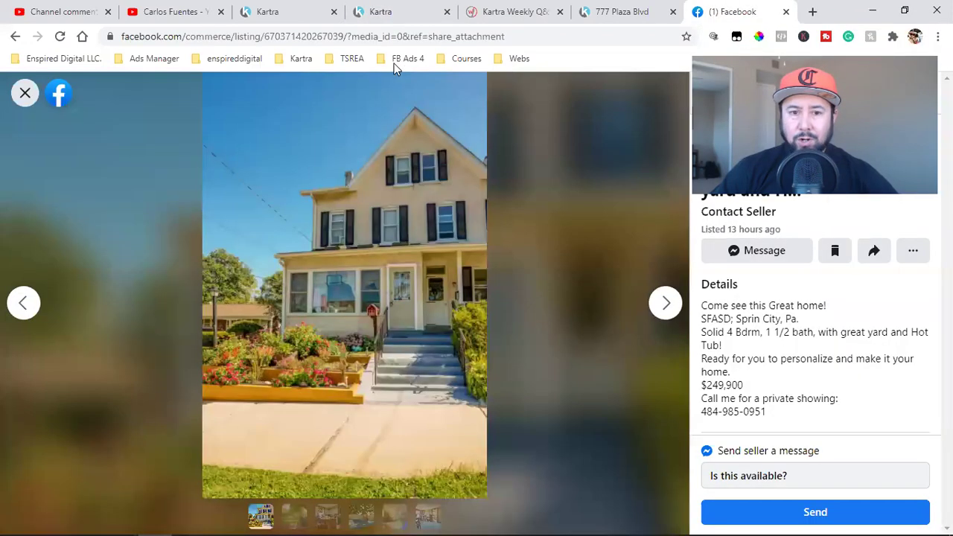
pyautogui.click(355, 35)
pyautogui.hotkey('ctrl', 'v')
pyautogui.press('Return')
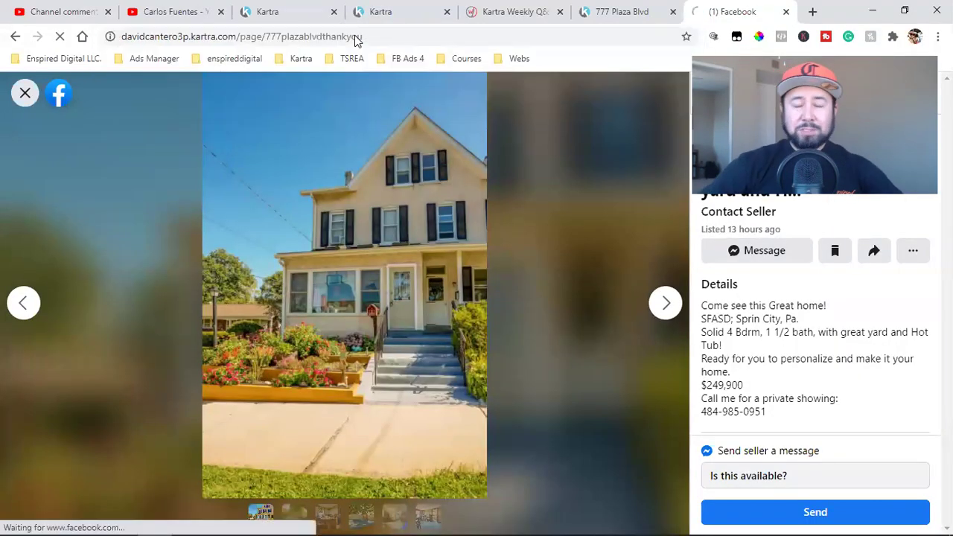
pyautogui.click(611, 11)
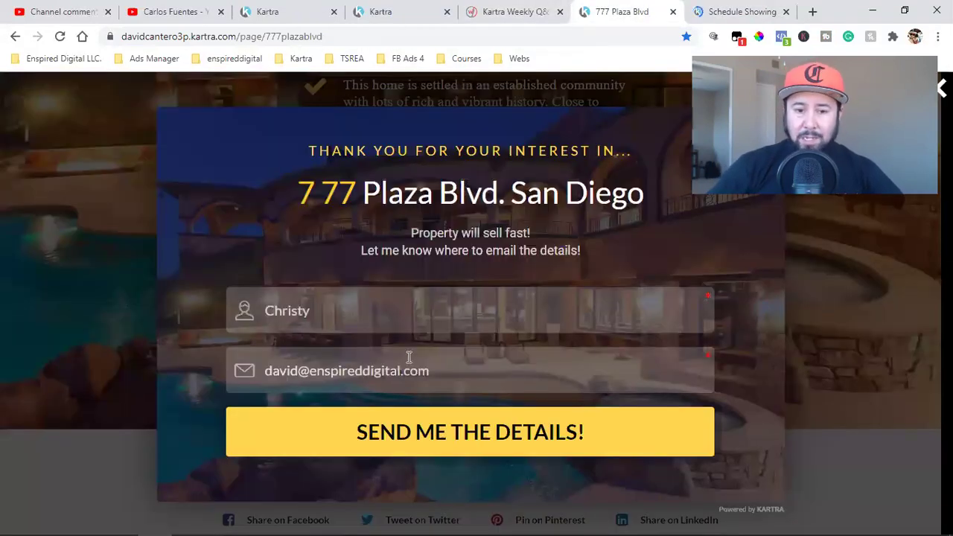
# Scroll through the Schedule Showing thank-you page to review its video and scheduling button.
pyautogui.click(737, 11)
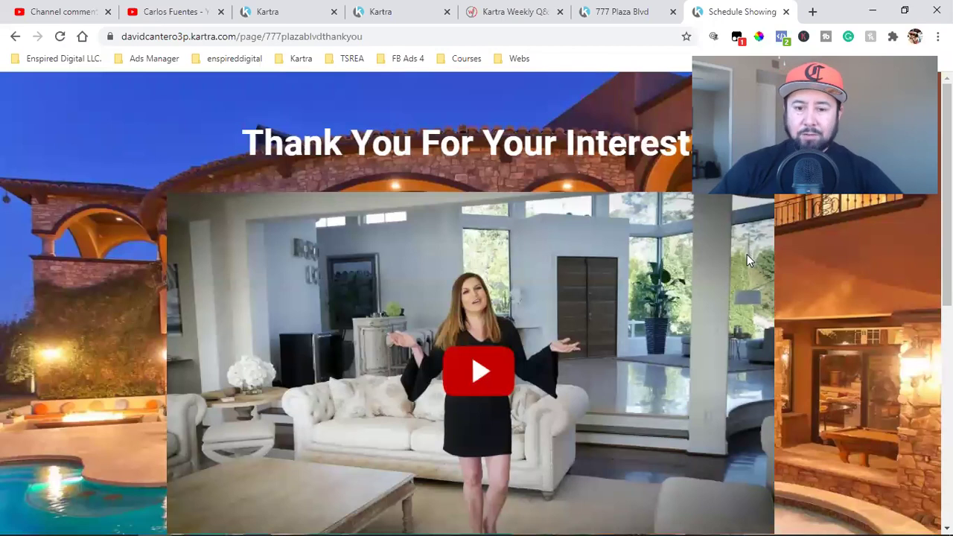
pyautogui.scroll(-2, 747, 254)
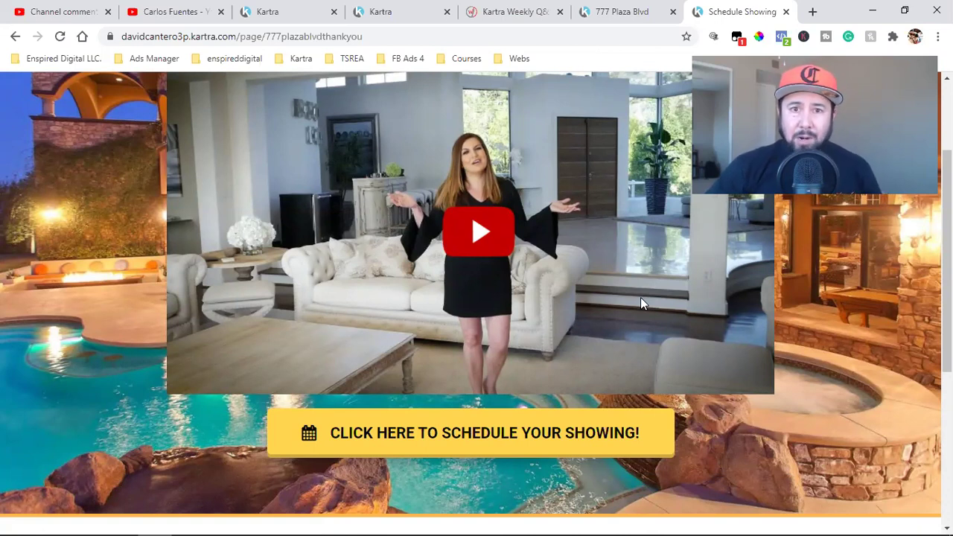
pyautogui.scroll(2, 641, 307)
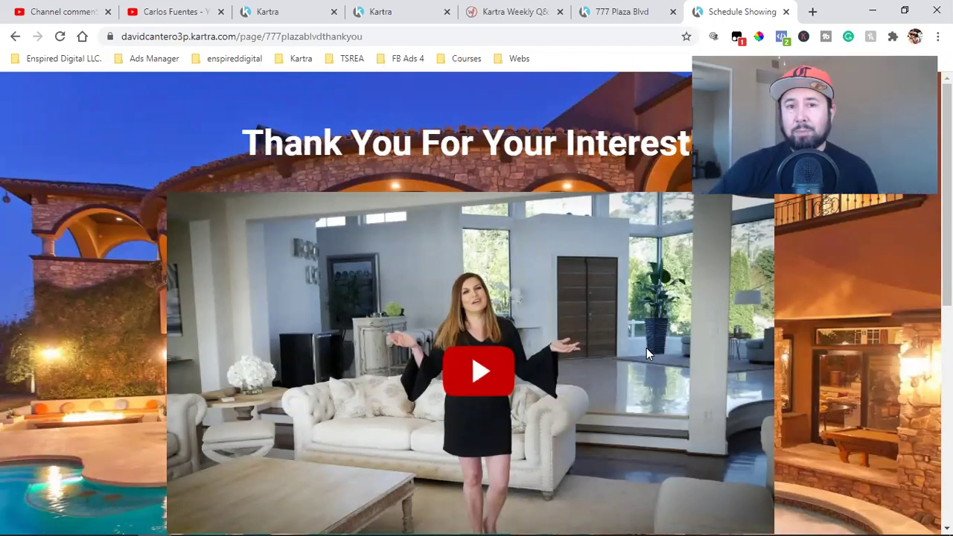
pyautogui.scroll(-4, 647, 355)
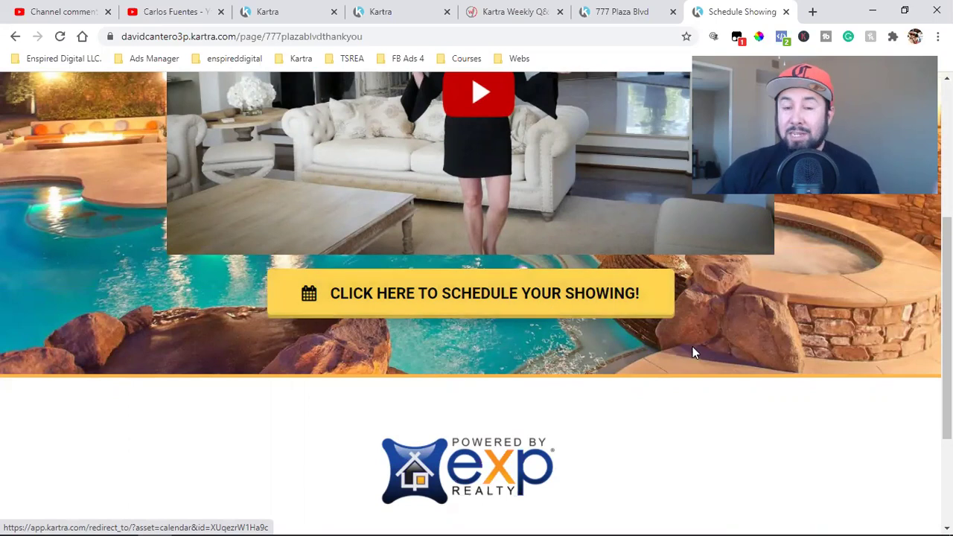
pyautogui.scroll(-3, 693, 353)
pyautogui.scroll(5, 687, 353)
pyautogui.scroll(1, 685, 349)
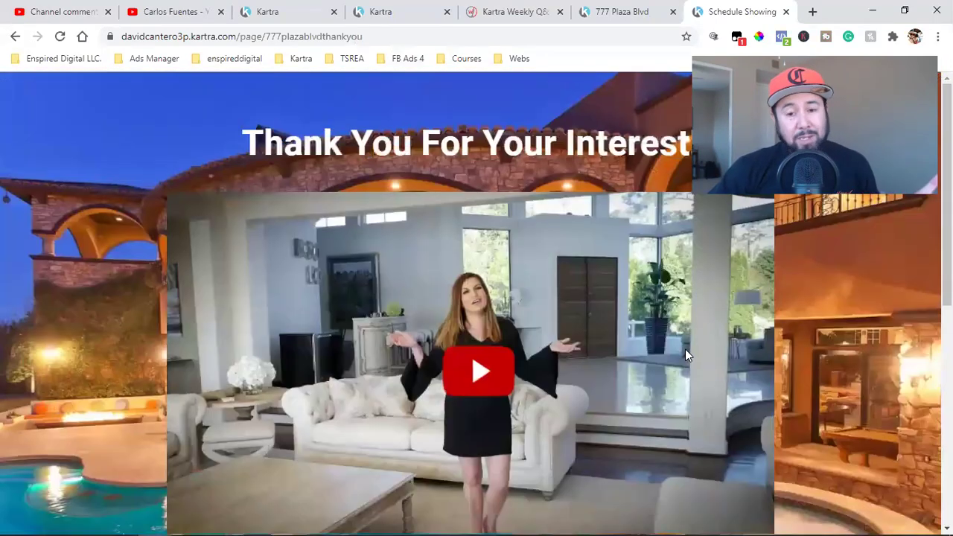
pyautogui.scroll(-5, 685, 352)
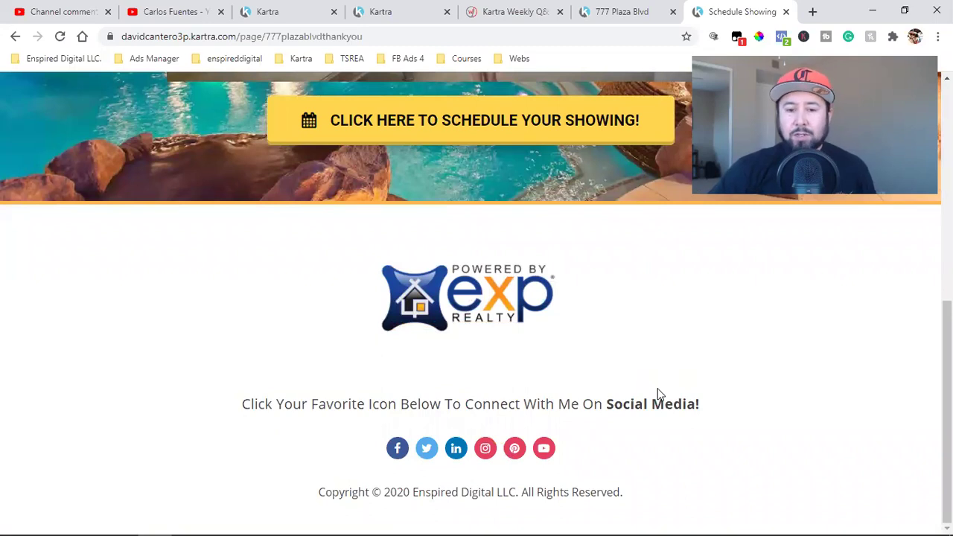
pyautogui.scroll(6, 658, 395)
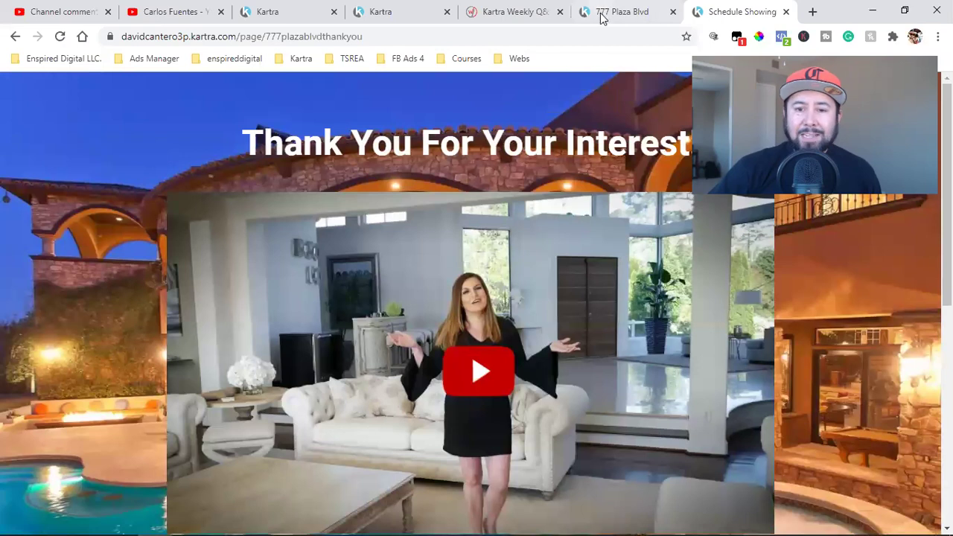
# Back on the 777 Plaza Blvd listing page, dismiss the opt-in popup form.
pyautogui.click(607, 9)
pyautogui.click(829, 297)
pyautogui.scroll(4, 812, 339)
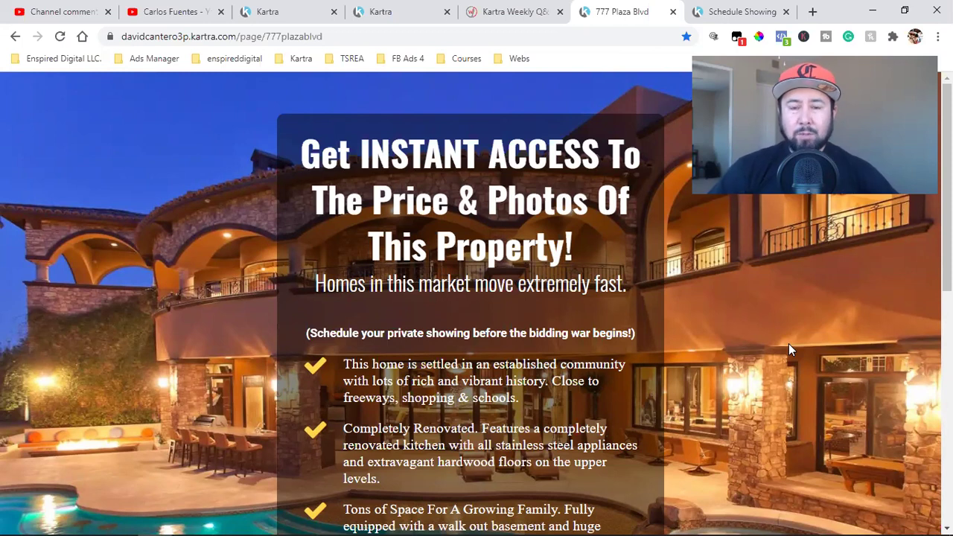
# Browse the 777 Plaza Blvd page to its footer and back to the top, then return to Kartra's Publish page dialog.
pyautogui.scroll(-2, 789, 345)
pyautogui.scroll(2, 788, 374)
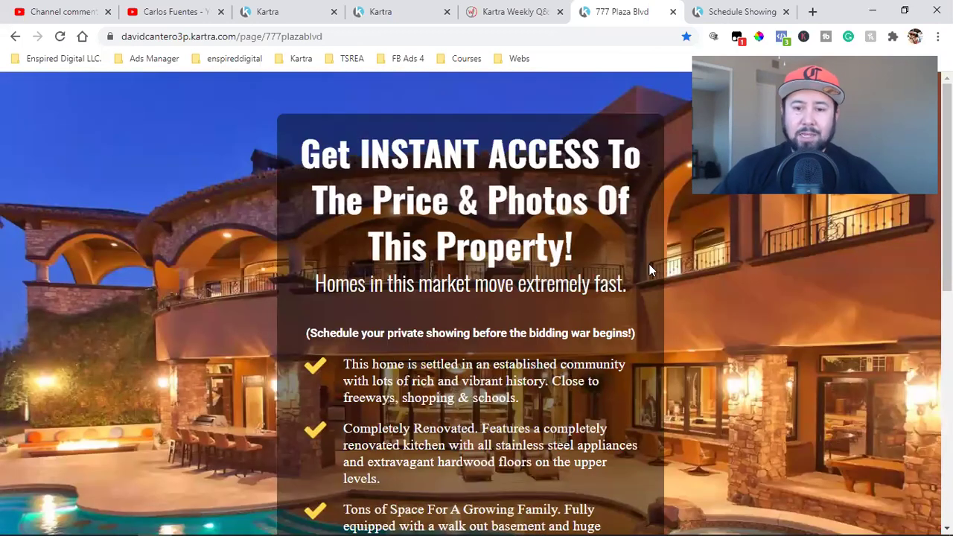
pyautogui.moveTo(350, 158); pyautogui.dragTo(573, 257)
pyautogui.scroll(-4, 521, 291)
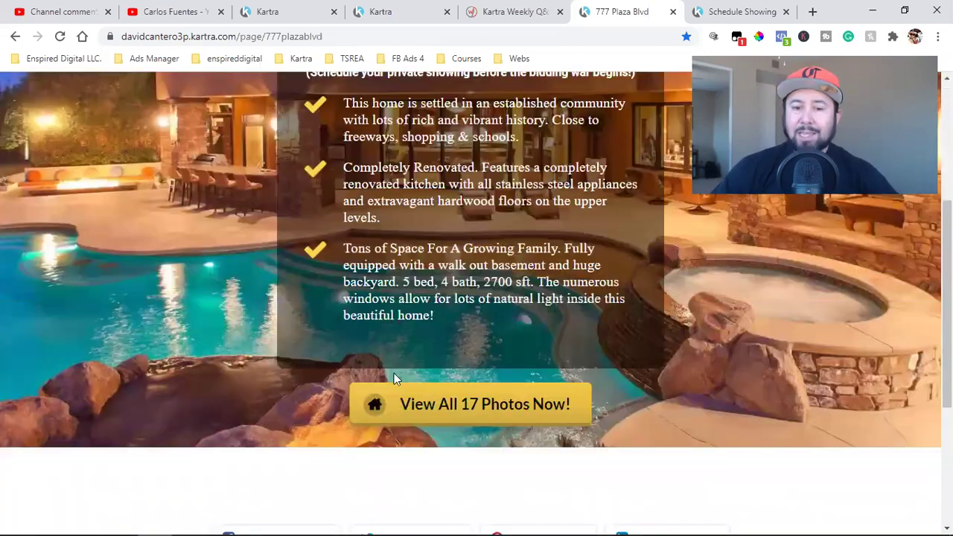
pyautogui.scroll(-3, 515, 276)
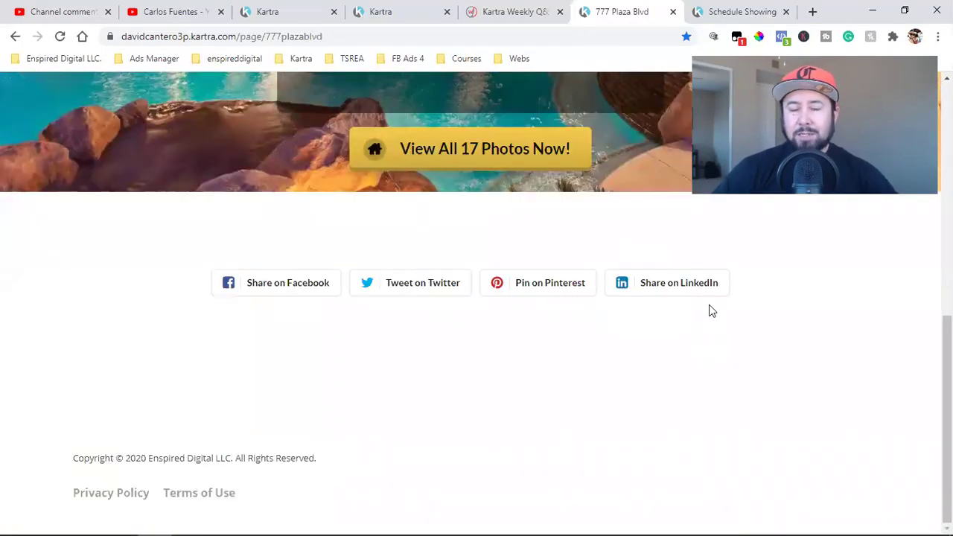
pyautogui.press('Home')
pyautogui.click(709, 310)
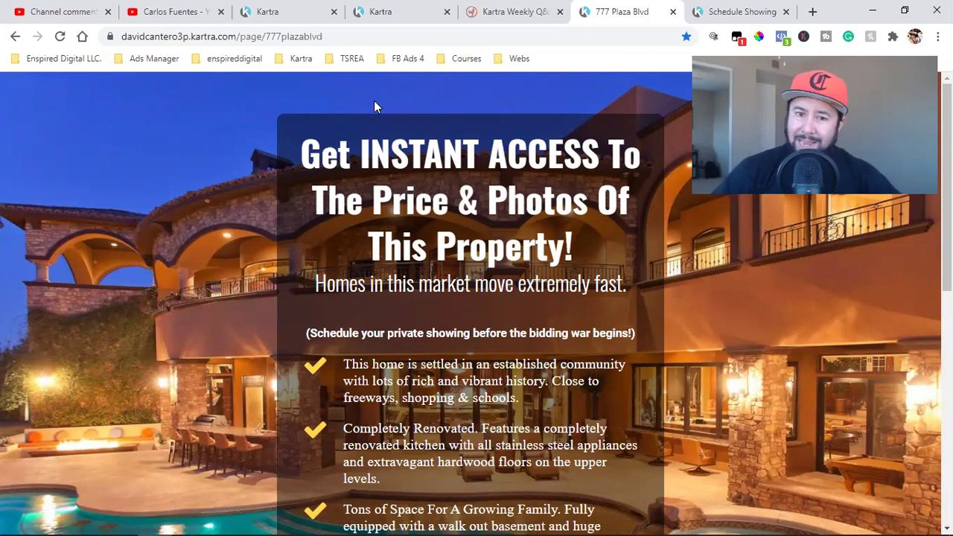
pyautogui.click(399, 9)
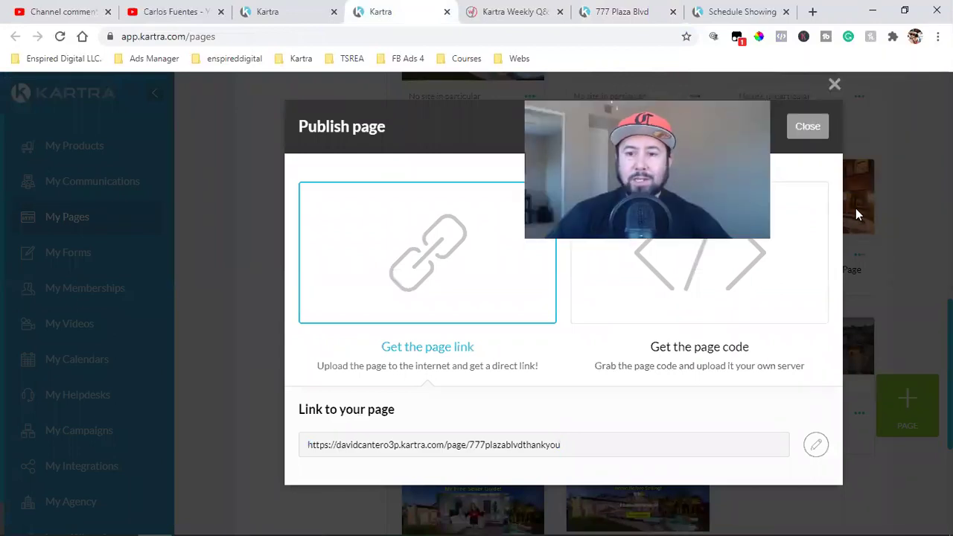
# Close the Publish page dialog, go to My Campaigns and close the duplicate Kartra tab.
pyautogui.click(797, 123)
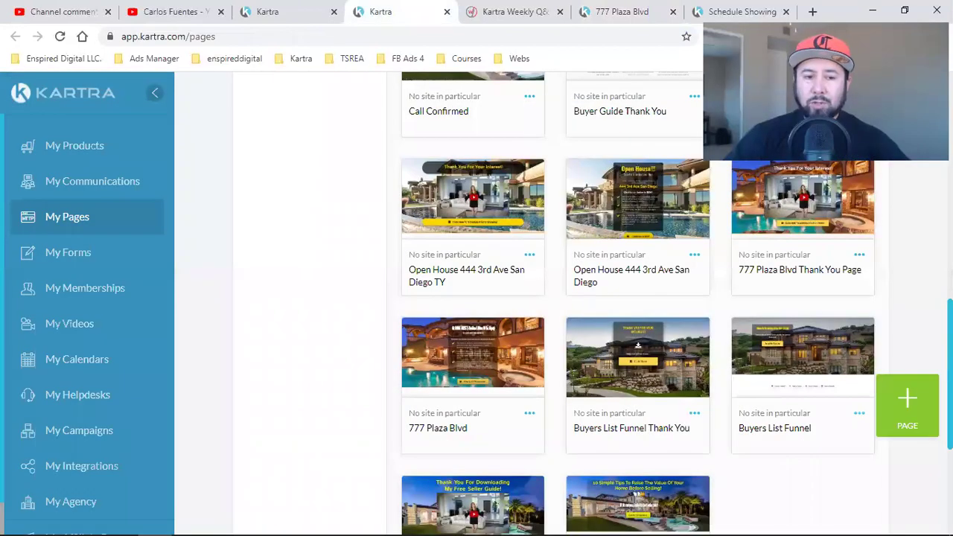
pyautogui.click(87, 437)
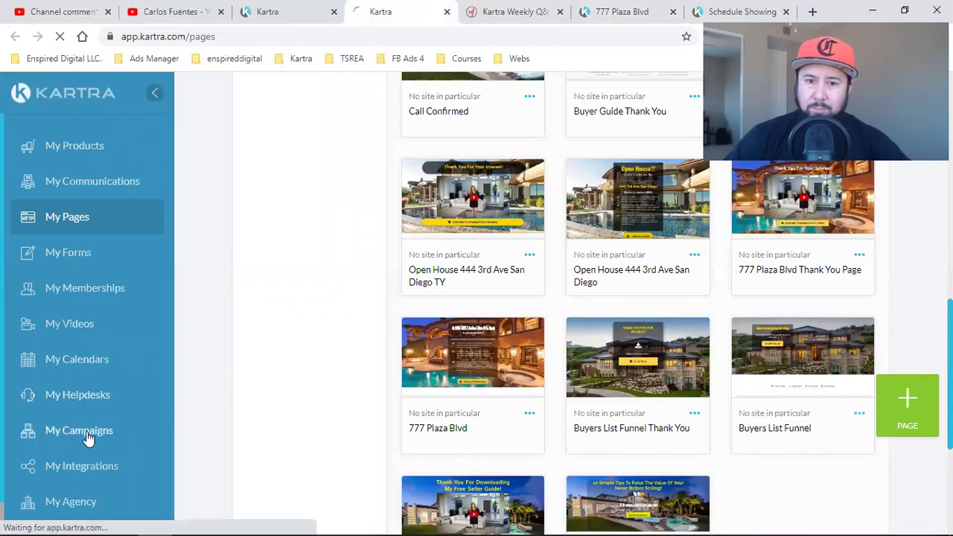
pyautogui.click(334, 11)
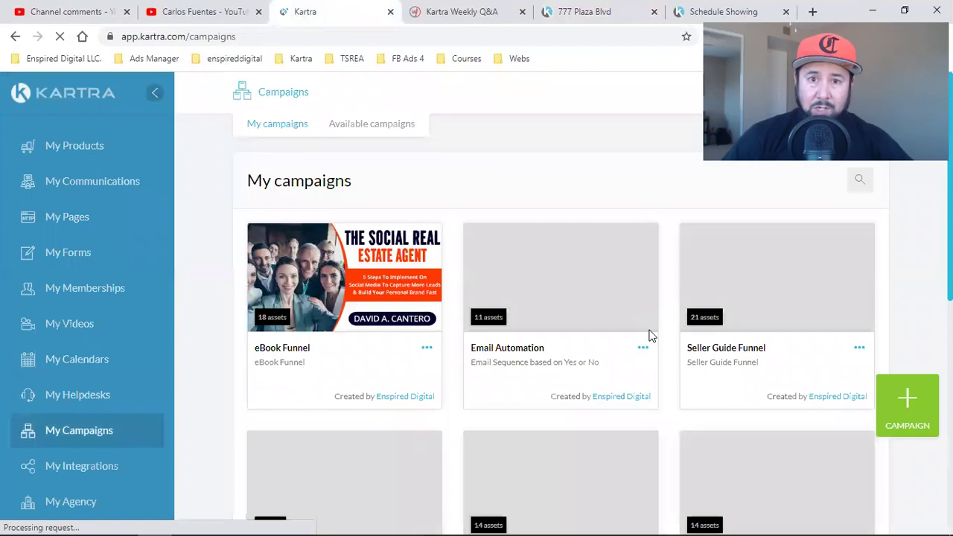
# Scroll through the campaigns list, then switch to the YouTube channel page.
pyautogui.scroll(-2, 649, 335)
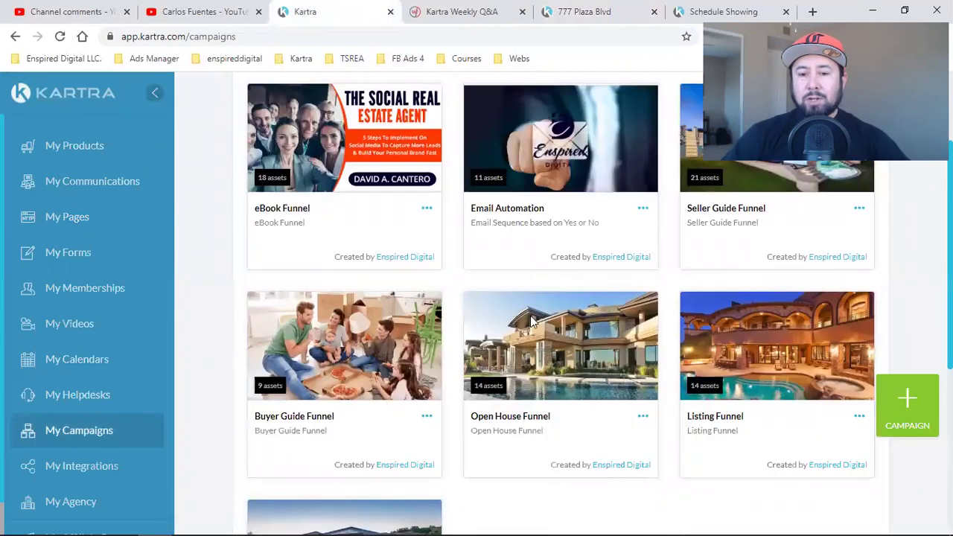
pyautogui.scroll(-2, 498, 408)
pyautogui.scroll(3, 584, 347)
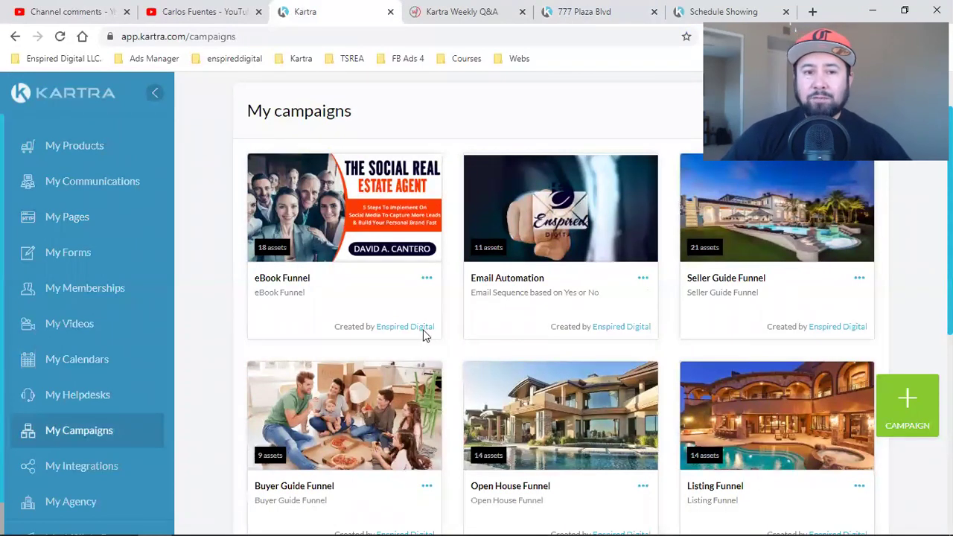
pyautogui.click(177, 9)
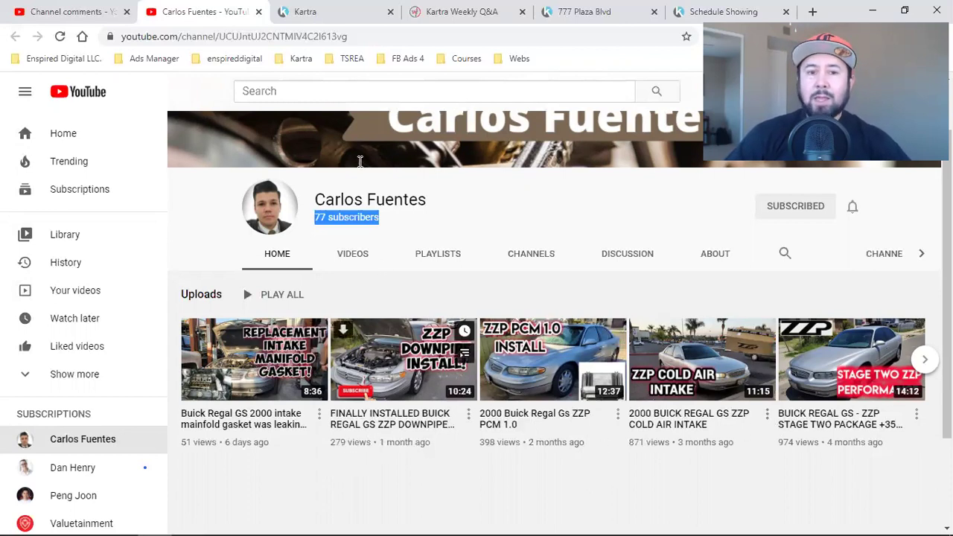
# Back in Kartra, pass through My Pages to My Campaigns and start a new campaign.
pyautogui.click(303, 8)
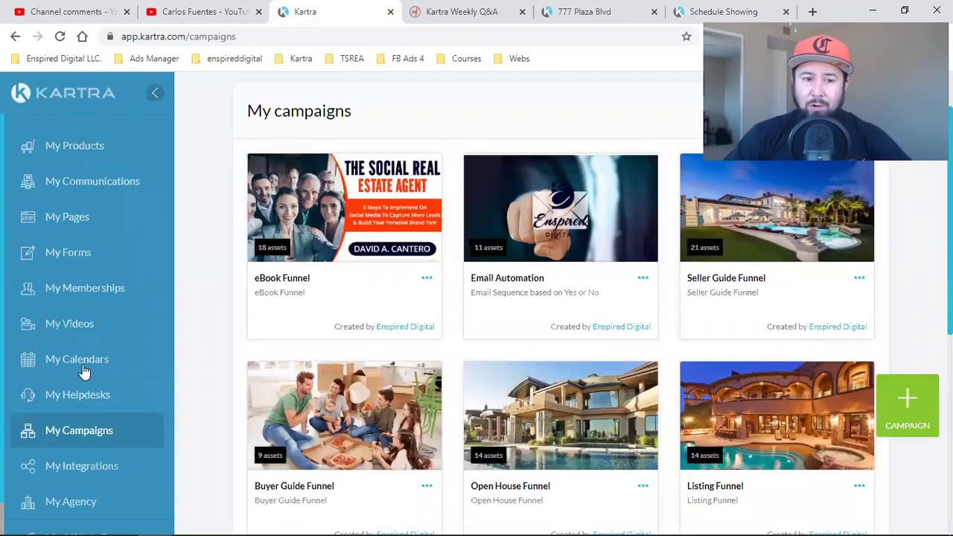
pyautogui.click(53, 219)
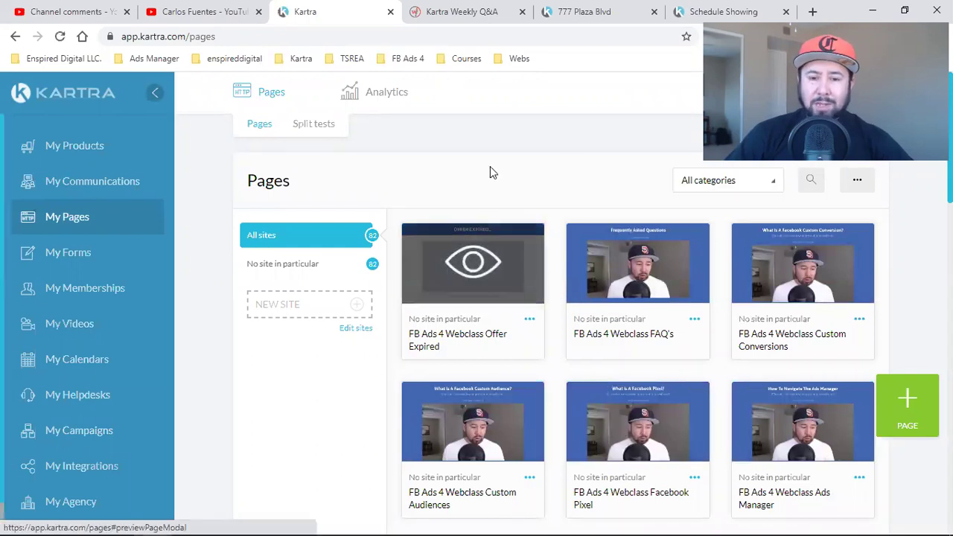
pyautogui.click(75, 431)
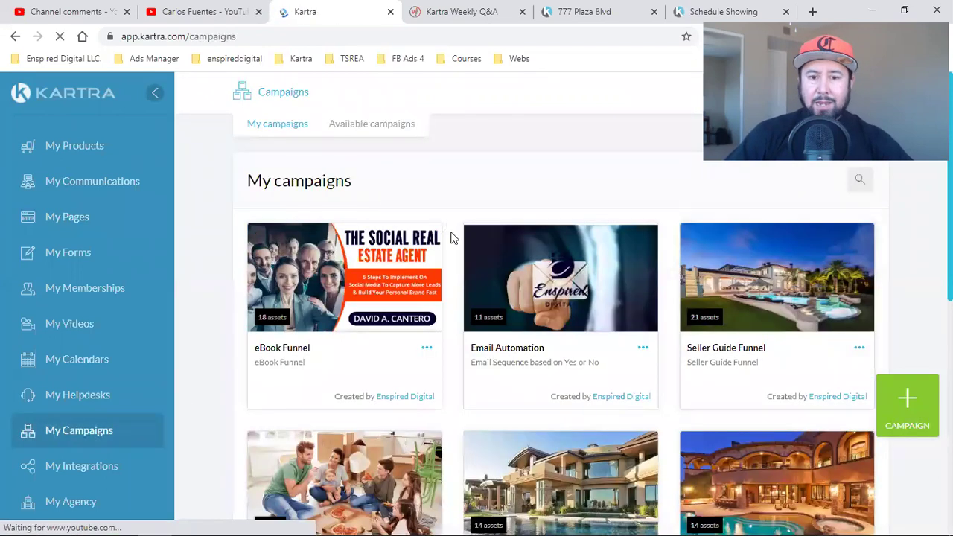
pyautogui.click(922, 406)
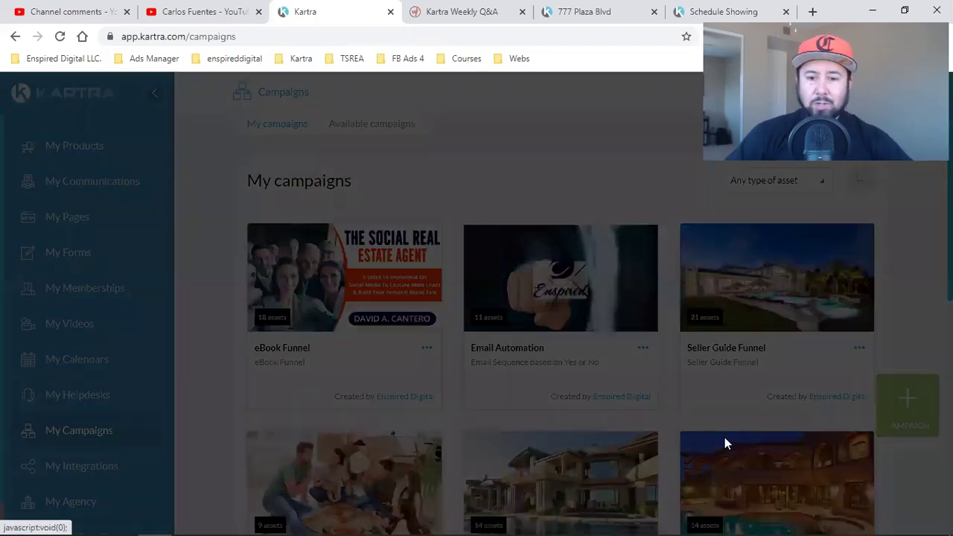
# Create a campaign with 'Cars' as both its name and description.
pyautogui.click(499, 209)
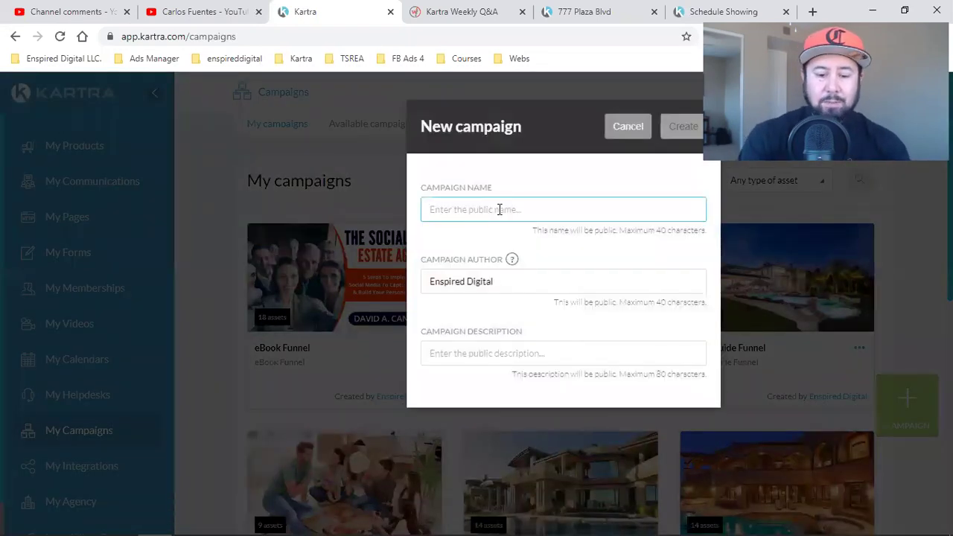
pyautogui.write('Cars')
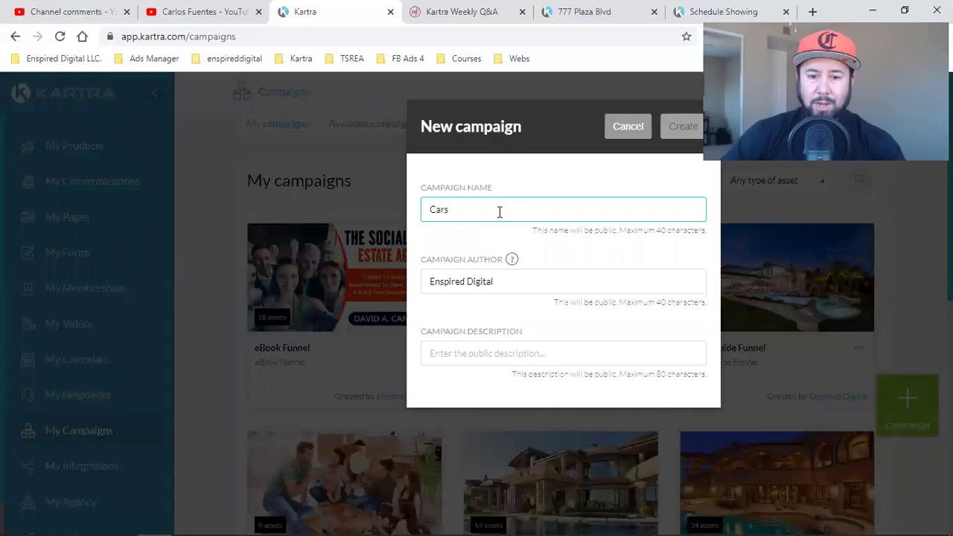
pyautogui.click(462, 356)
pyautogui.write('Cars')
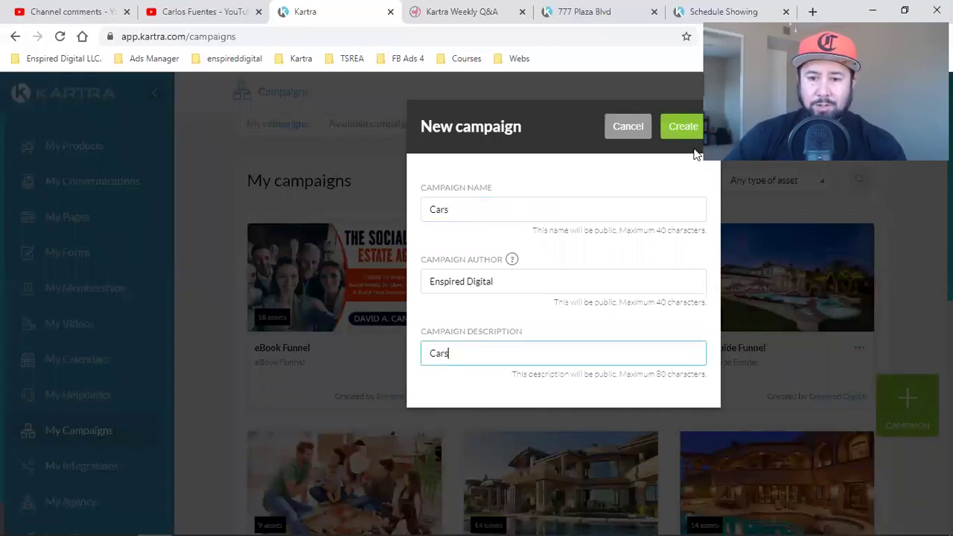
pyautogui.click(679, 128)
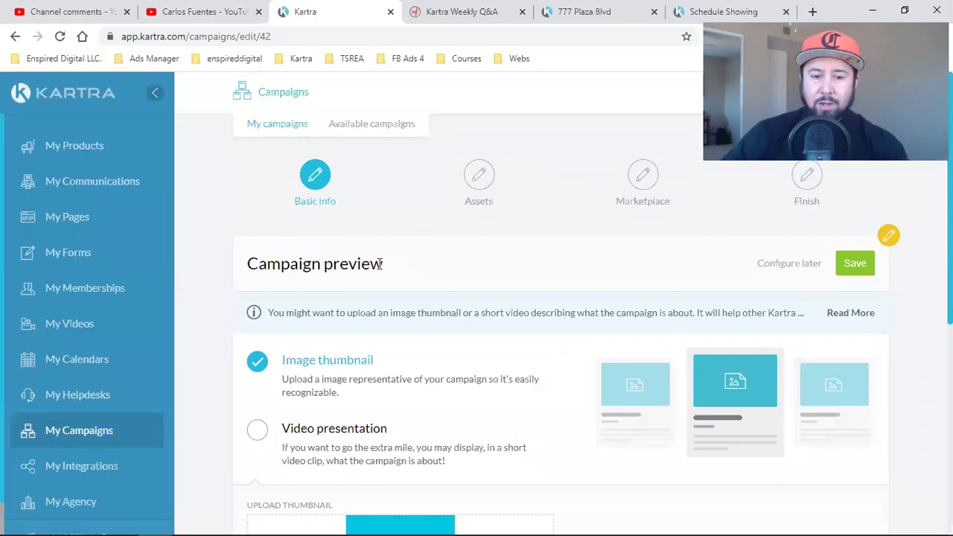
# Upload the IMG photo from the Downloads folder as the campaign thumbnail.
pyautogui.scroll(-1, 350, 306)
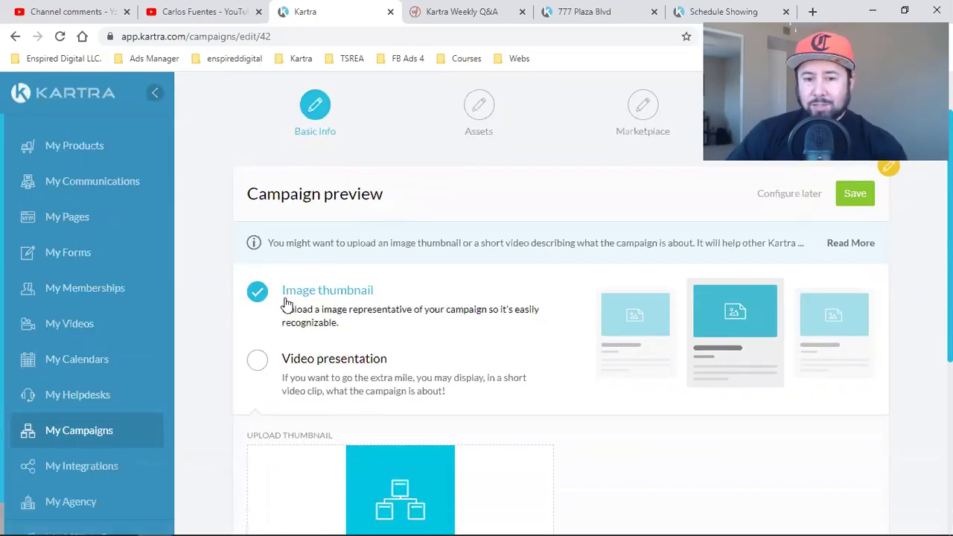
pyautogui.scroll(-2, 351, 330)
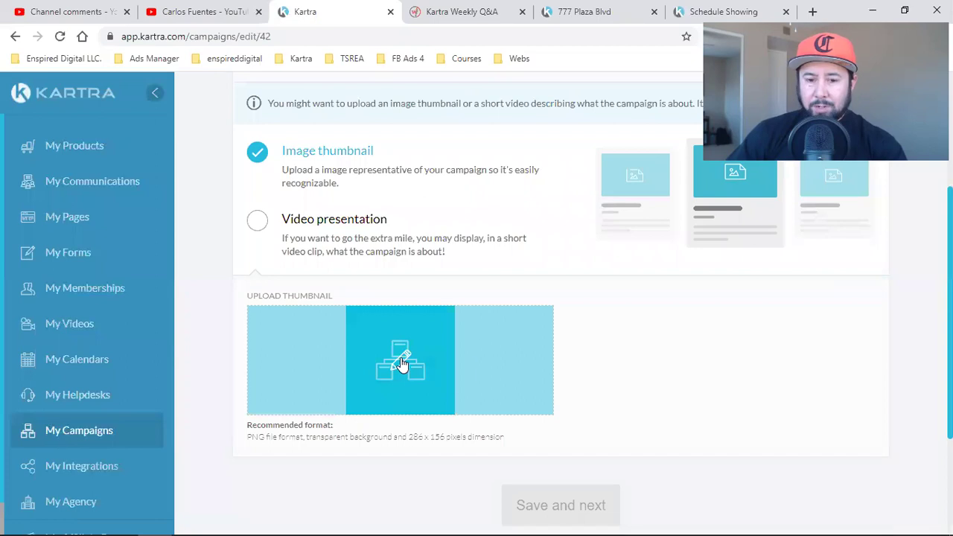
pyautogui.click(401, 363)
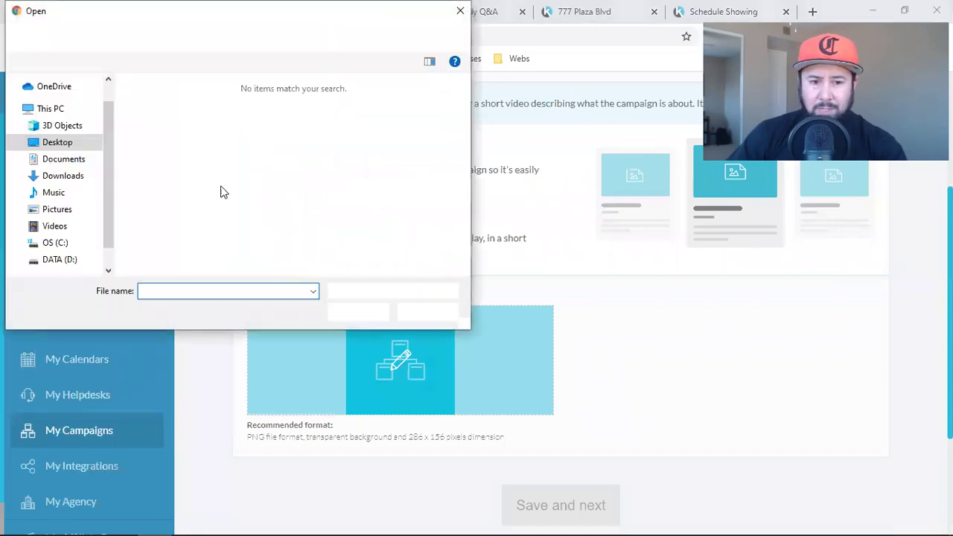
pyautogui.click(78, 192)
pyautogui.click(76, 179)
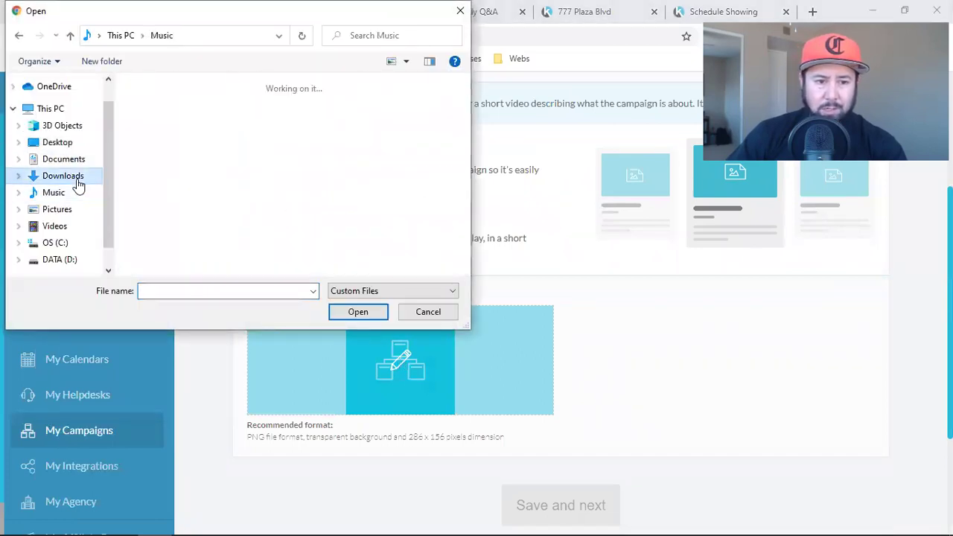
pyautogui.scroll(-1, 290, 193)
pyautogui.scroll(1, 270, 209)
pyautogui.scroll(-1, 273, 209)
pyautogui.scroll(1, 272, 209)
pyautogui.click(162, 227)
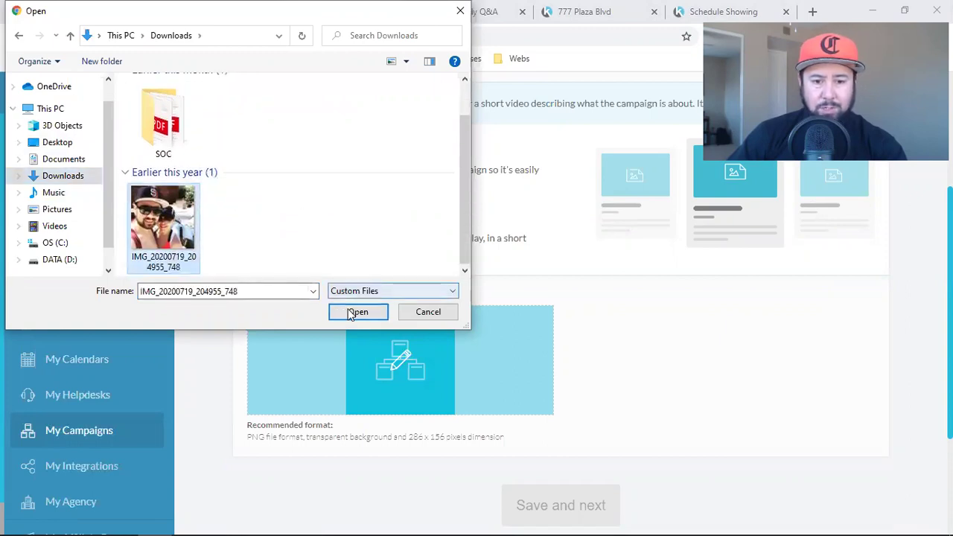
pyautogui.click(356, 313)
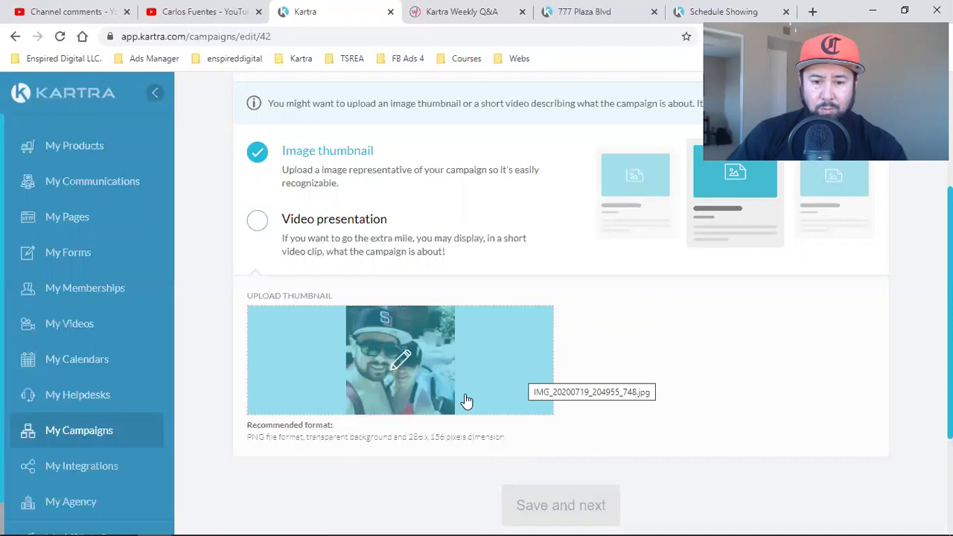
# Check the recommended 286 x 156 thumbnail size and save the campaign preview.
pyautogui.moveTo(410, 439); pyautogui.dragTo(443, 440)
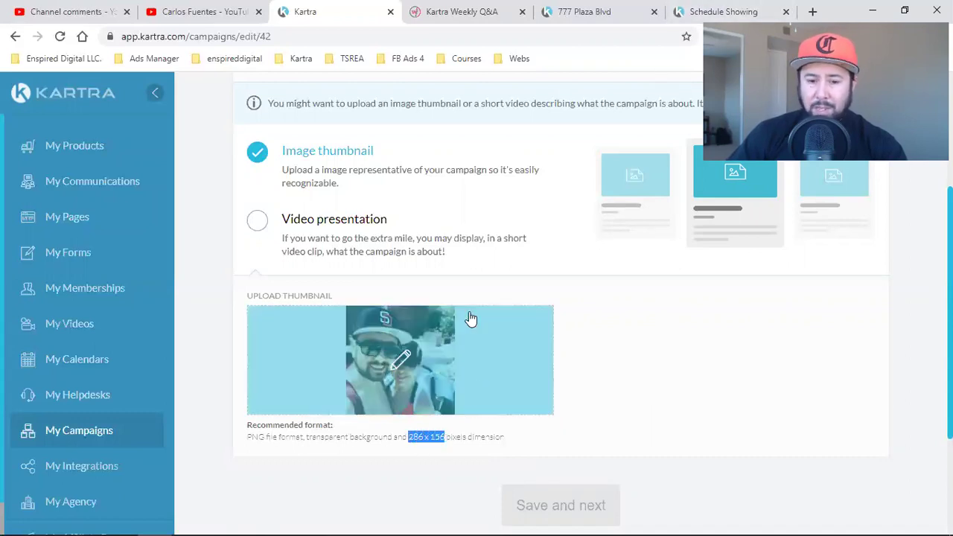
pyautogui.scroll(3, 819, 313)
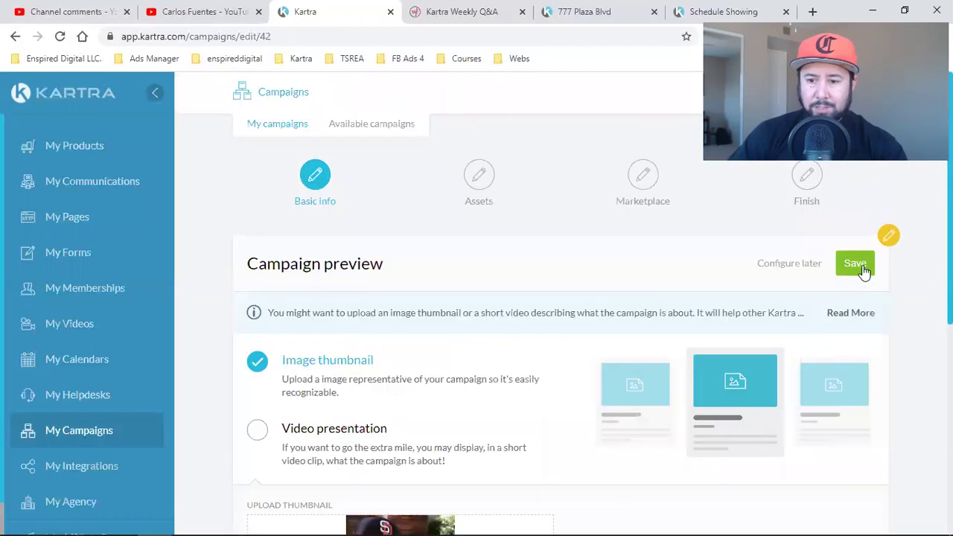
pyautogui.click(528, 404)
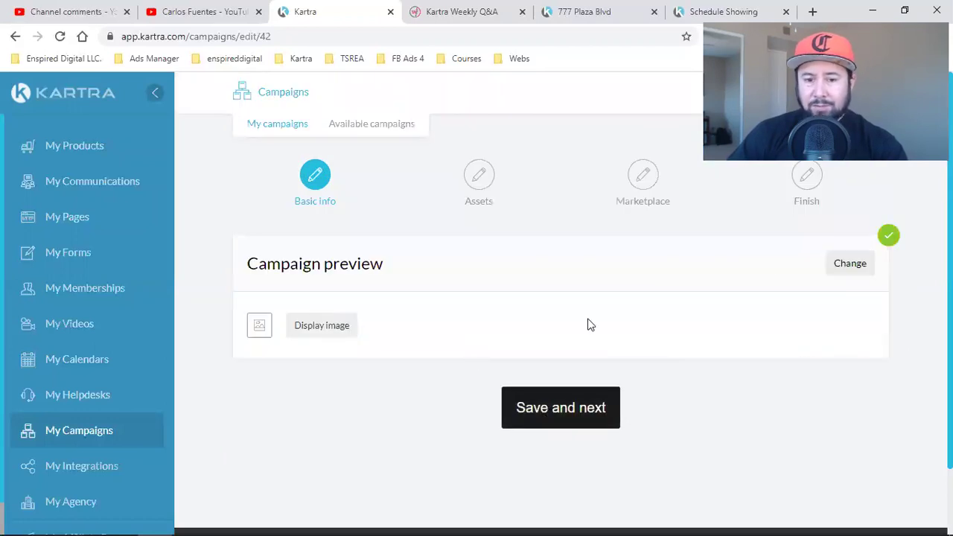
# Acknowledge the Assets notice with 'OK, I understand' to load the asset picker.
pyautogui.scroll(-5, 588, 324)
pyautogui.click(571, 453)
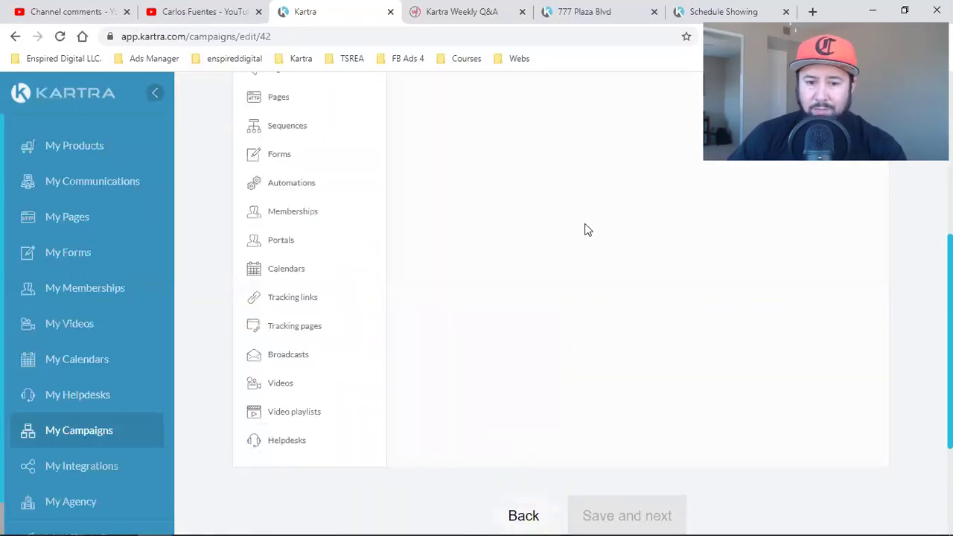
pyautogui.scroll(5, 459, 289)
pyautogui.scroll(-2, 326, 245)
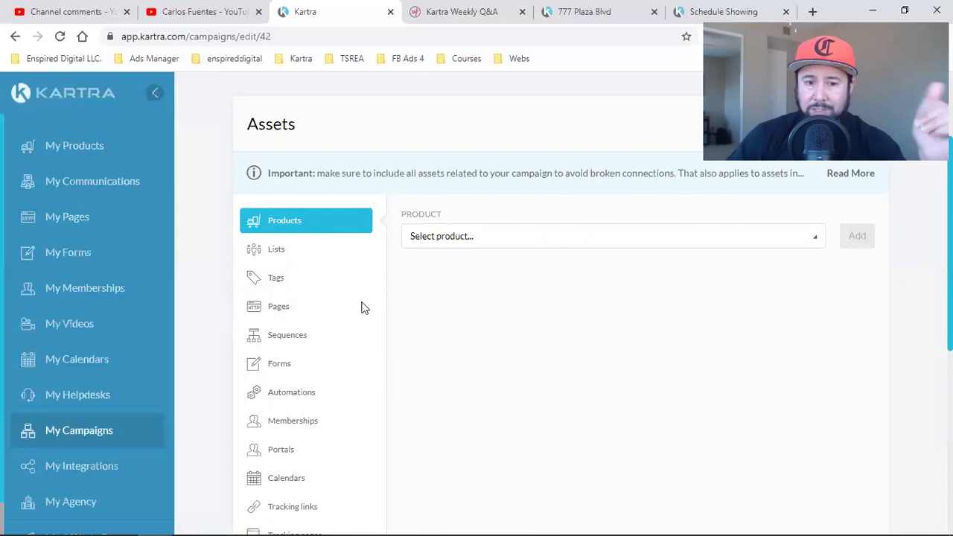
# Add the 777 Plaza Blvd contact list to the campaign's assets.
pyautogui.click(306, 261)
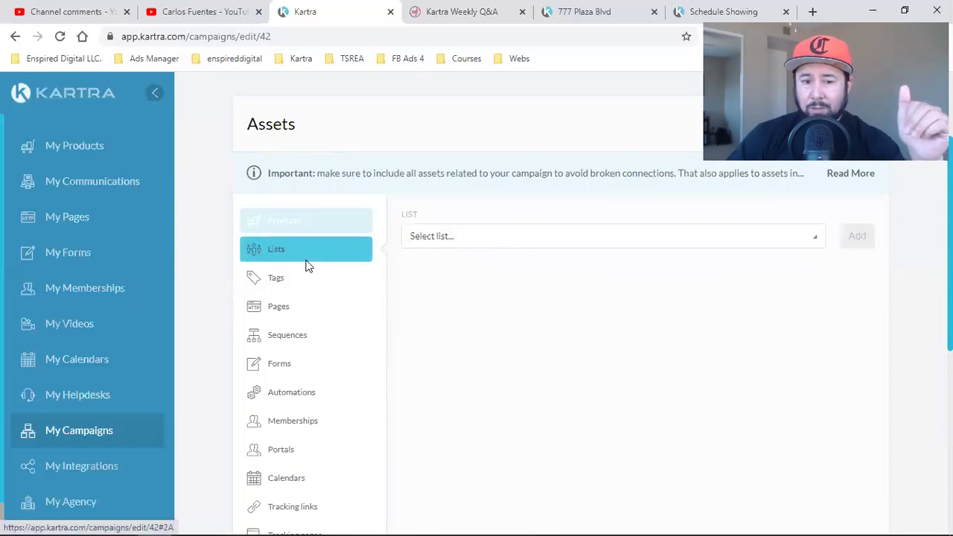
pyautogui.click(503, 239)
pyautogui.click(474, 289)
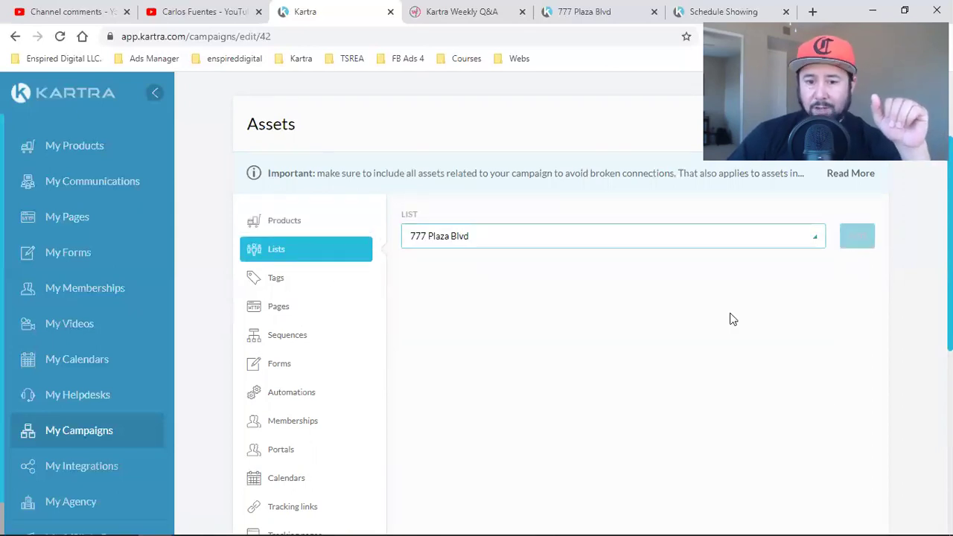
pyautogui.click(857, 236)
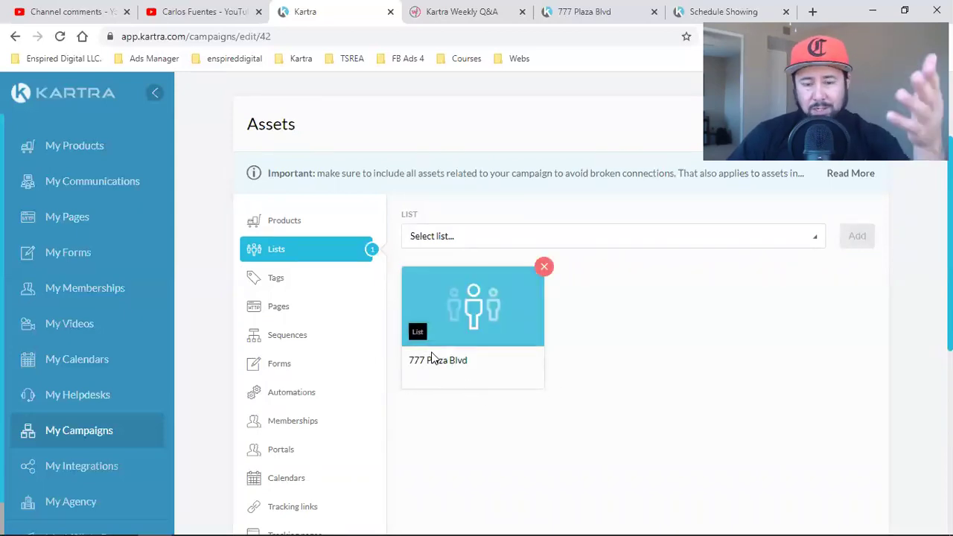
pyautogui.click(624, 12)
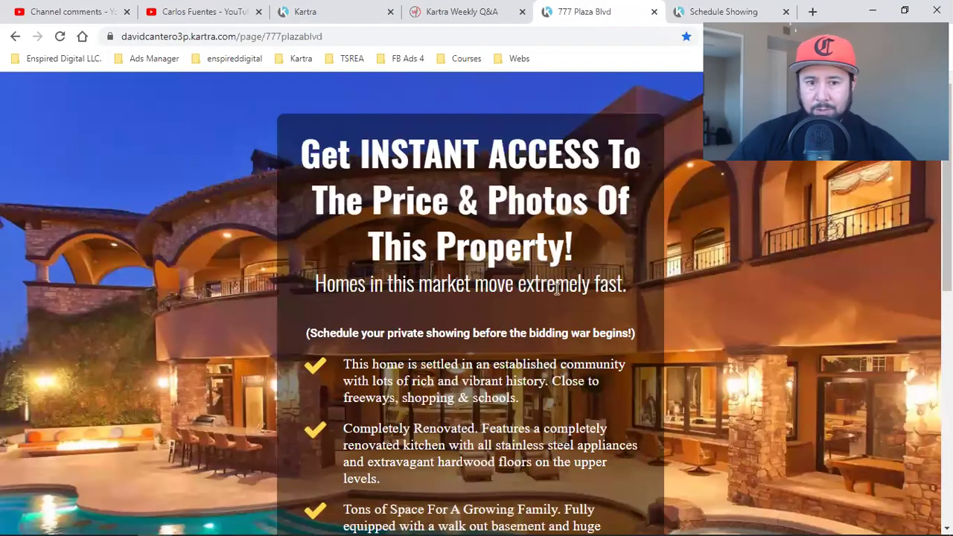
pyautogui.click(339, 12)
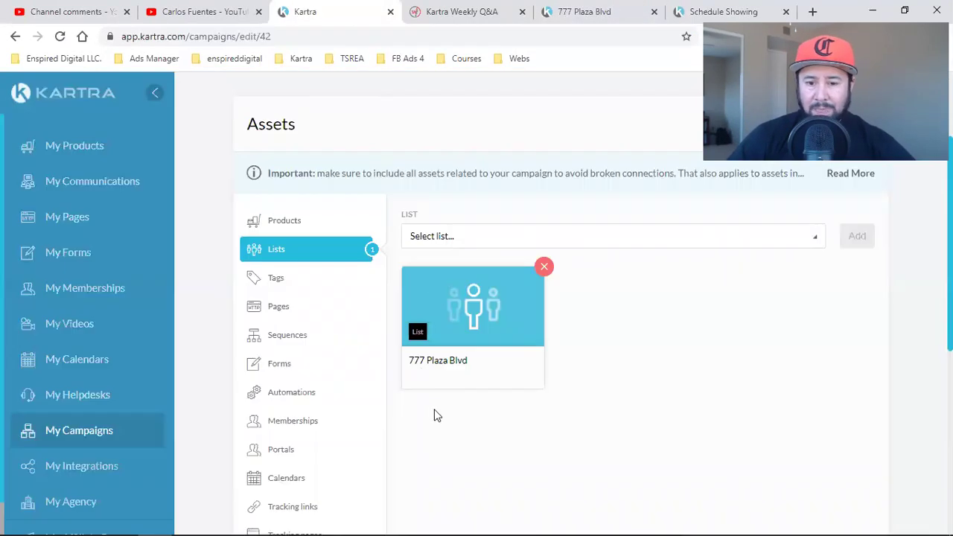
# Add the 777 Plaza Blvd page and its Thank You Page, using no site in particular.
pyautogui.click(289, 312)
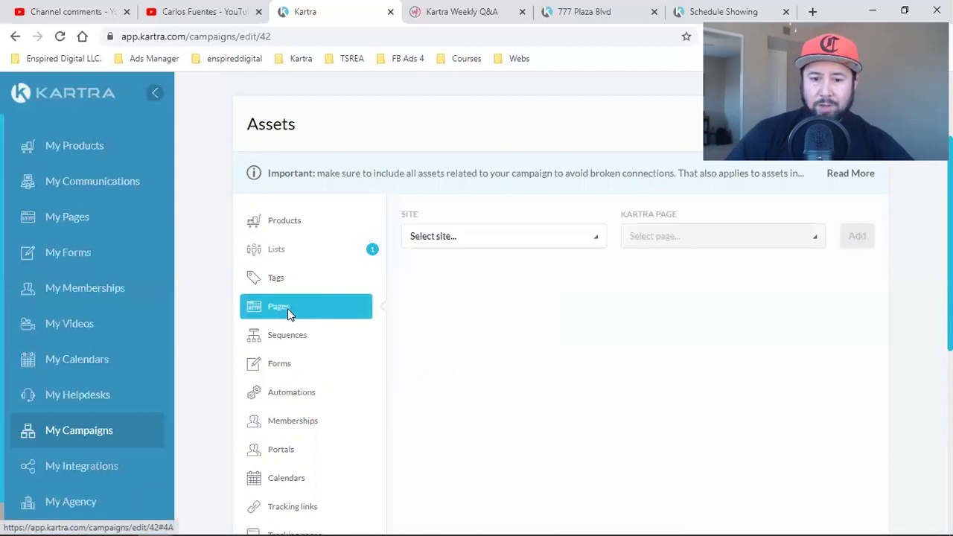
pyautogui.click(492, 248)
pyautogui.click(459, 289)
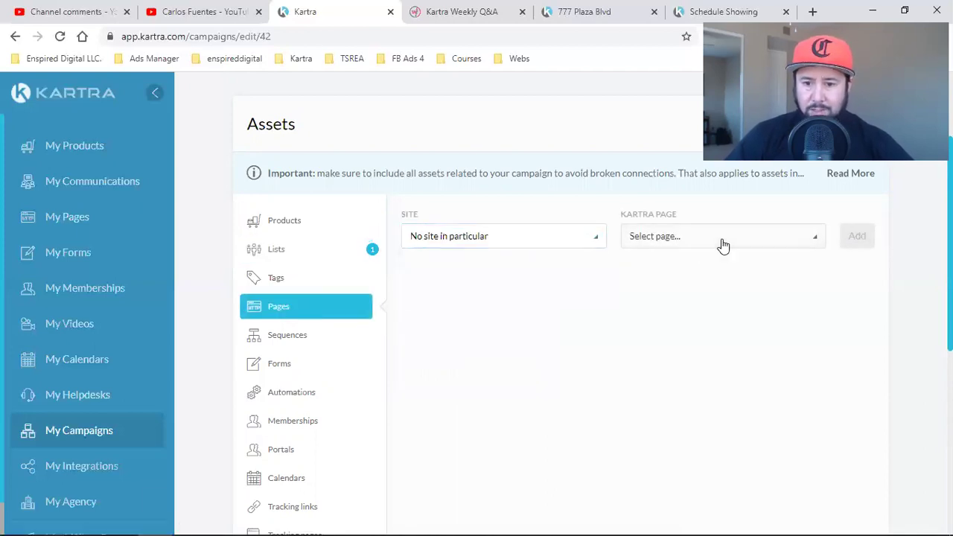
pyautogui.click(721, 242)
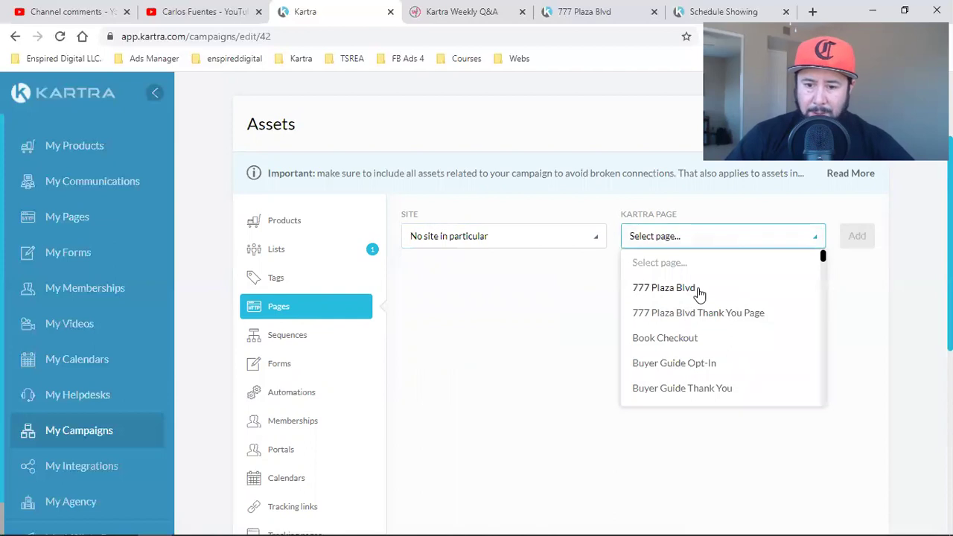
pyautogui.click(685, 292)
pyautogui.click(857, 236)
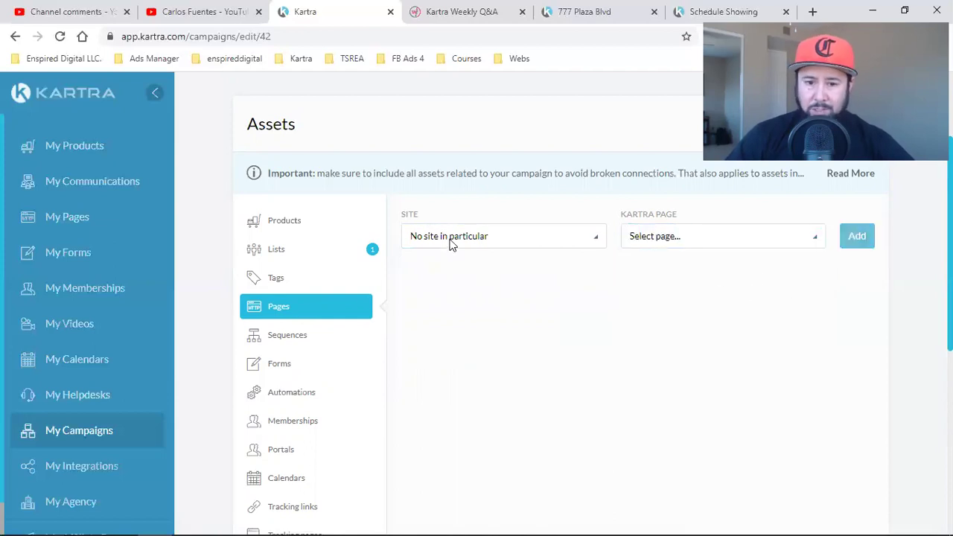
pyautogui.click(451, 245)
pyautogui.click(468, 284)
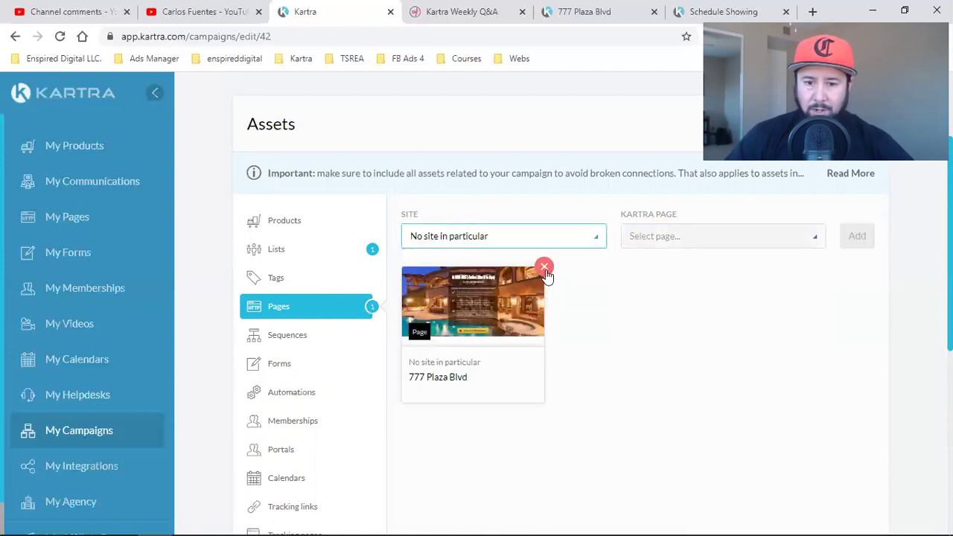
pyautogui.click(716, 240)
pyautogui.click(704, 314)
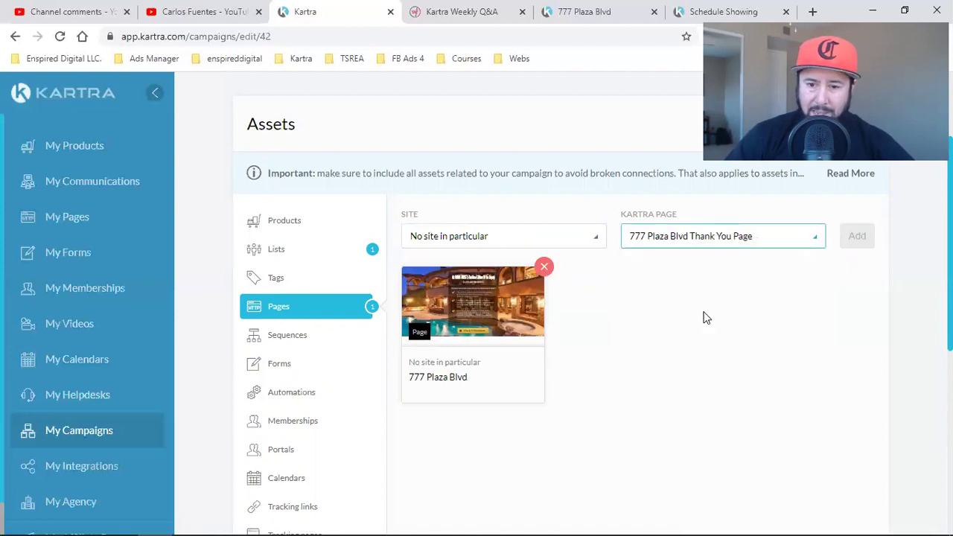
pyautogui.click(866, 238)
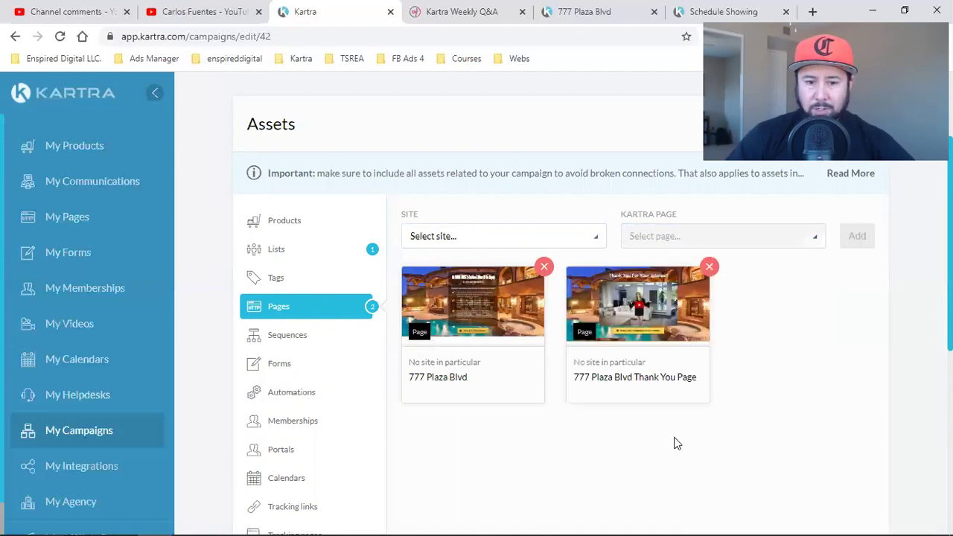
pyautogui.click(295, 340)
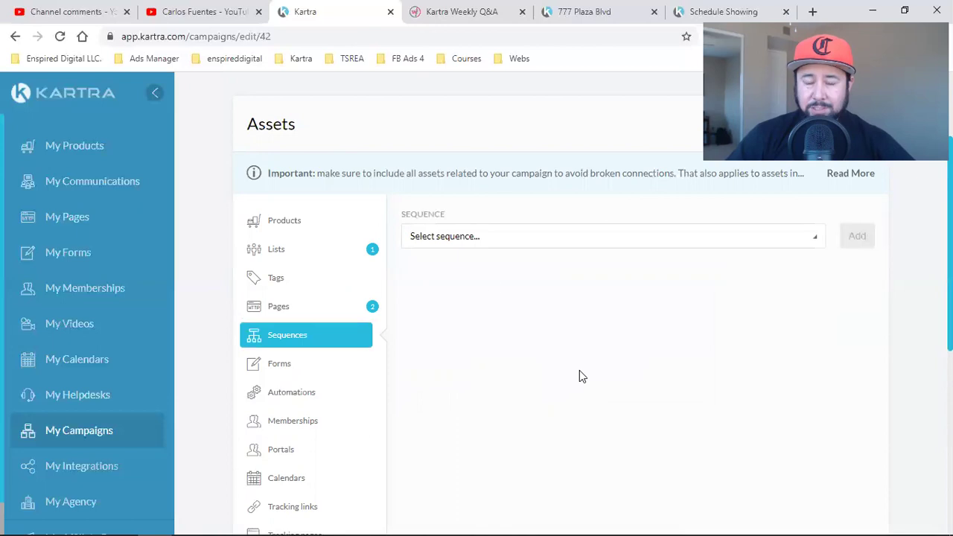
# Add the 777 Plaza Blvd sequence to the campaign's assets.
pyautogui.click(493, 239)
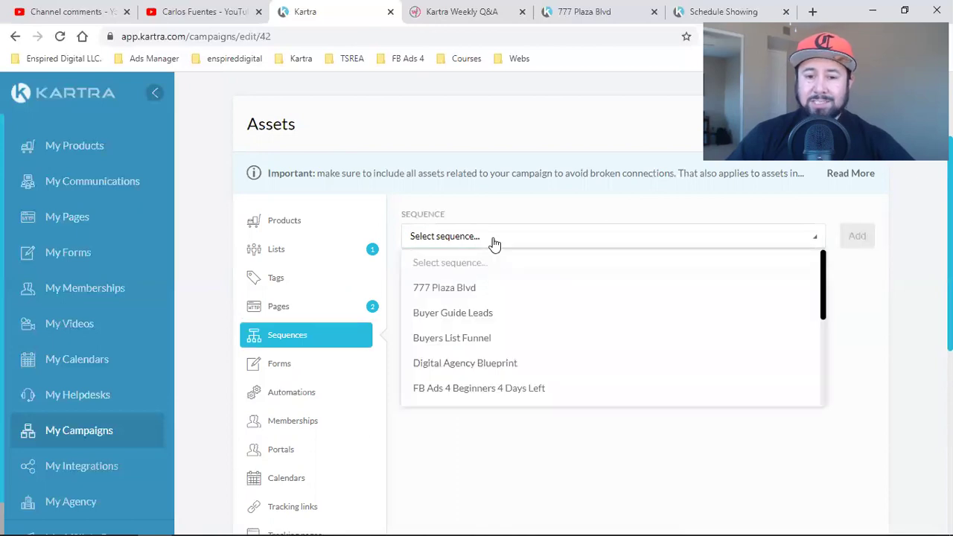
pyautogui.click(471, 292)
pyautogui.click(857, 236)
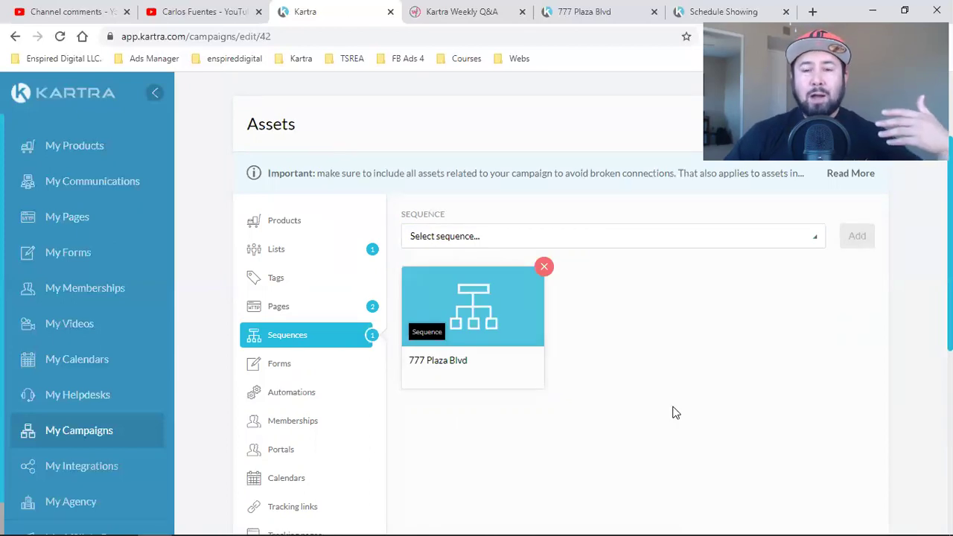
# Preview the 777 Plaza Blvd property page and its sign-up popup, then go to YouTube.
pyautogui.click(560, 7)
pyautogui.scroll(-5, 499, 347)
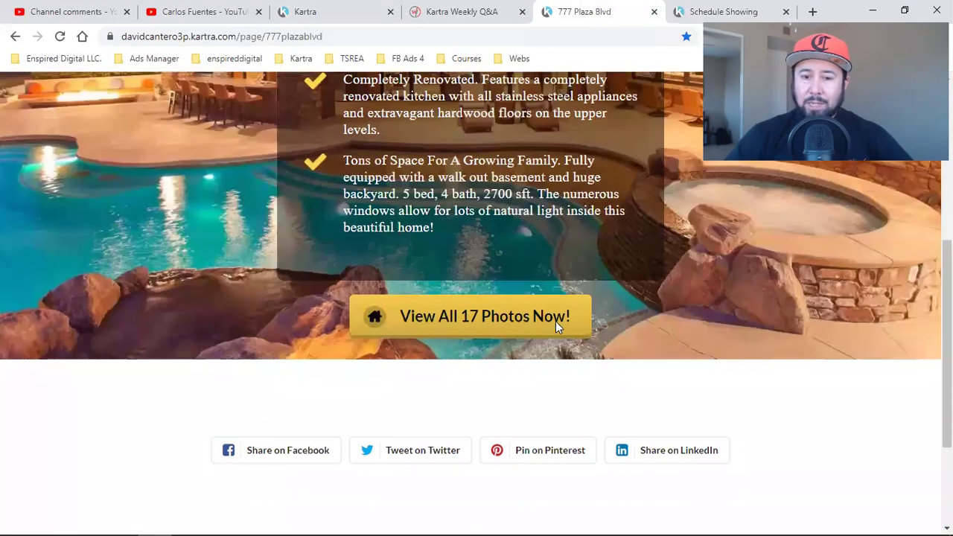
pyautogui.click(556, 321)
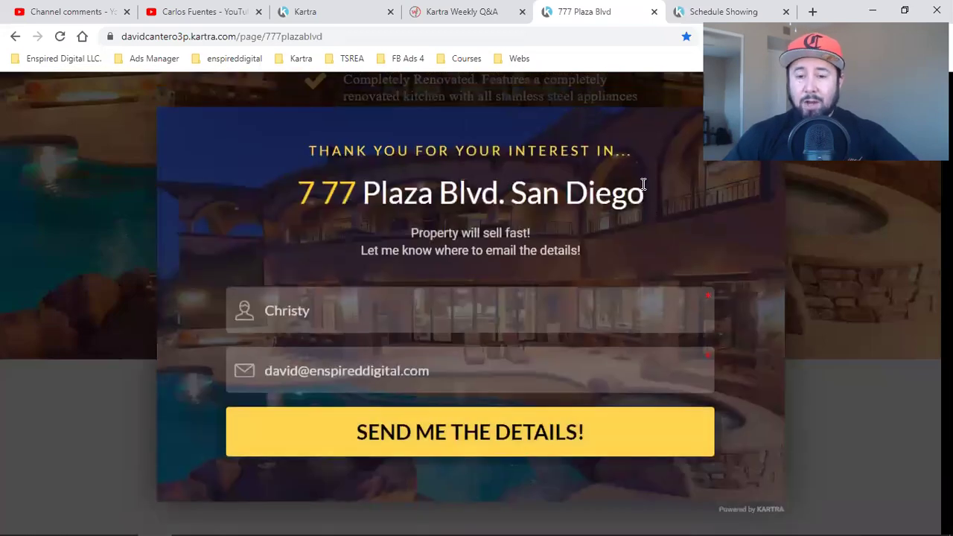
pyautogui.click(827, 273)
pyautogui.scroll(4, 764, 334)
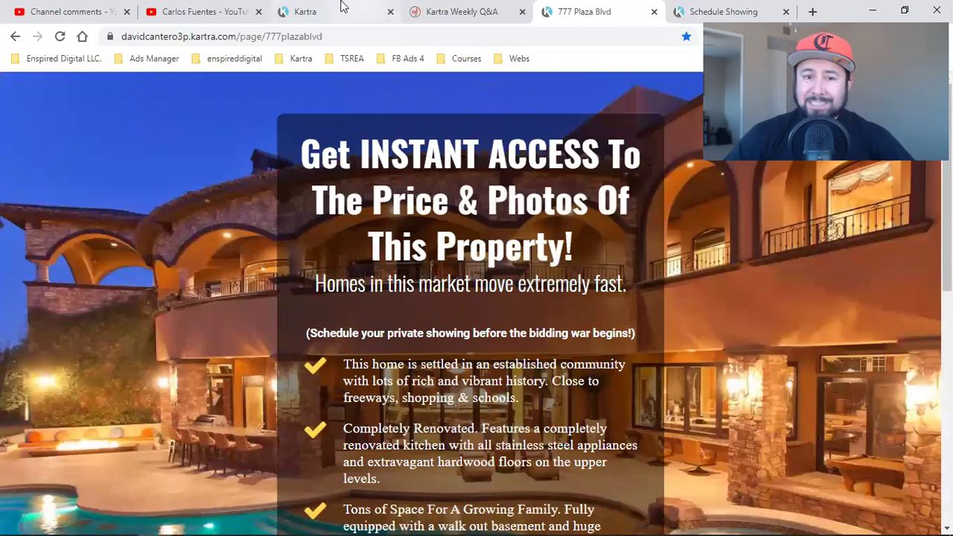
pyautogui.click(340, 11)
pyautogui.click(214, 10)
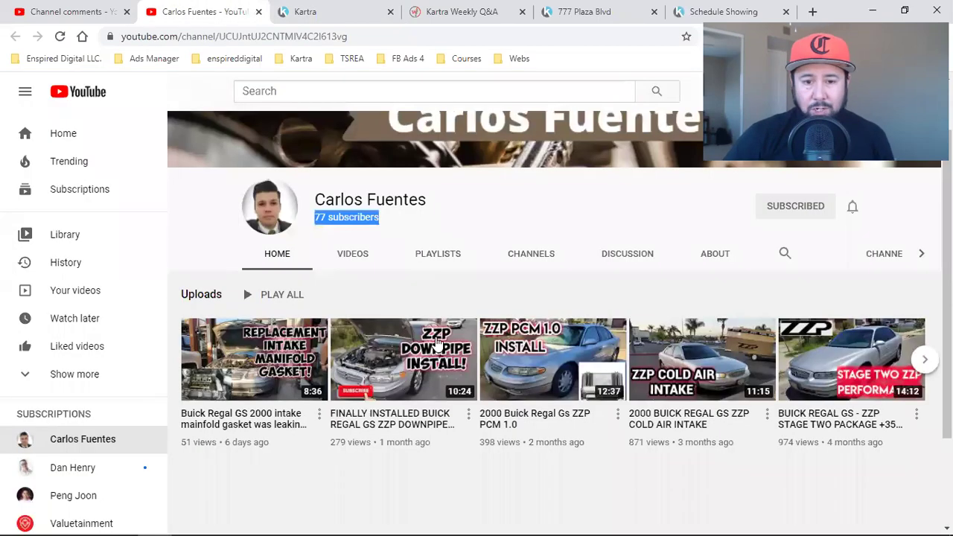
# Read the email-sequences question in YouTube Studio comments, then return to the 777 Plaza Blvd page.
pyautogui.click(72, 10)
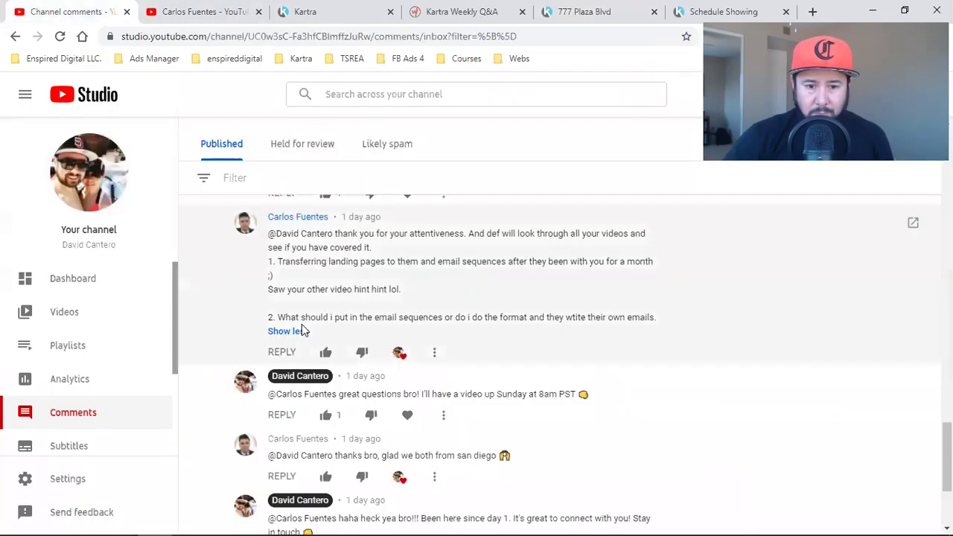
pyautogui.moveTo(315, 319); pyautogui.dragTo(676, 323)
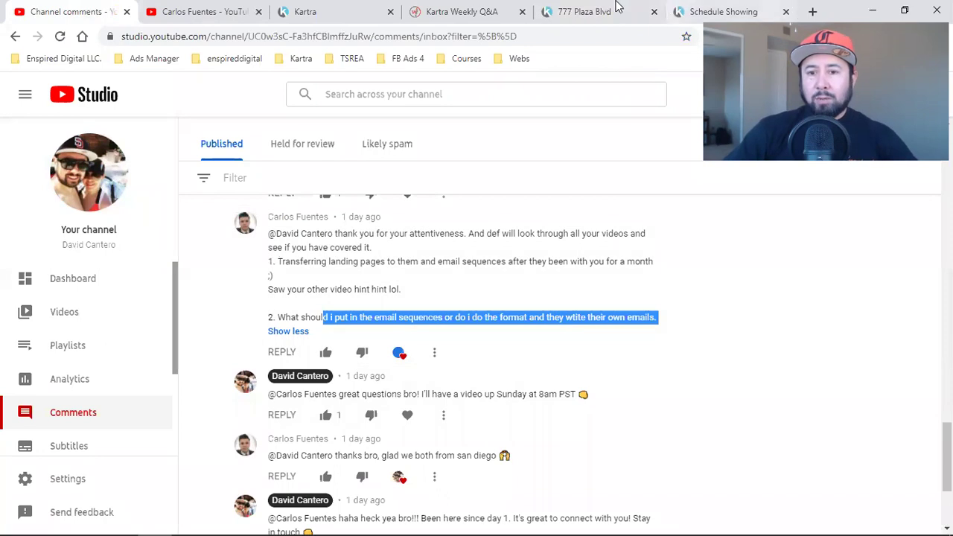
pyautogui.click(584, 12)
pyautogui.scroll(-1, 633, 292)
pyautogui.scroll(1, 633, 292)
pyautogui.scroll(-5, 633, 292)
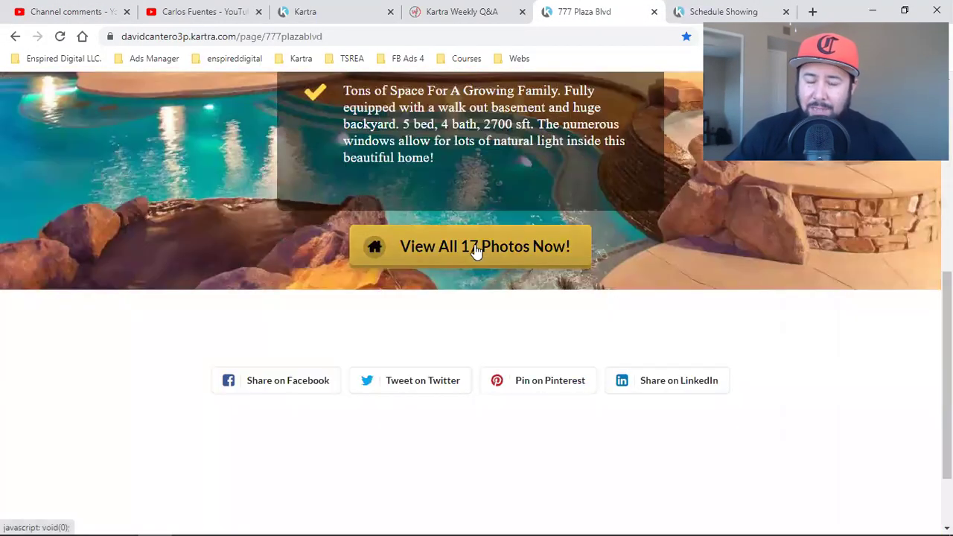
# Test the 'View All 17 Photos Now!' popup, recheck the YouTube question, then return to campaign Assets.
pyautogui.click(475, 248)
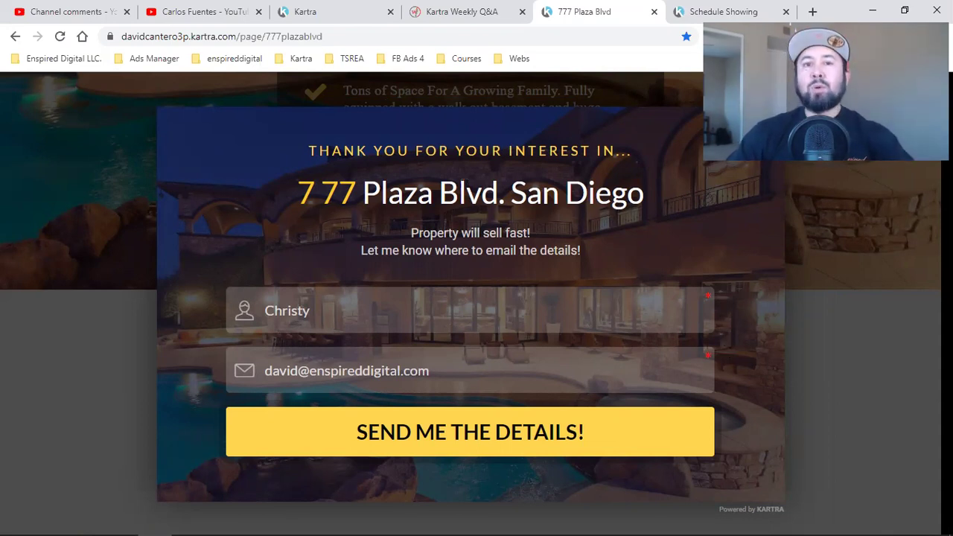
pyautogui.click(234, 11)
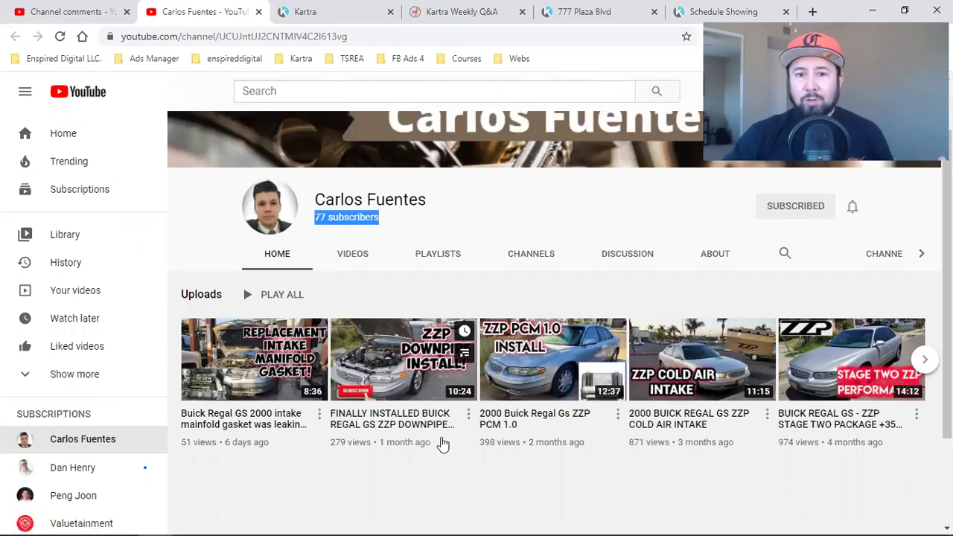
pyautogui.click(105, 12)
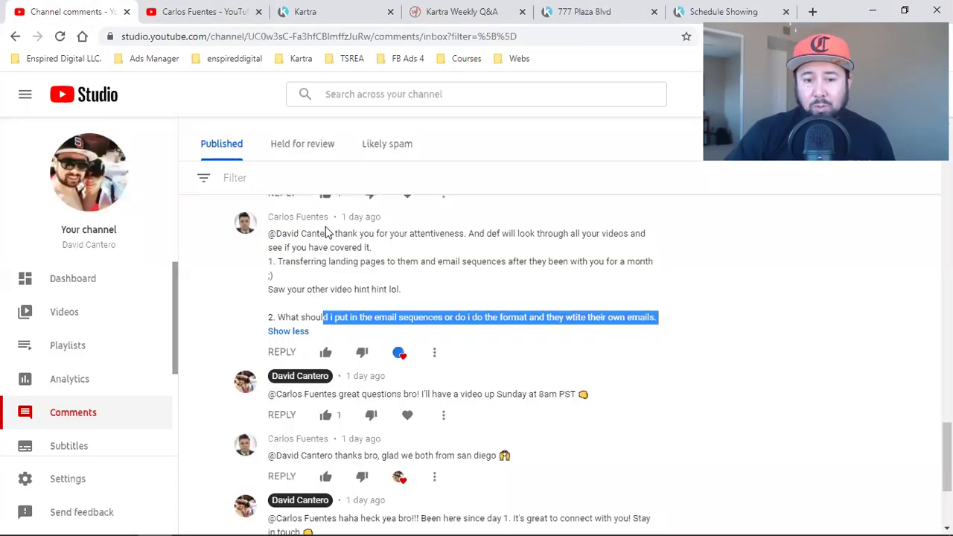
pyautogui.moveTo(323, 318); pyautogui.dragTo(496, 318)
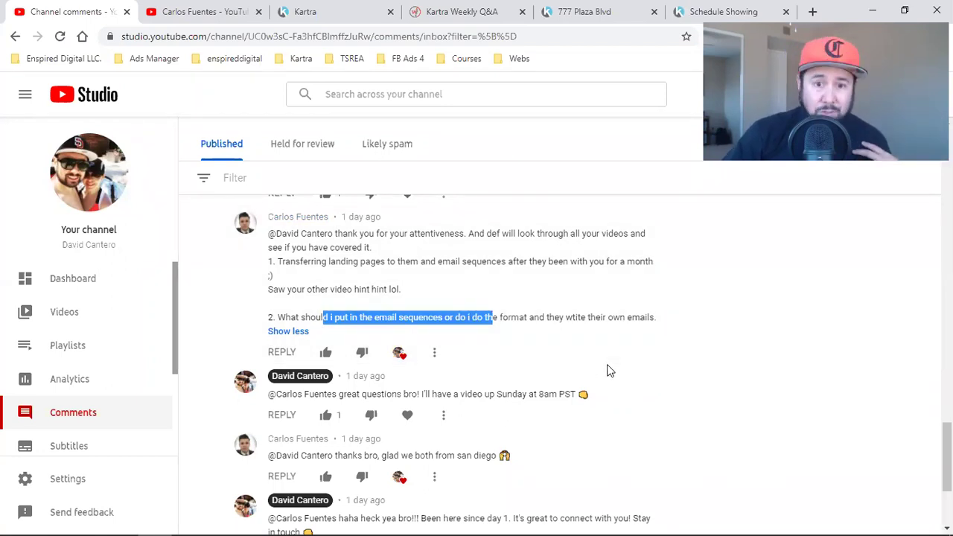
pyautogui.click(560, 10)
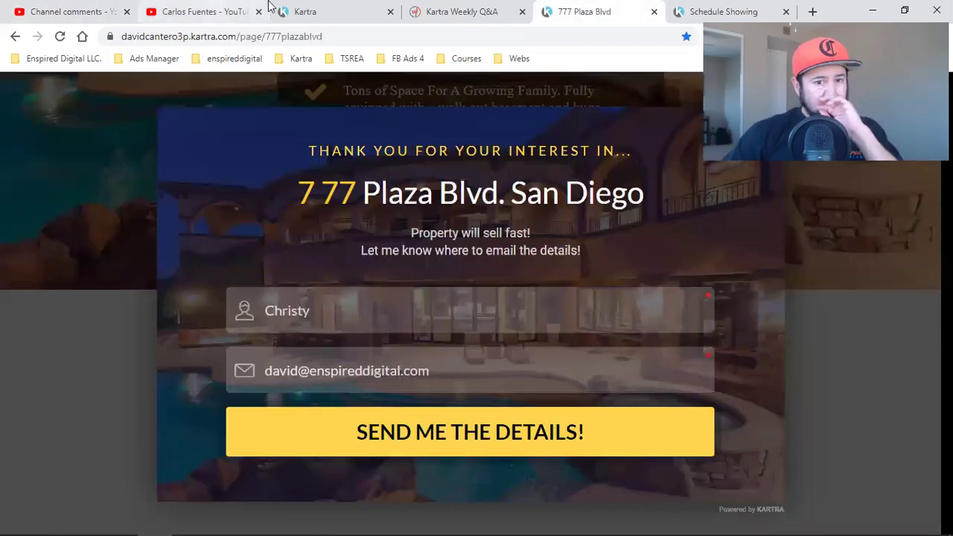
pyautogui.click(298, 11)
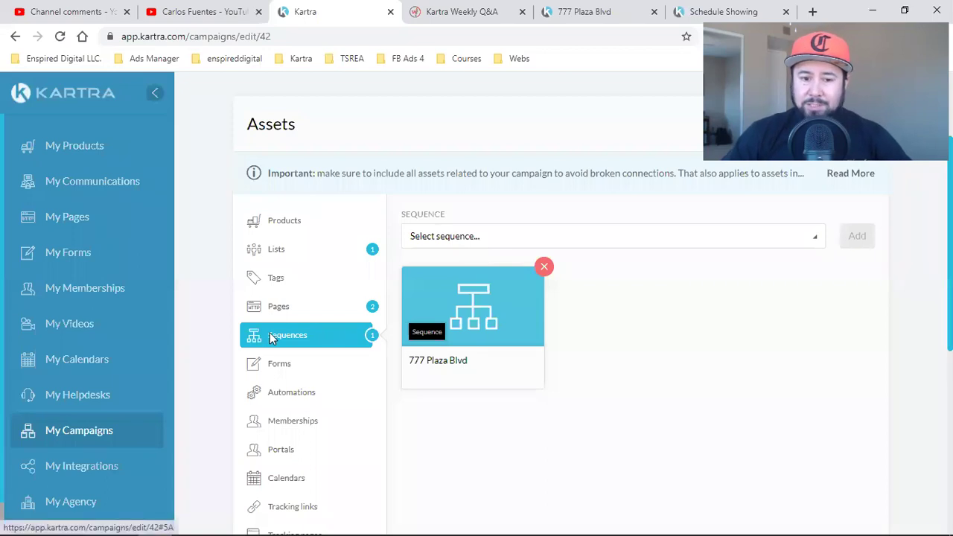
# Open My Communications in a new tab and show its Sequences list.
pyautogui.rightClick(90, 186)
pyautogui.click(107, 195)
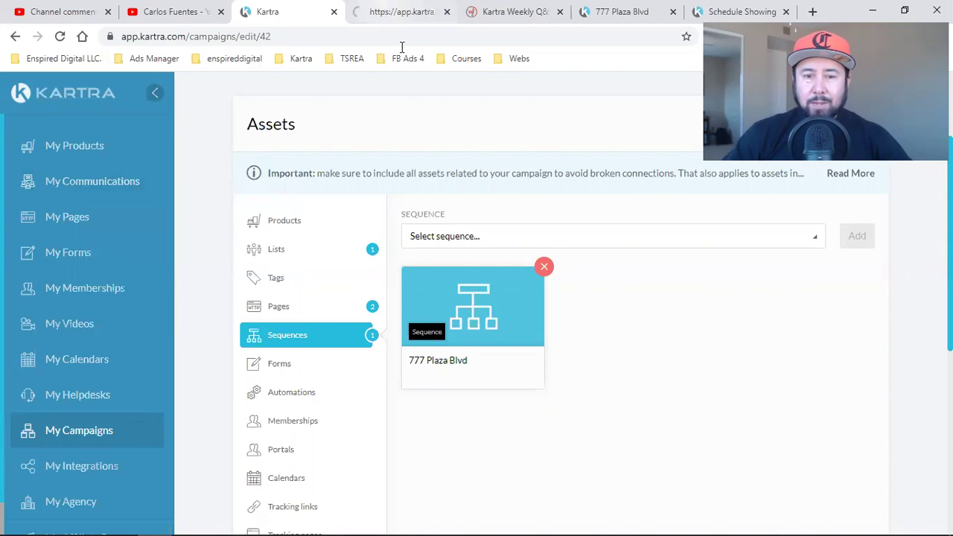
pyautogui.click(384, 12)
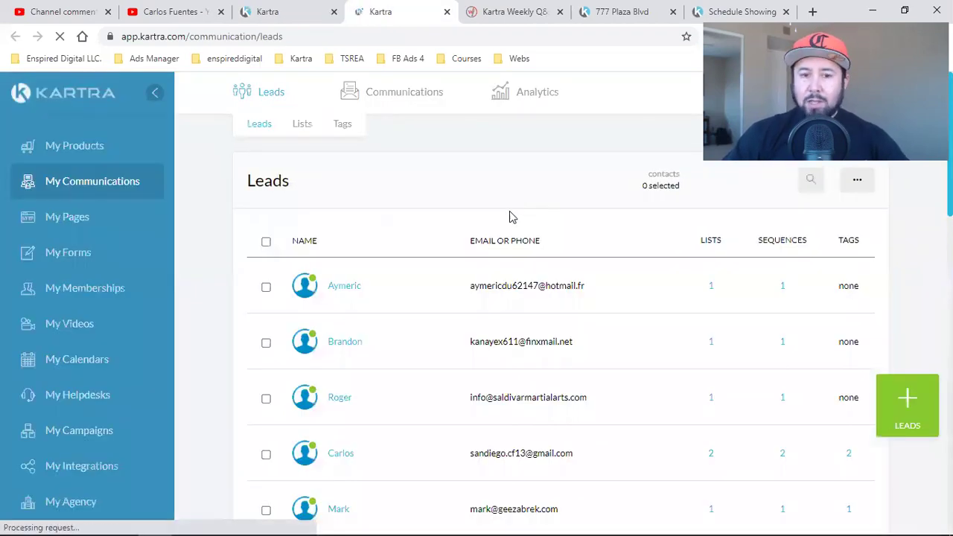
pyautogui.moveTo(408, 94)
pyautogui.click(400, 123)
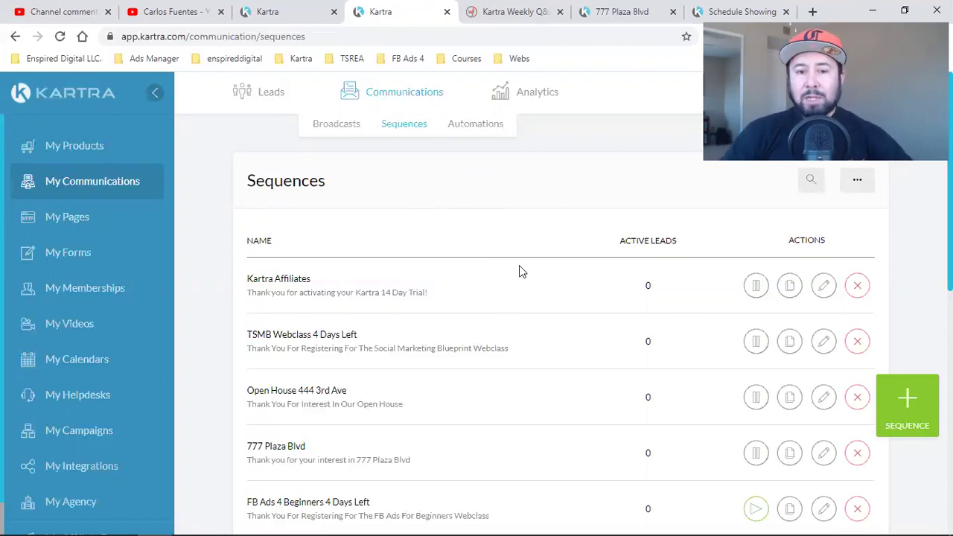
# Edit the 777 Plaza Blvd sequence and confirm opening it in the sequence builder.
pyautogui.scroll(-1, 428, 261)
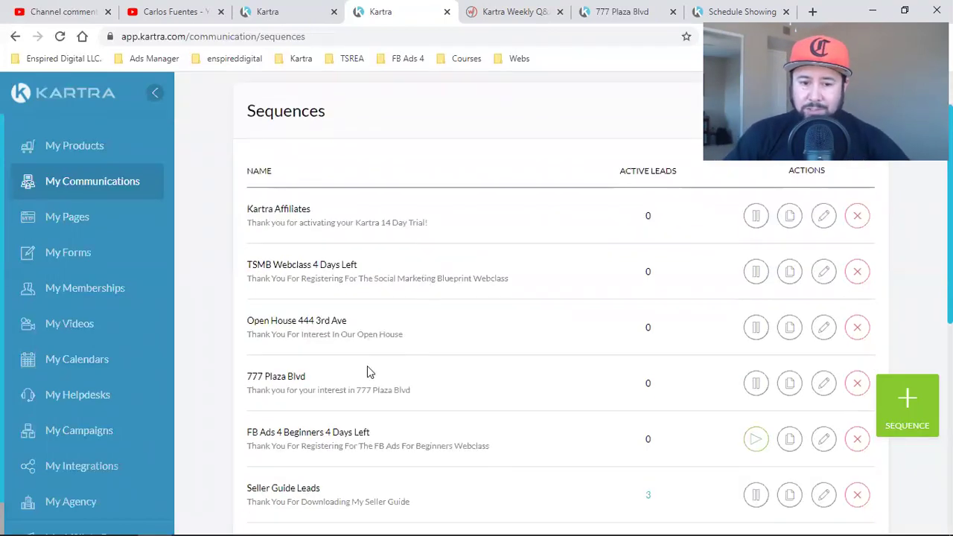
pyautogui.tripleClick(276, 378)
pyautogui.click(824, 383)
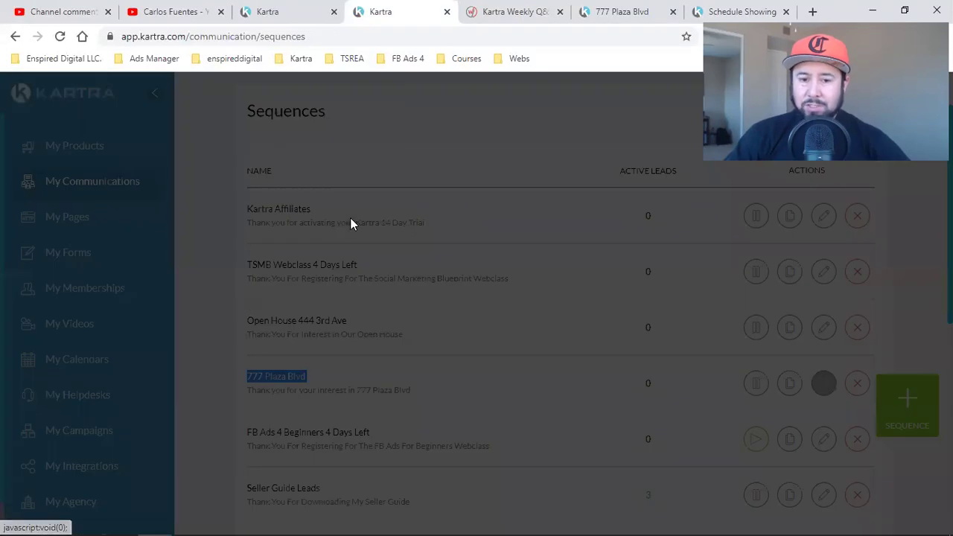
pyautogui.click(682, 126)
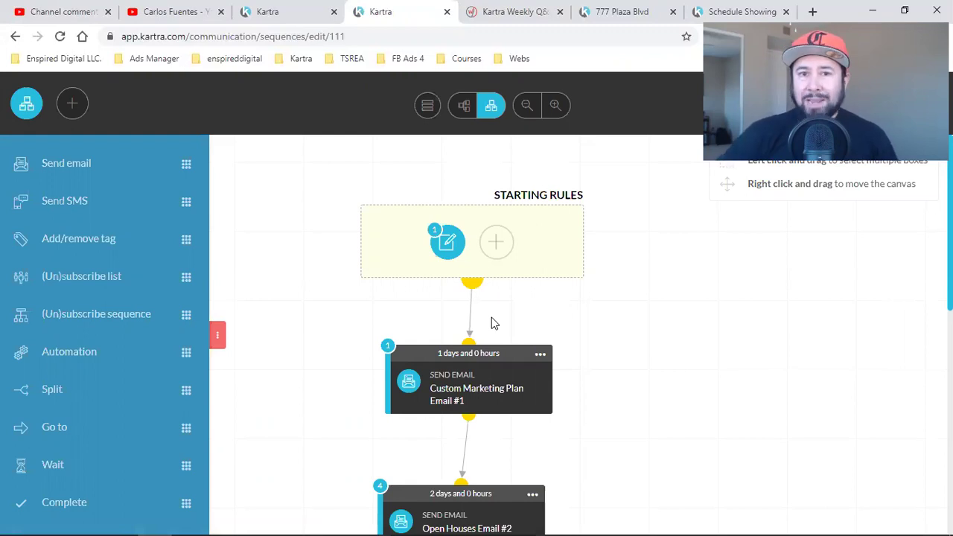
# Hide the step types panel and remove the connector between Why Choose KW? Email #5 and COMPLETE.
pyautogui.click(216, 339)
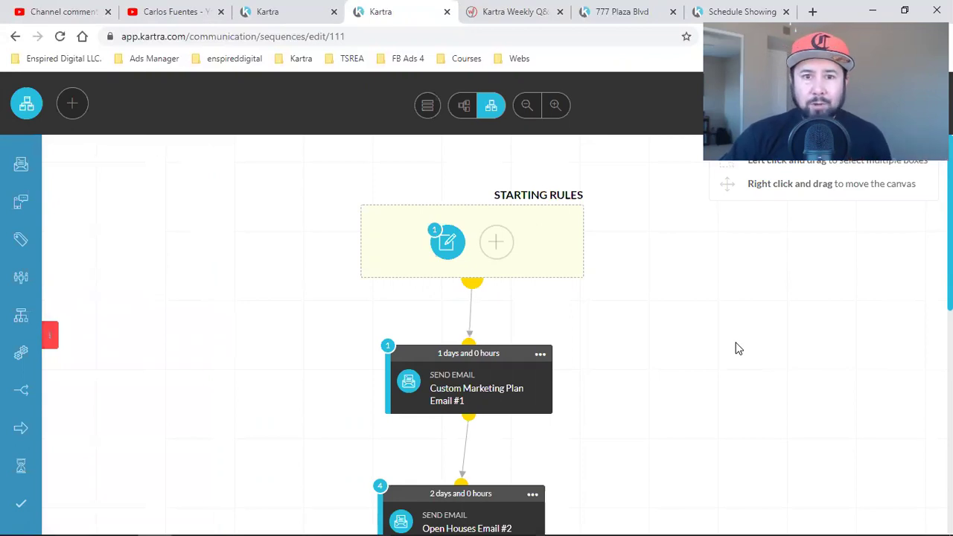
pyautogui.scroll(-2, 726, 351)
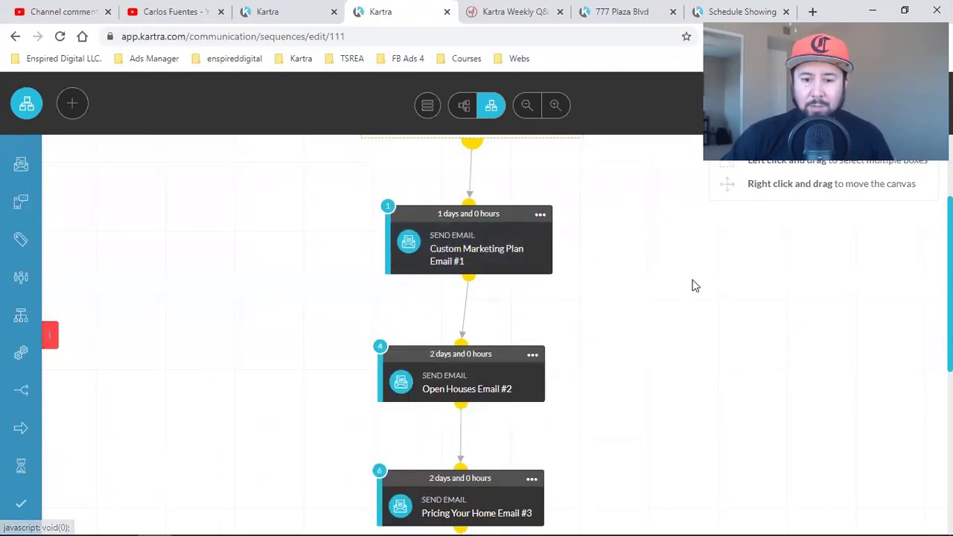
pyautogui.scroll(-1, 633, 298)
pyautogui.scroll(-2, 670, 269)
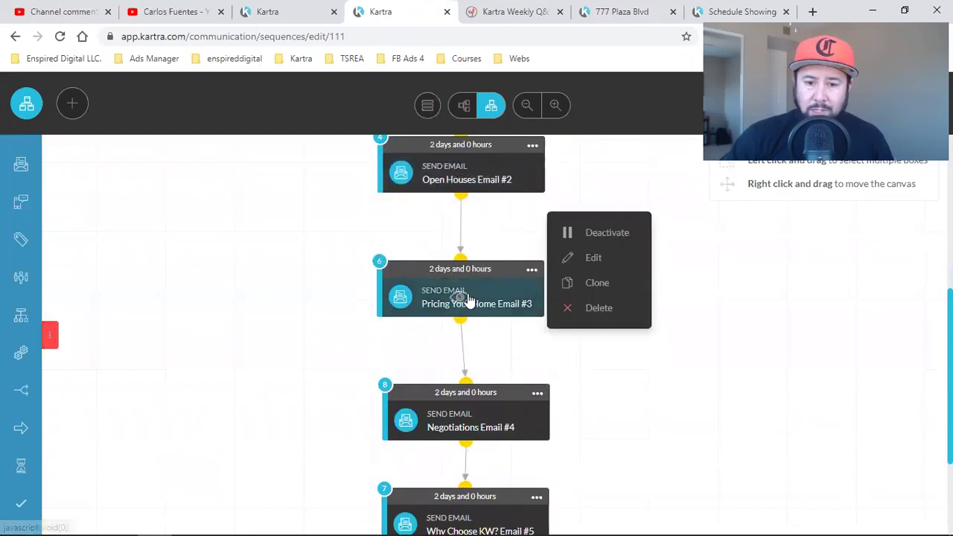
pyautogui.scroll(-2, 673, 271)
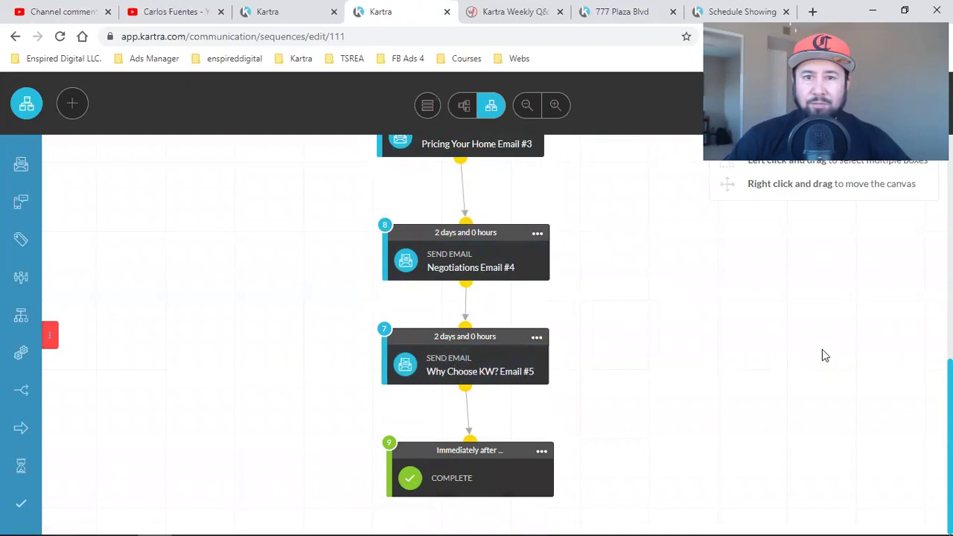
pyautogui.click(467, 410)
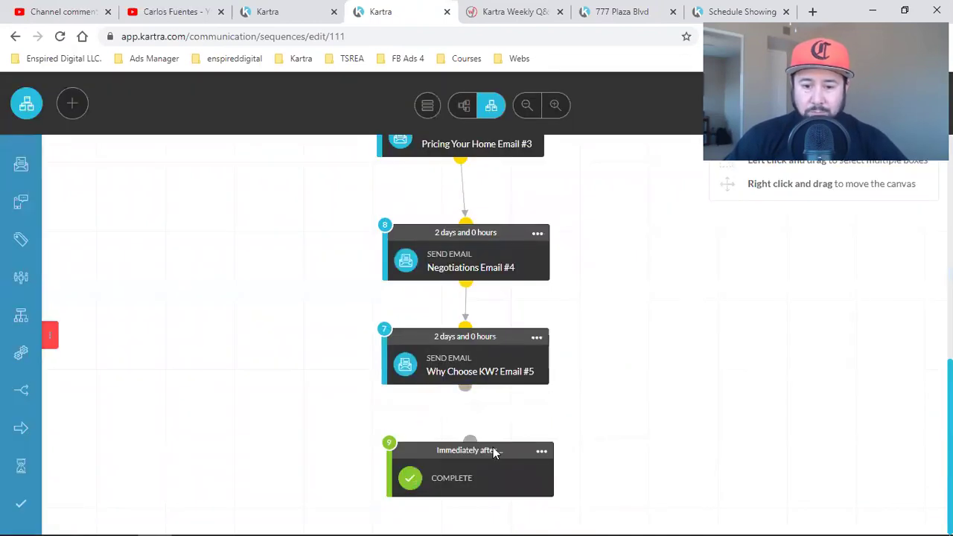
# Move COMPLETE lower, reconnect Email #5 to it, and arrange the sequence vertically.
pyautogui.click(541, 451)
pyautogui.scroll(-2, 507, 462)
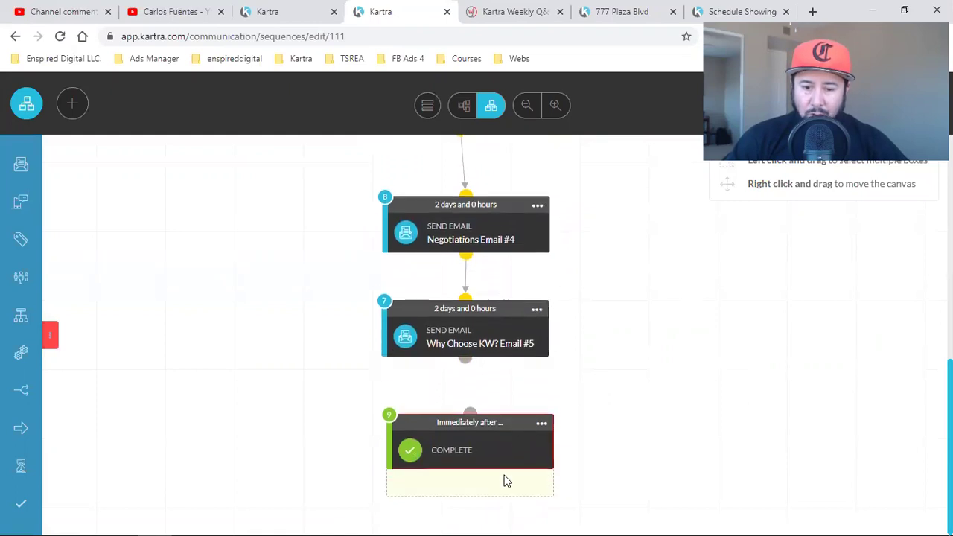
pyautogui.scroll(-4, 504, 480)
pyautogui.moveTo(514, 408); pyautogui.dragTo(498, 444)
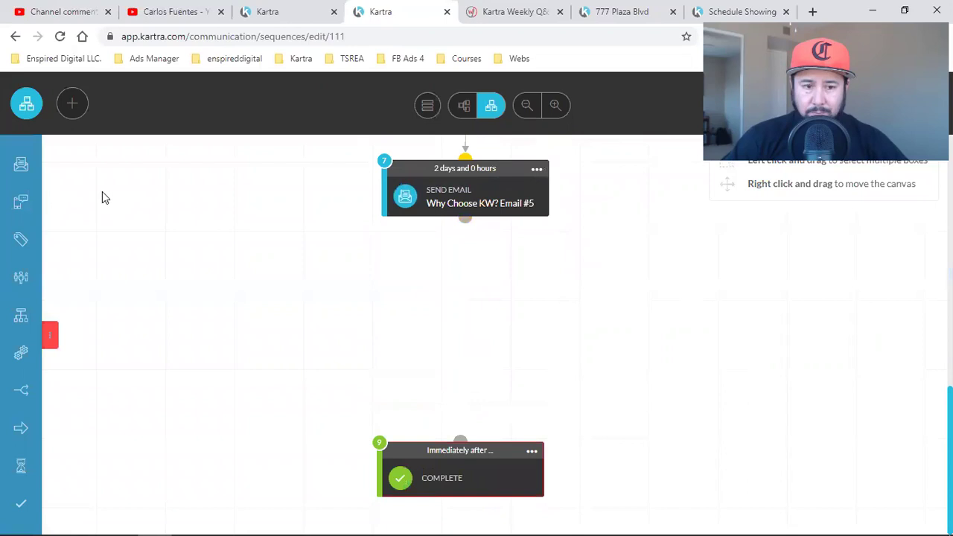
pyautogui.click(50, 337)
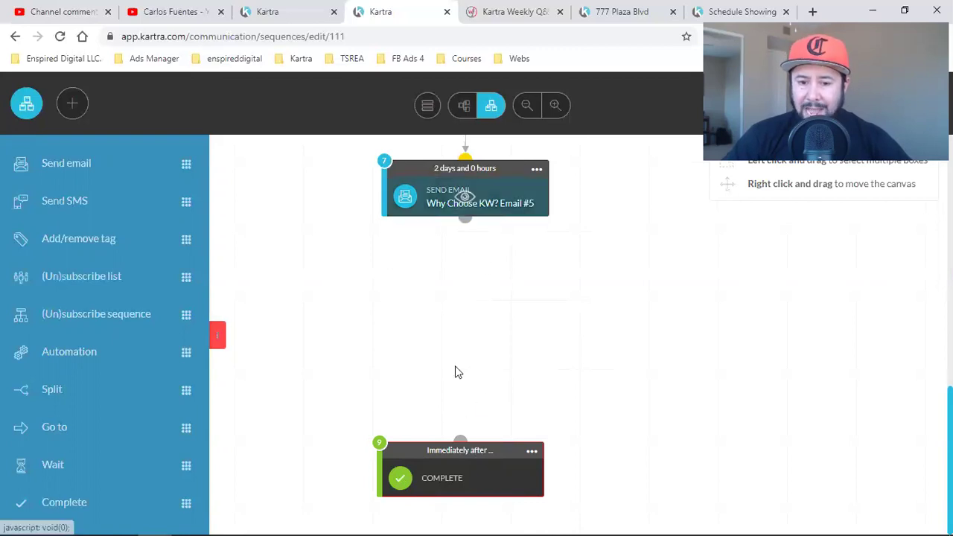
pyautogui.moveTo(468, 222); pyautogui.dragTo(462, 405)
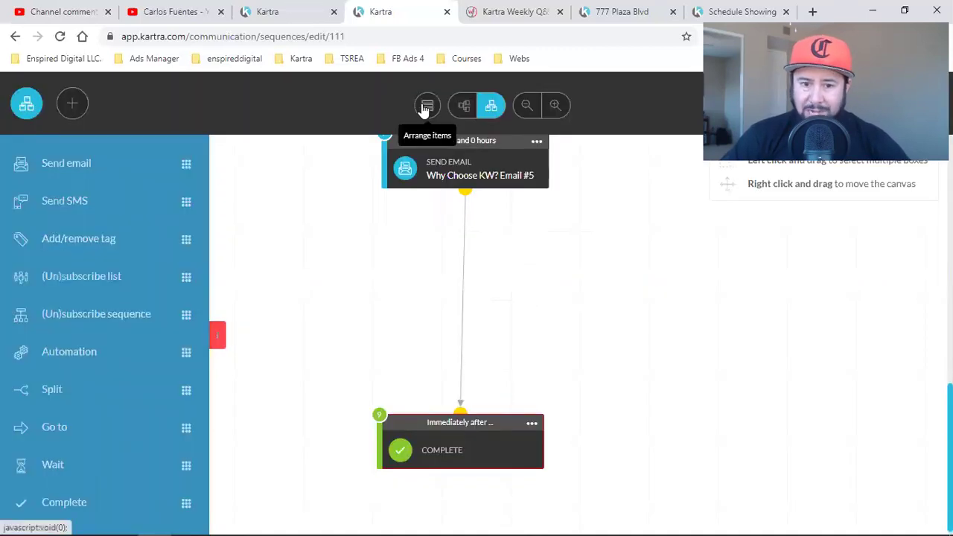
pyautogui.click(425, 107)
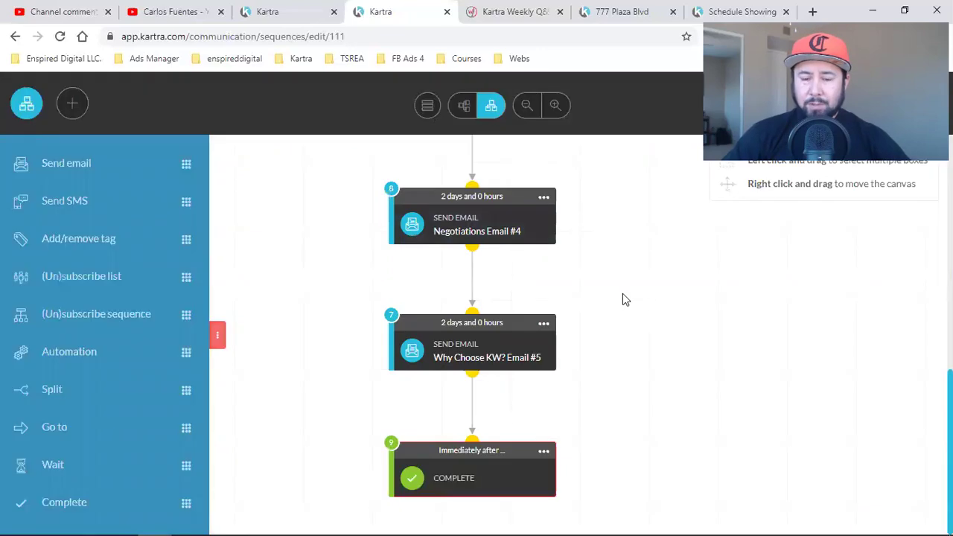
# Go back to the YouTube Studio comments and clear the earlier text selection.
pyautogui.scroll(10, 619, 304)
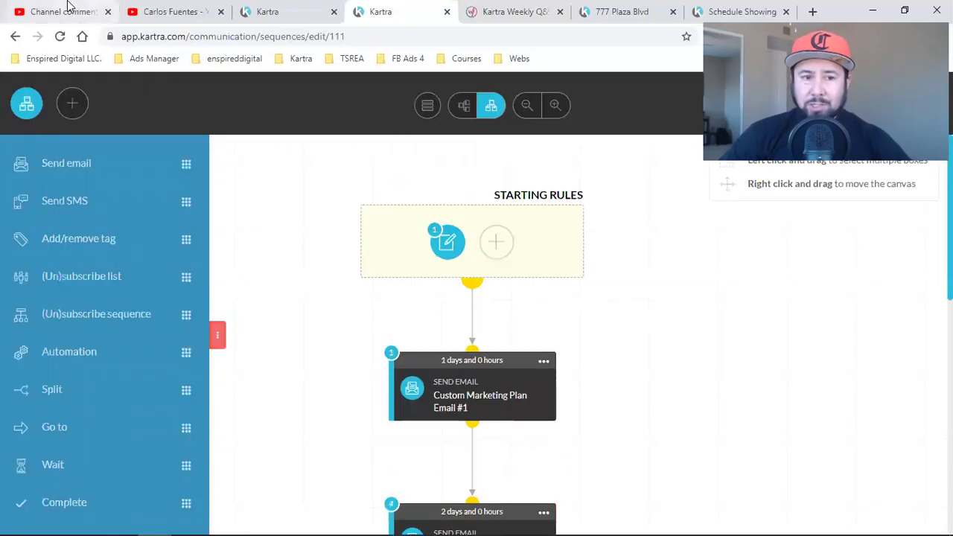
pyautogui.click(90, 9)
pyautogui.click(325, 317)
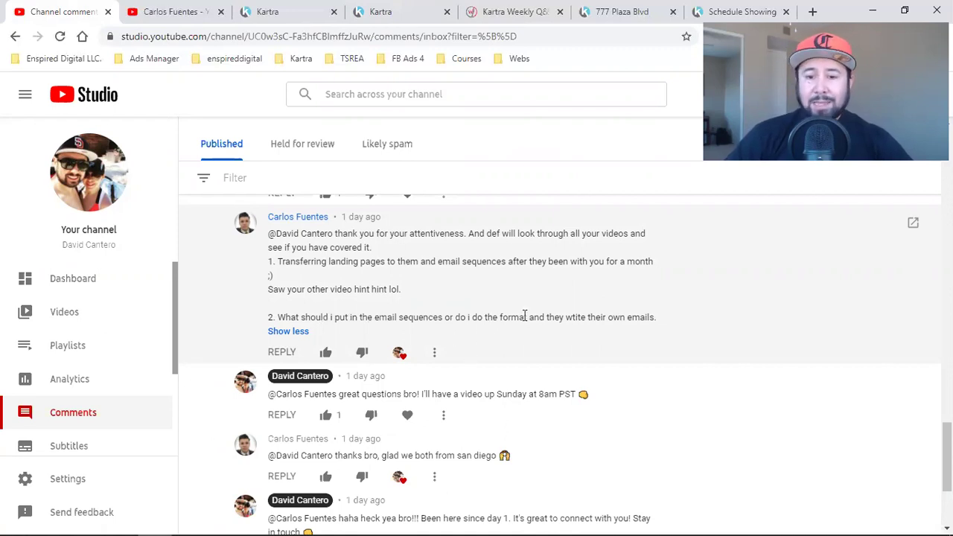
# Reread the viewer's email-sequence question, then return to the Kartra sequence editor.
pyautogui.moveTo(498, 317); pyautogui.dragTo(649, 317)
pyautogui.click(694, 328)
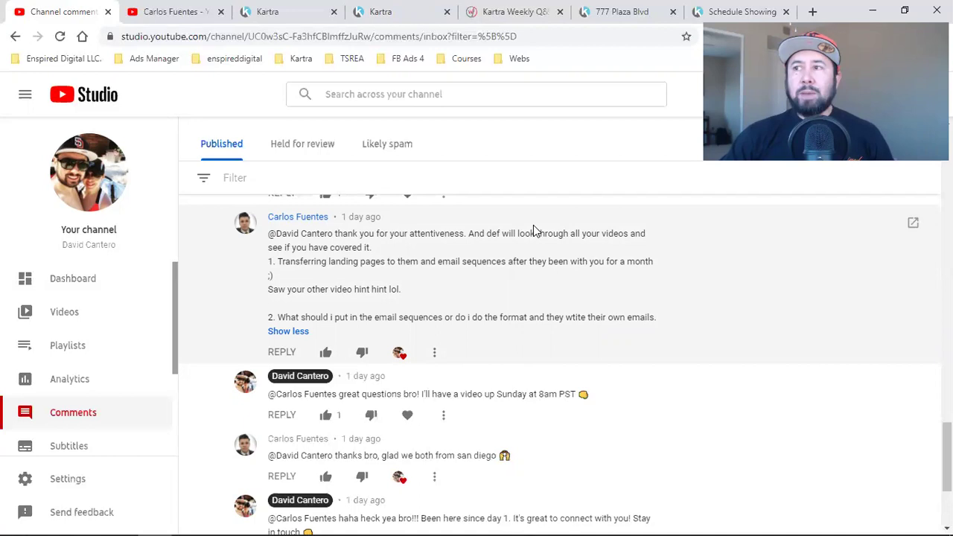
pyautogui.click(414, 6)
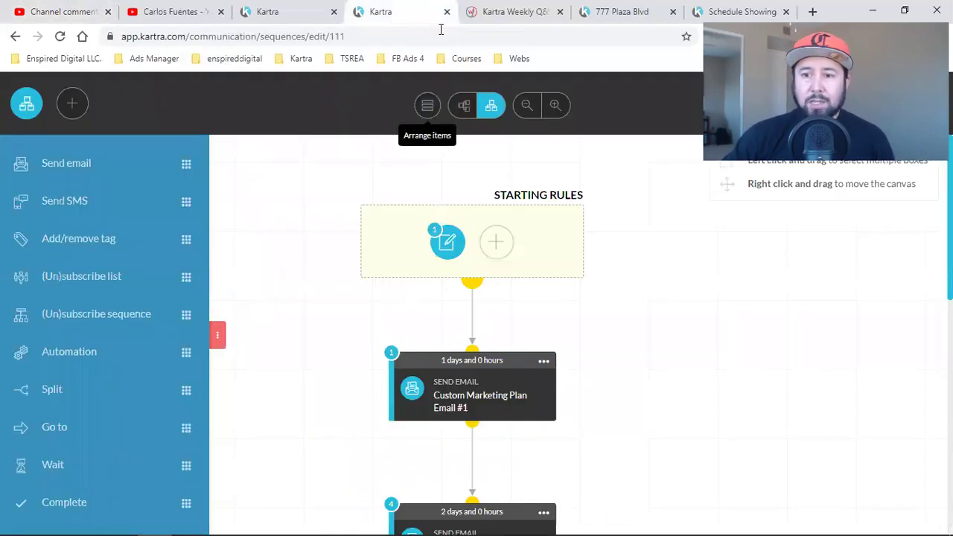
# Leave the sequence editor with Done & Exit and go to My Campaigns via My Affiliate Promos.
pyautogui.click(922, 105)
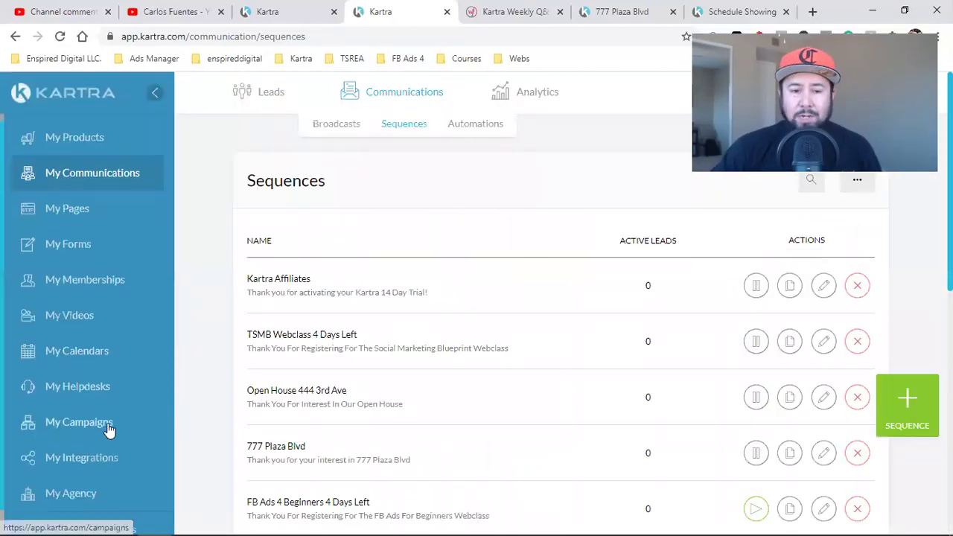
pyautogui.scroll(-1, 78, 447)
pyautogui.click(67, 504)
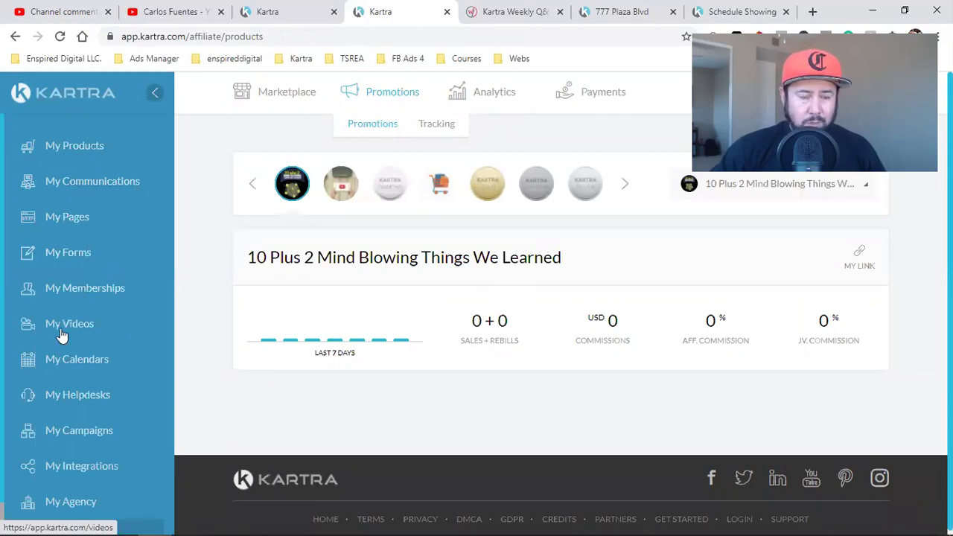
pyautogui.click(77, 438)
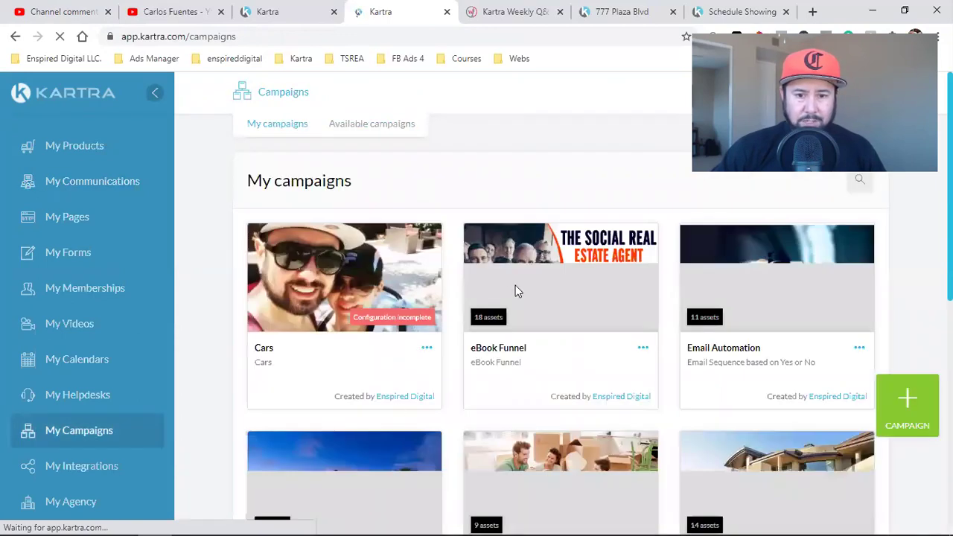
# Browse the done-for-you campaigns, check the MasterClass card's options, then return to the Cars campaign Assets page.
pyautogui.click(381, 126)
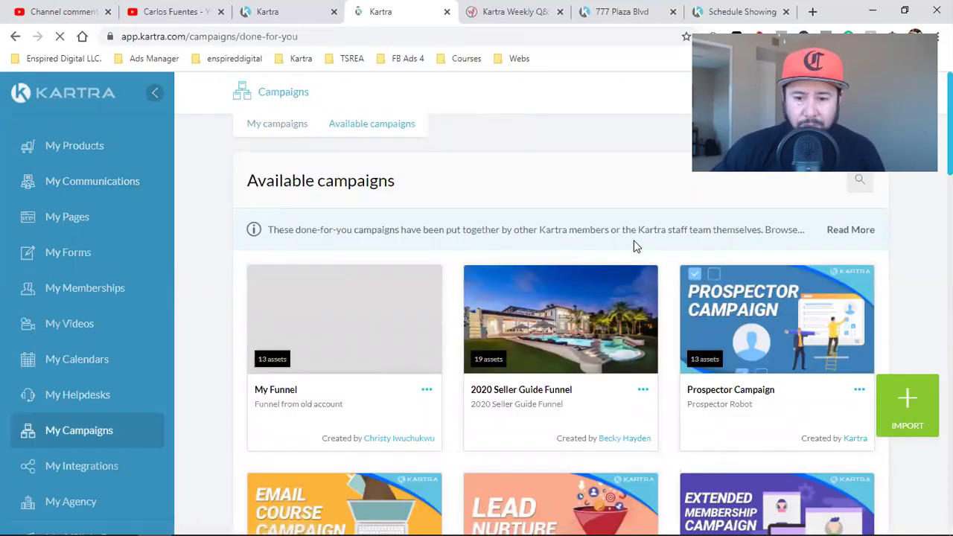
pyautogui.scroll(-1, 634, 247)
pyautogui.scroll(-1, 634, 244)
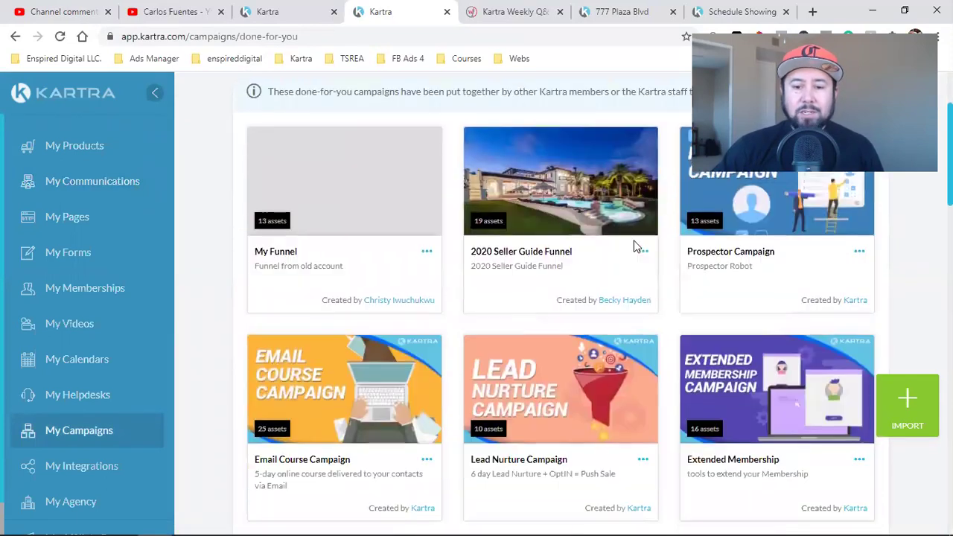
pyautogui.scroll(1, 693, 243)
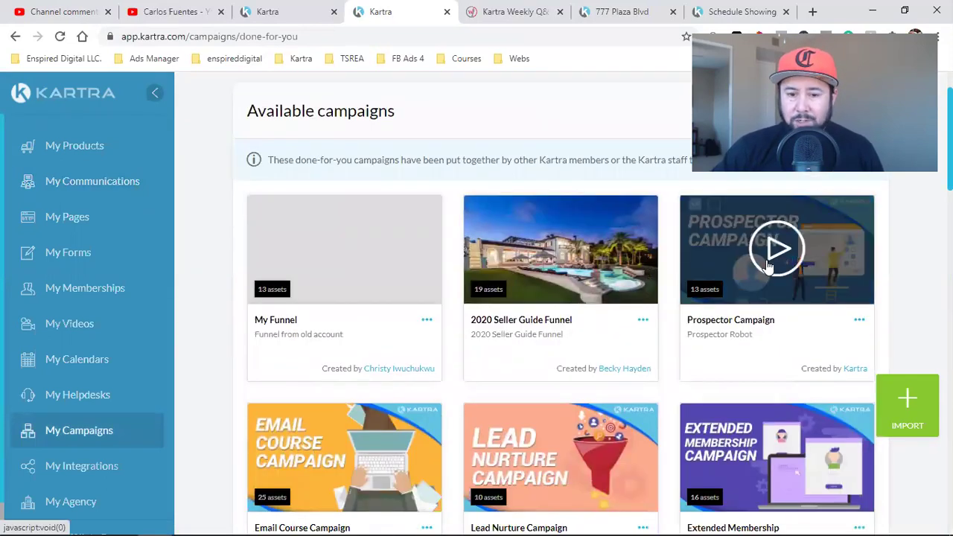
pyautogui.scroll(-2, 543, 385)
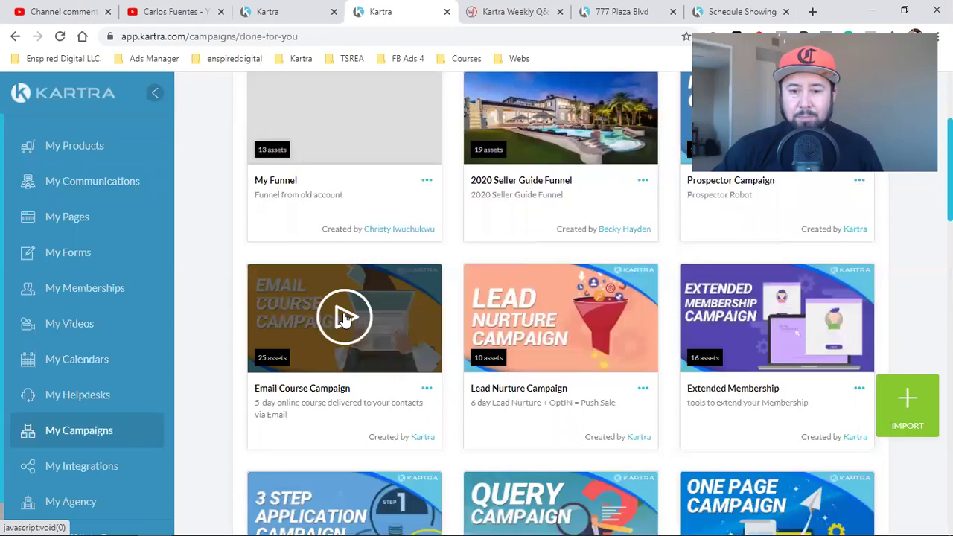
pyautogui.scroll(-1, 354, 313)
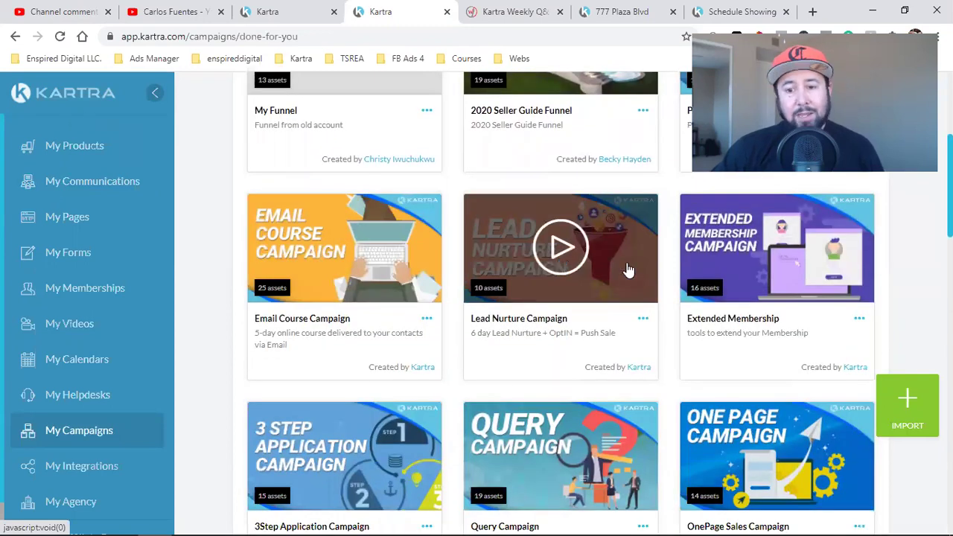
pyautogui.scroll(-5, 754, 268)
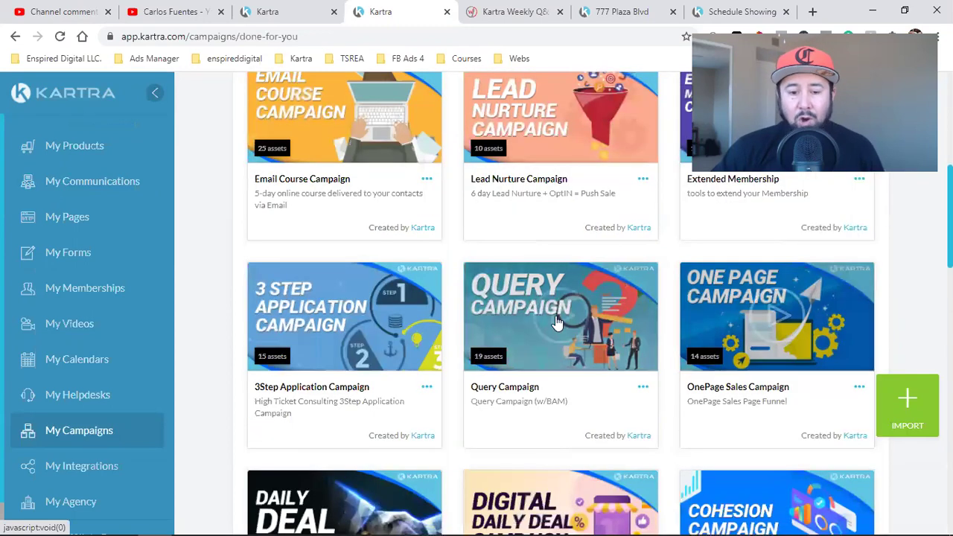
pyautogui.scroll(-3, 557, 320)
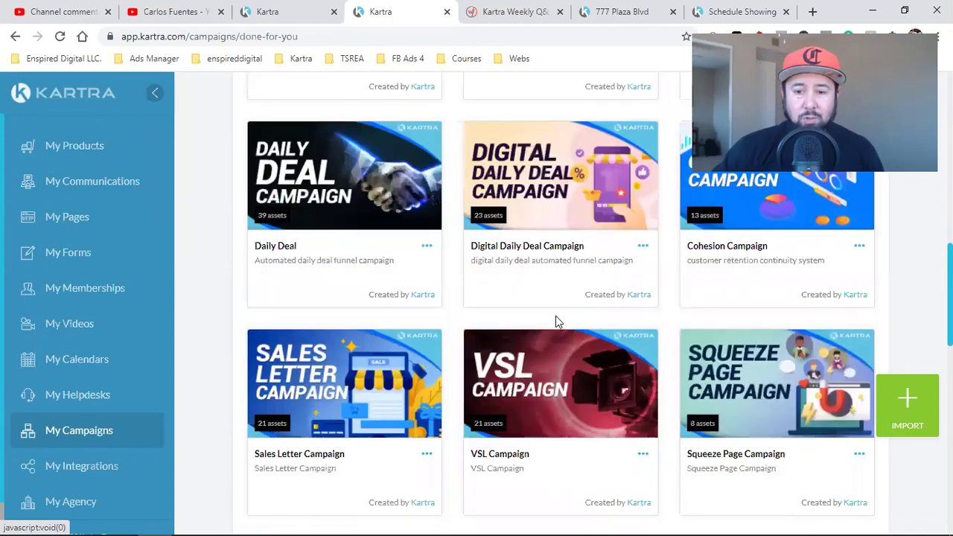
pyautogui.scroll(-4, 563, 319)
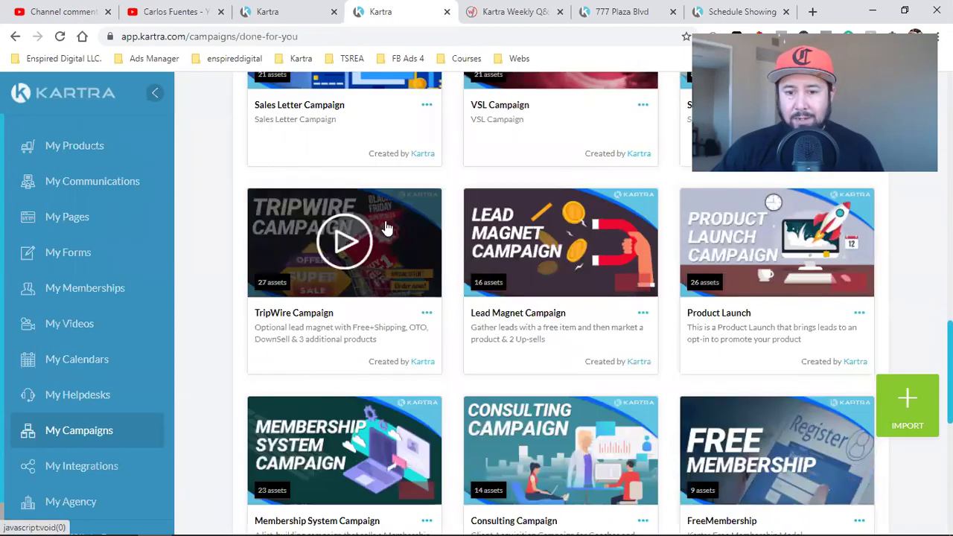
pyautogui.scroll(-1, 522, 236)
pyautogui.scroll(-1, 521, 235)
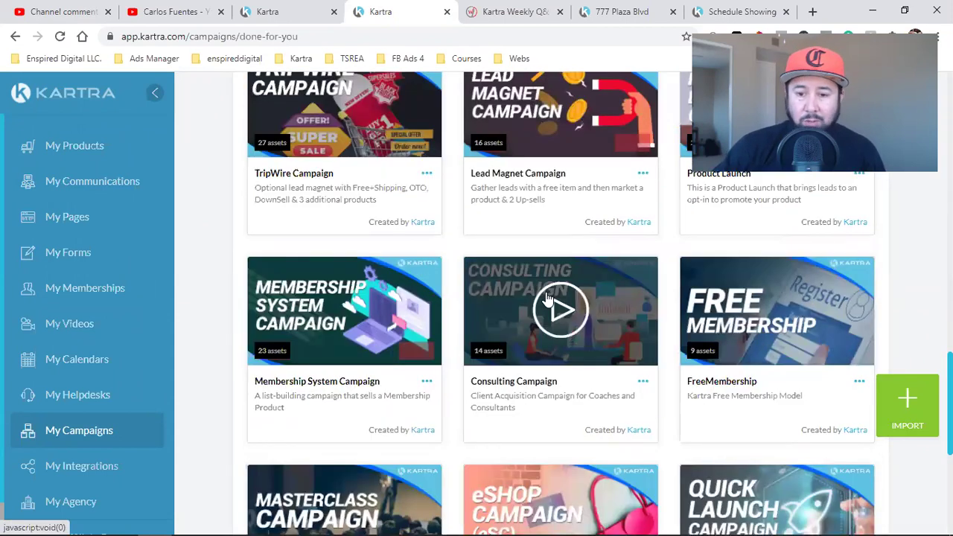
pyautogui.scroll(-3, 735, 215)
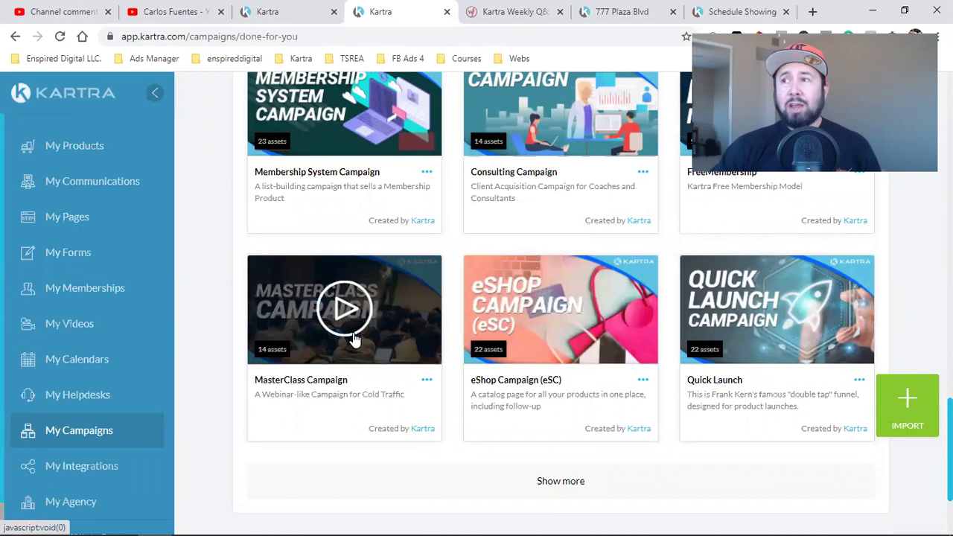
pyautogui.click(426, 381)
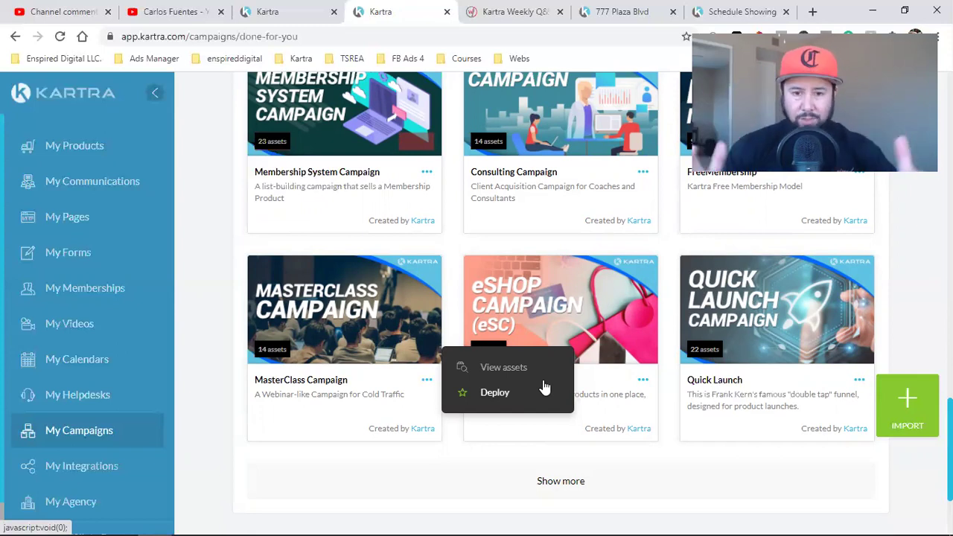
pyautogui.click(298, 12)
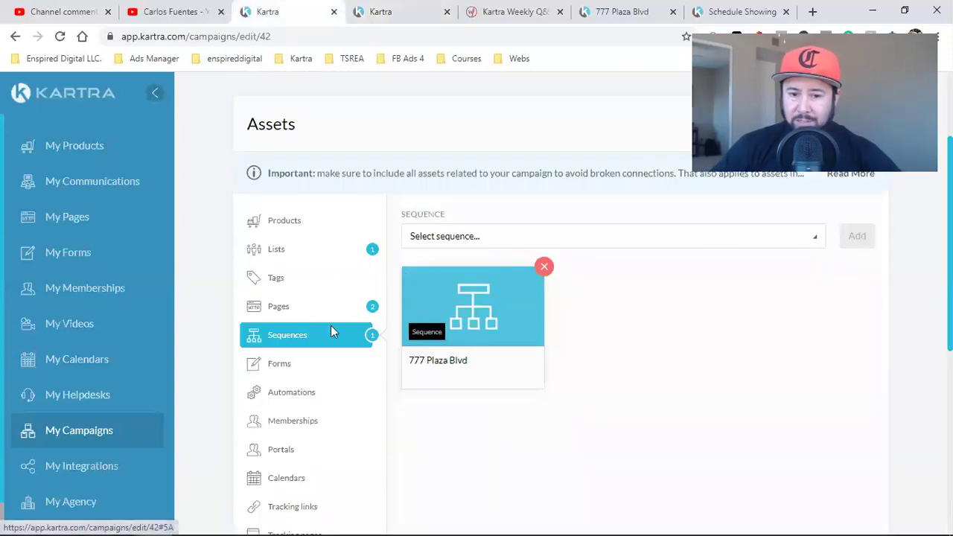
pyautogui.click(393, 9)
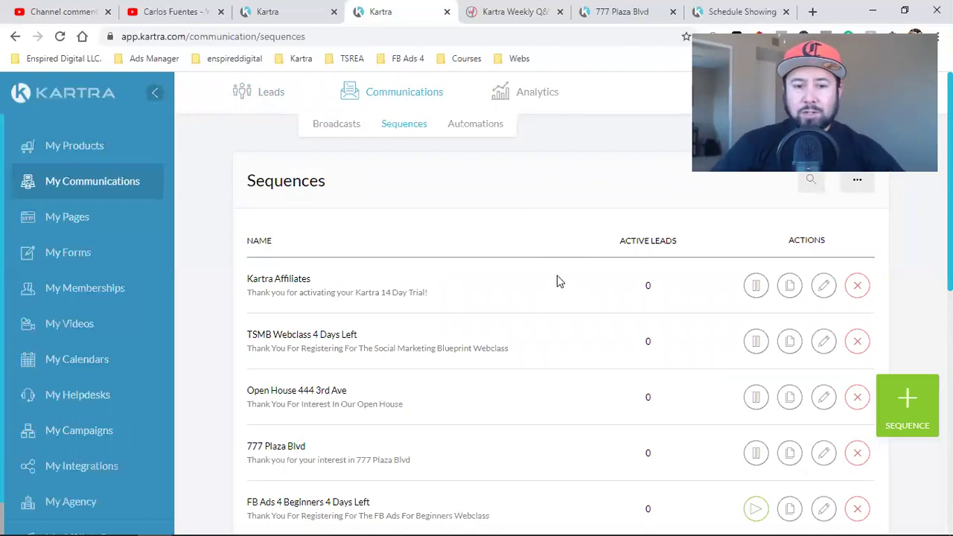
pyautogui.click(63, 11)
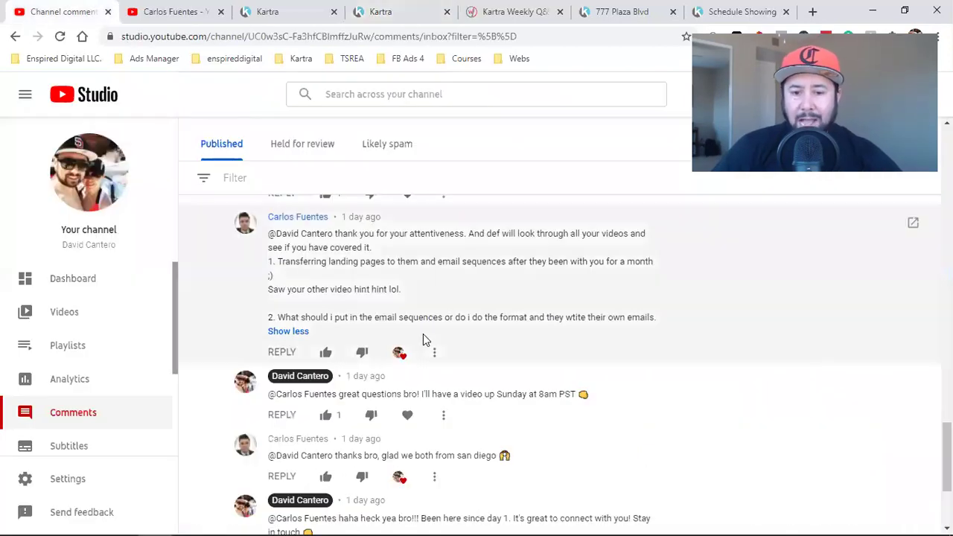
# Highlight the viewer's email-sequence question, then return to Kartra's Sequences list.
pyautogui.moveTo(333, 320); pyautogui.dragTo(650, 320)
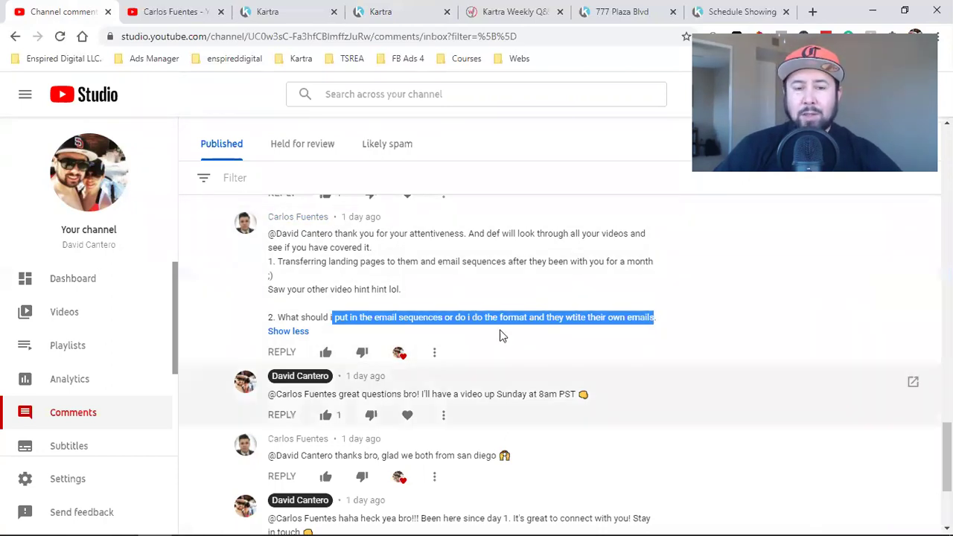
pyautogui.click(416, 6)
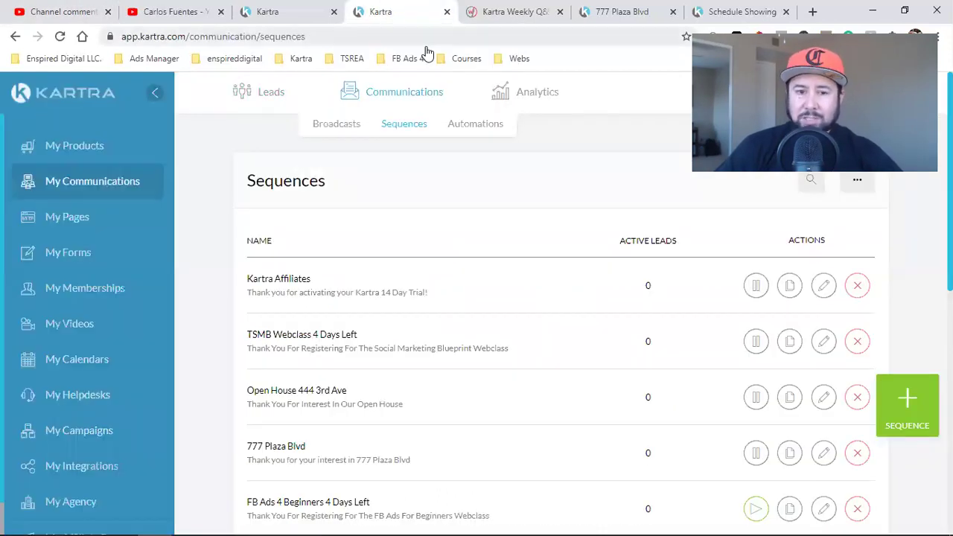
# Add the Listing Funnel form to the Cars campaign's form assets.
pyautogui.click(287, 11)
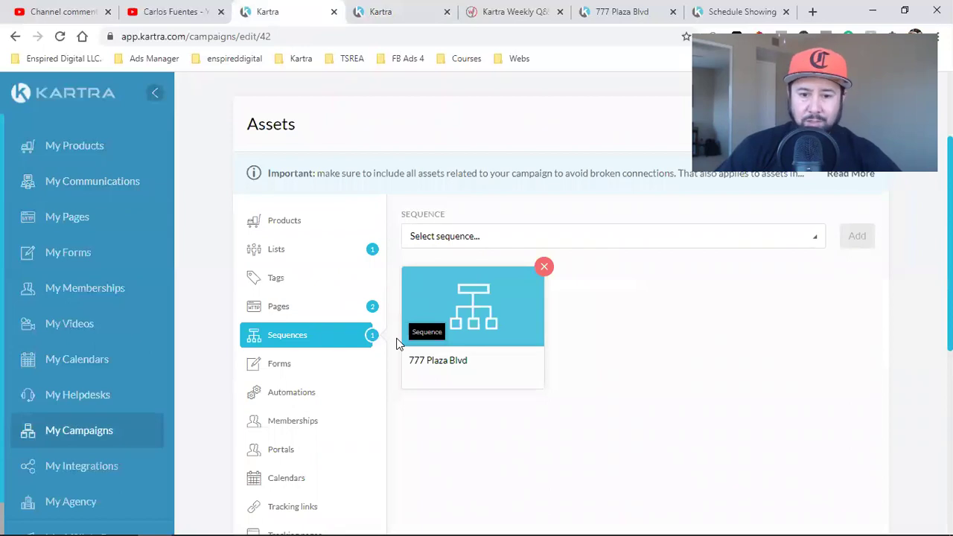
pyautogui.click(304, 367)
pyautogui.click(476, 239)
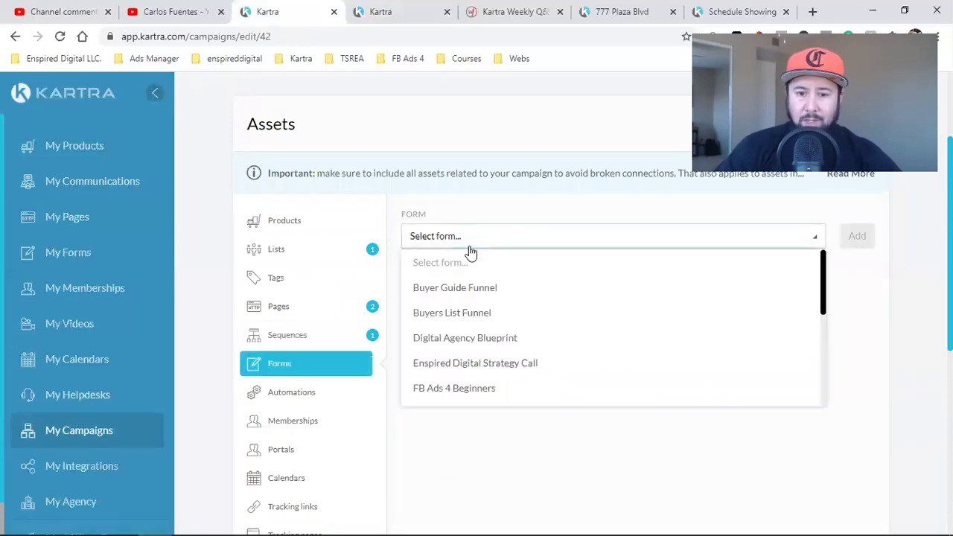
pyautogui.scroll(-1, 469, 322)
pyautogui.scroll(-3, 465, 322)
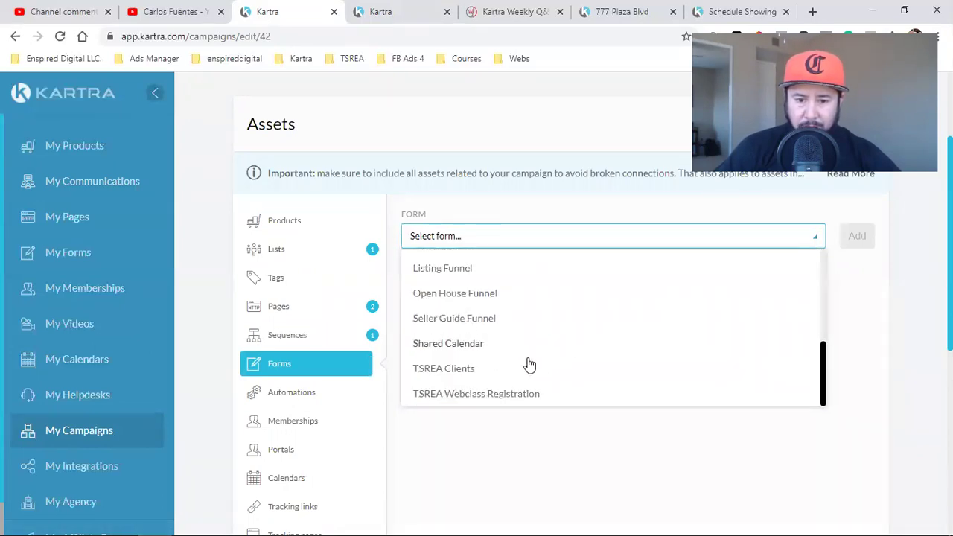
pyautogui.scroll(1, 521, 344)
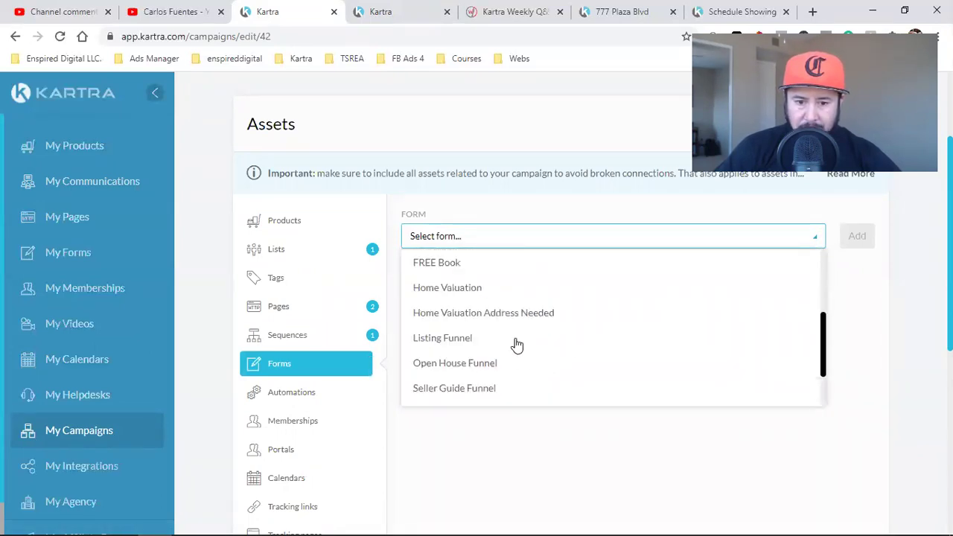
pyautogui.click(466, 342)
pyautogui.click(852, 237)
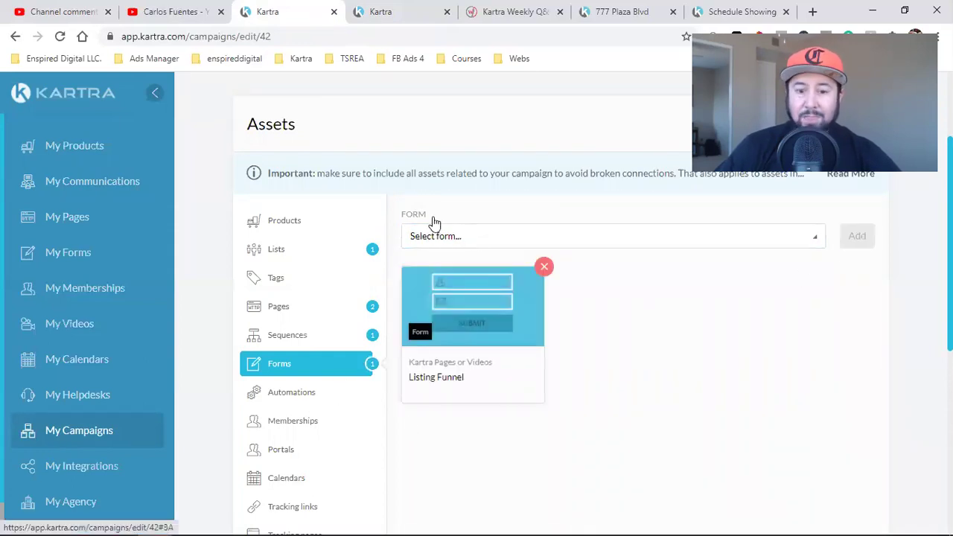
# Open a new browser tab showing the business bookmarks folder.
pyautogui.click(474, 237)
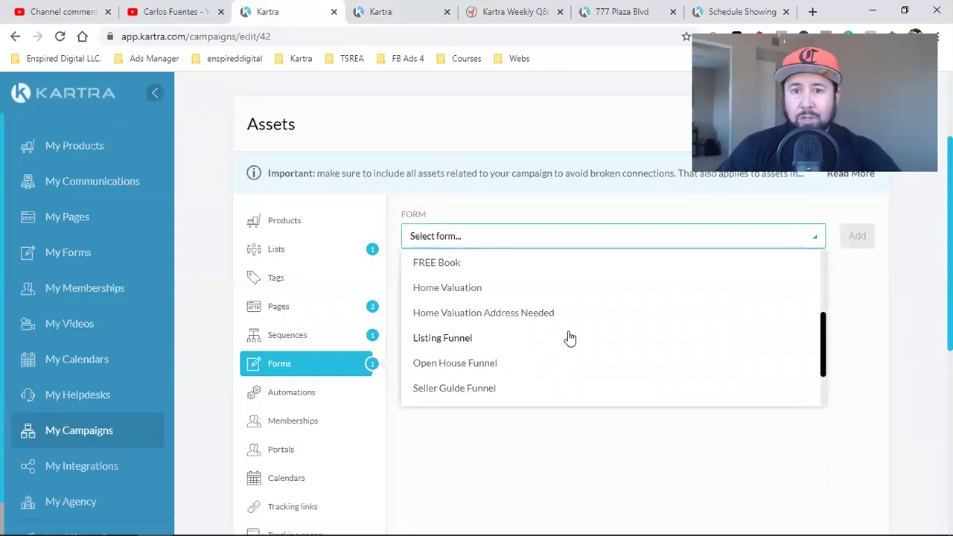
pyautogui.click(810, 9)
pyautogui.click(63, 58)
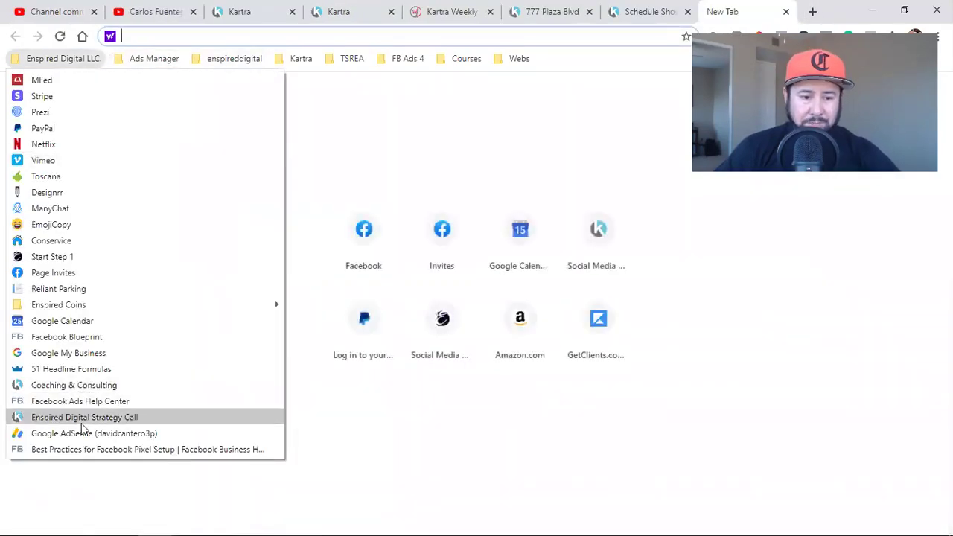
# Preview the Social Media Strategy Call booking, picking the 28 Sep 2020 08:00 am slot.
pyautogui.click(80, 417)
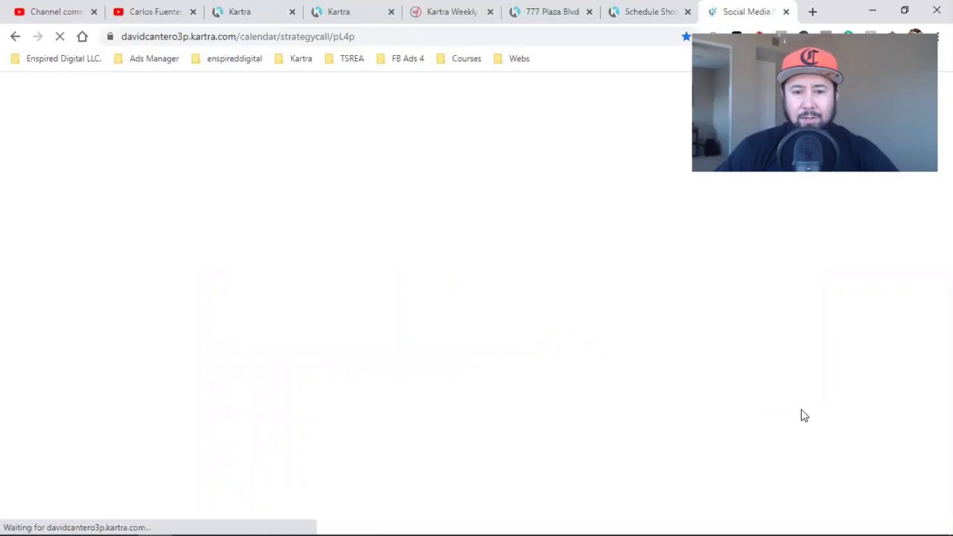
pyautogui.scroll(-3, 822, 415)
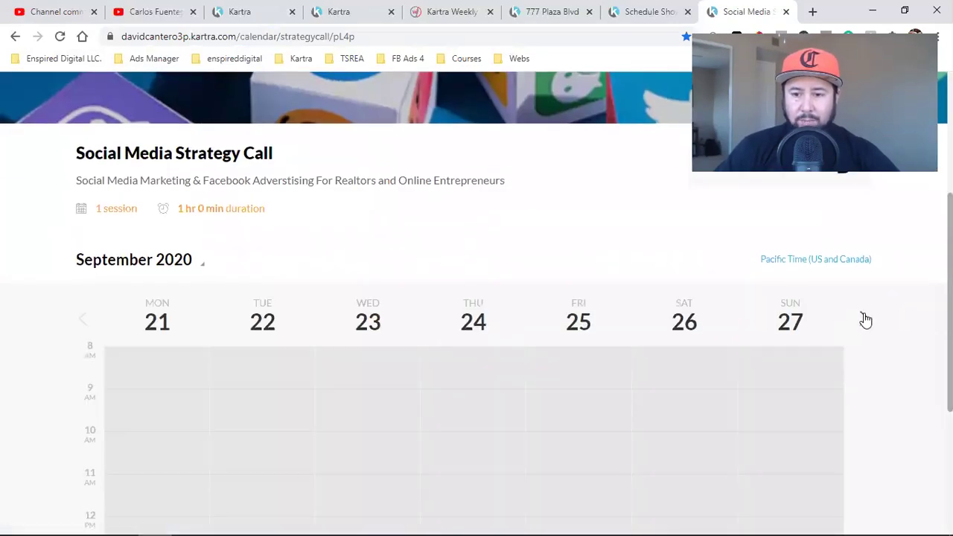
pyautogui.click(863, 319)
pyautogui.scroll(-2, 863, 318)
pyautogui.click(171, 237)
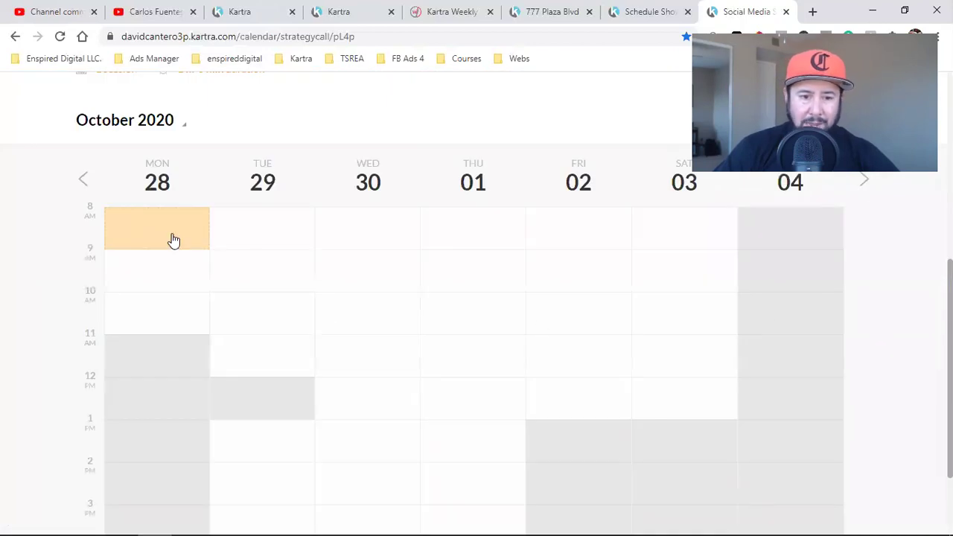
pyautogui.click(385, 230)
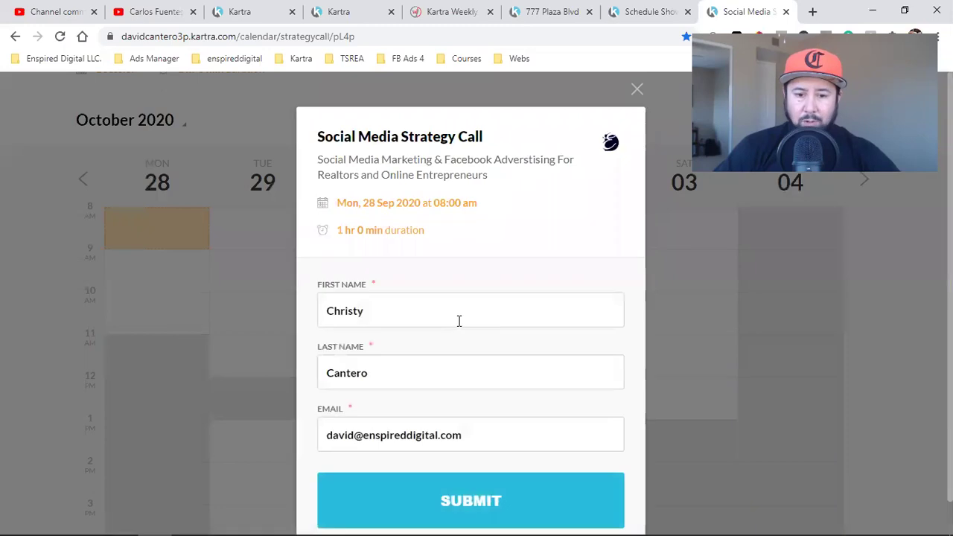
pyautogui.scroll(-1, 459, 318)
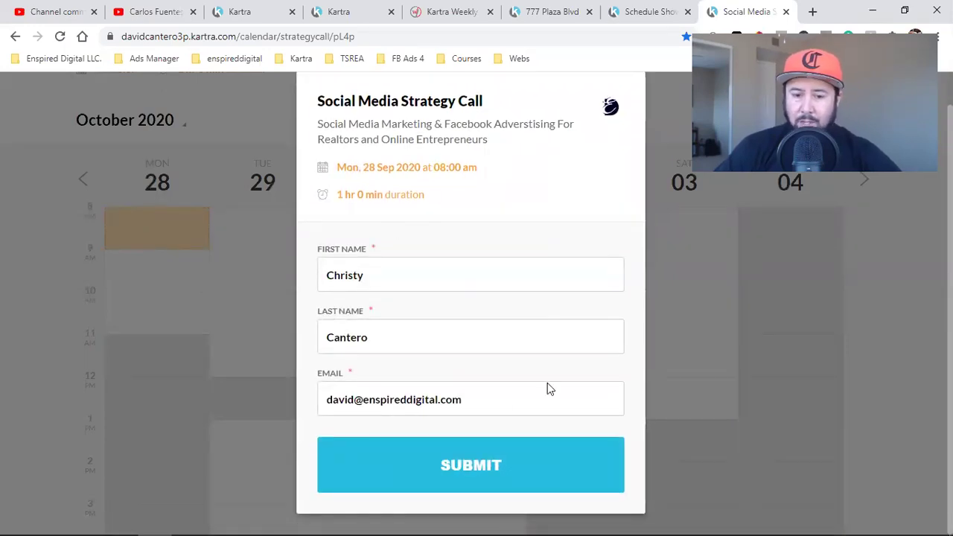
pyautogui.click(263, 9)
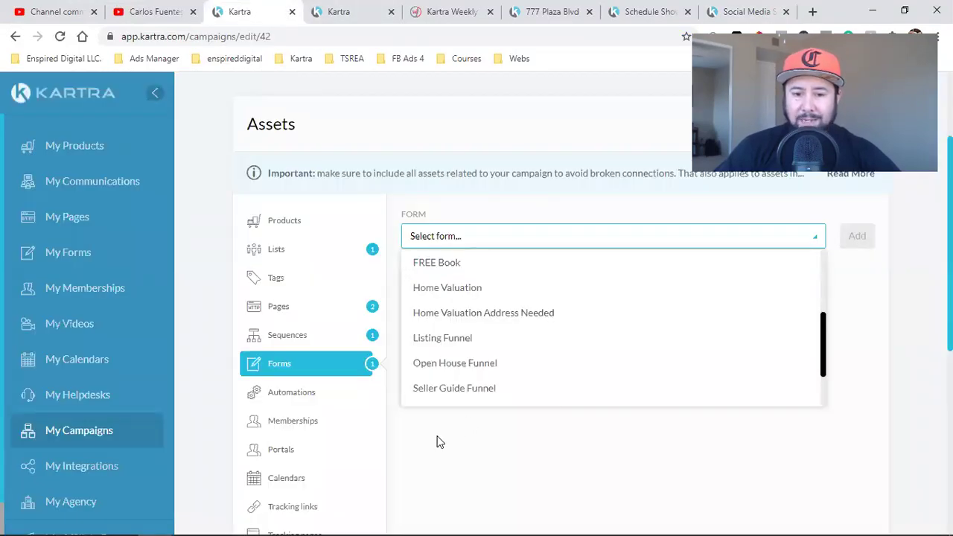
# Add the Shared Calendar form to the campaign's assets.
pyautogui.scroll(-2, 495, 341)
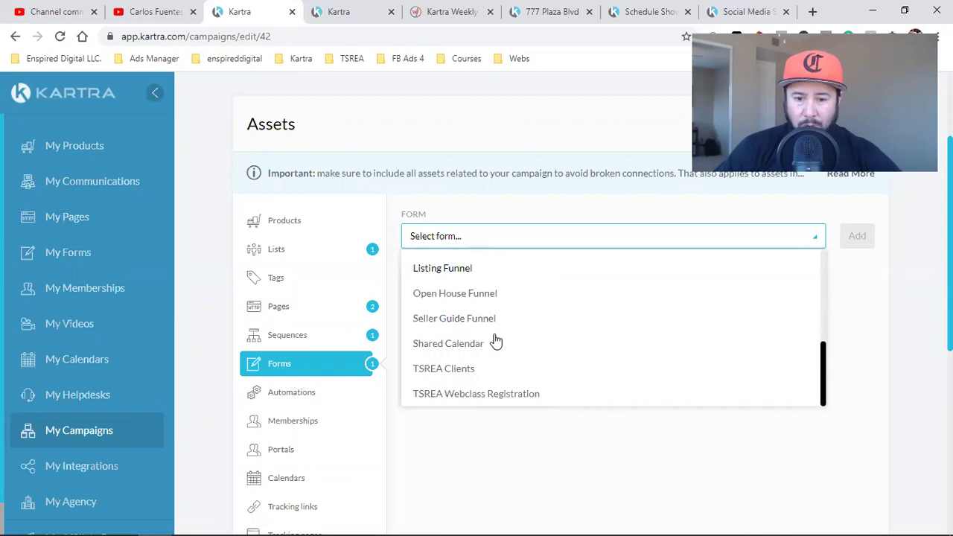
pyautogui.click(441, 350)
pyautogui.click(856, 236)
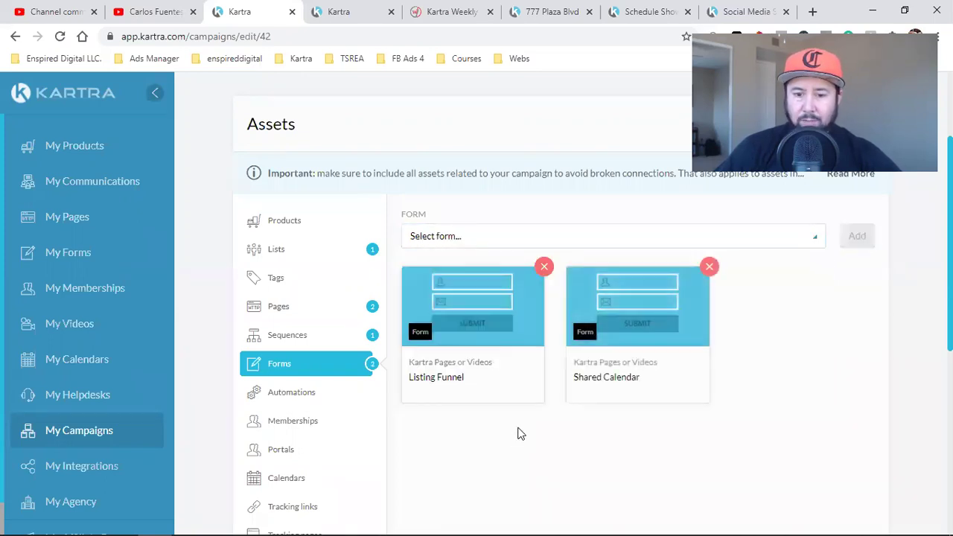
# Pick Shared Calendar from the Calendars list and add it to the campaign assets.
pyautogui.scroll(-1, 525, 432)
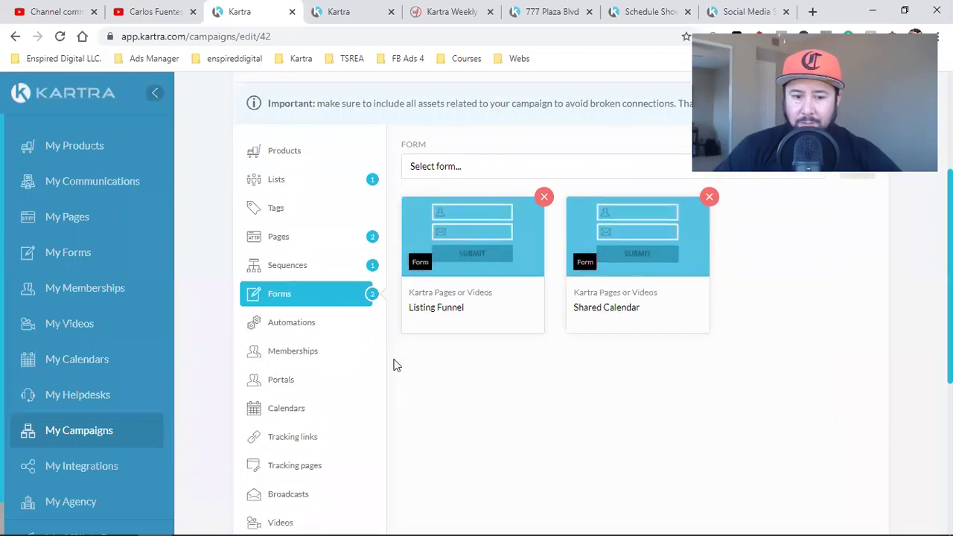
pyautogui.click(286, 412)
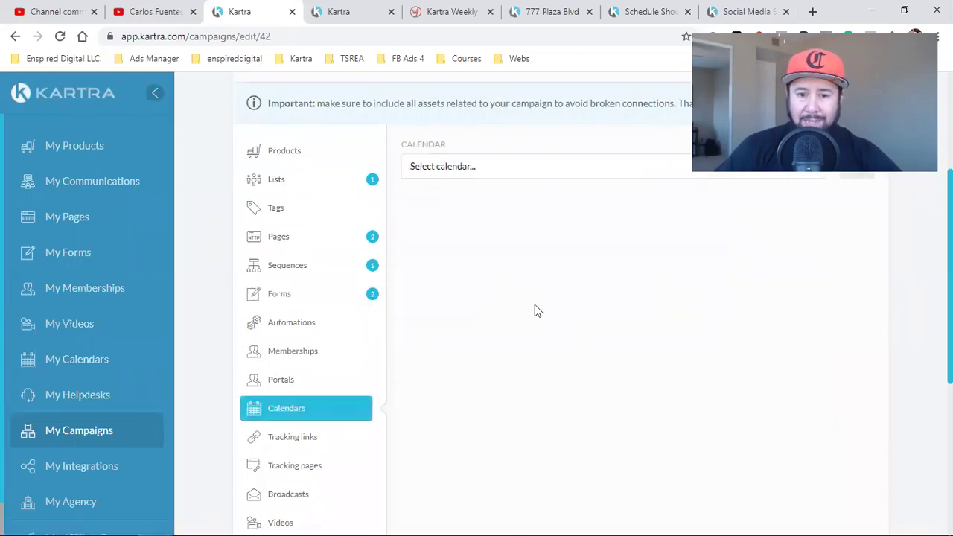
pyautogui.click(496, 167)
pyautogui.click(442, 248)
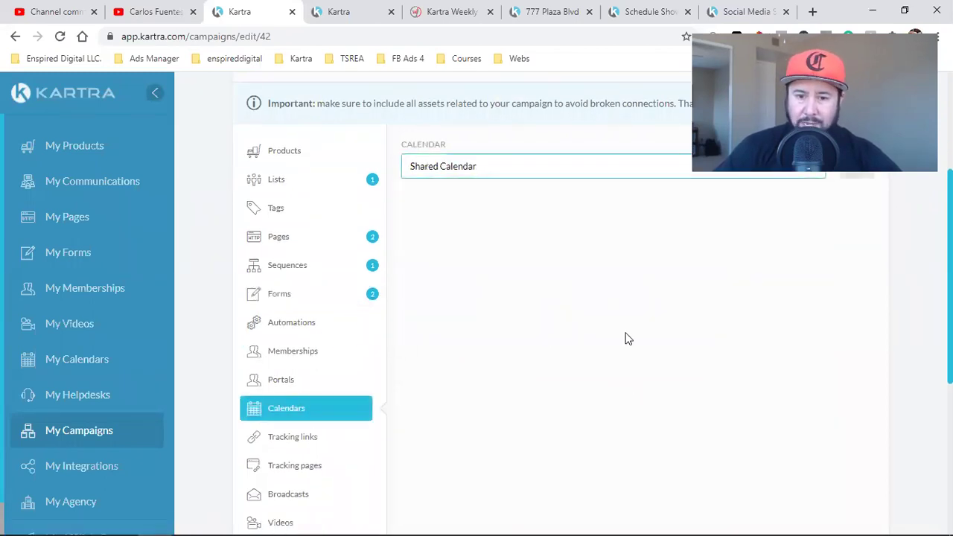
pyautogui.scroll(1, 788, 380)
pyautogui.scroll(1, 788, 380)
pyautogui.click(856, 307)
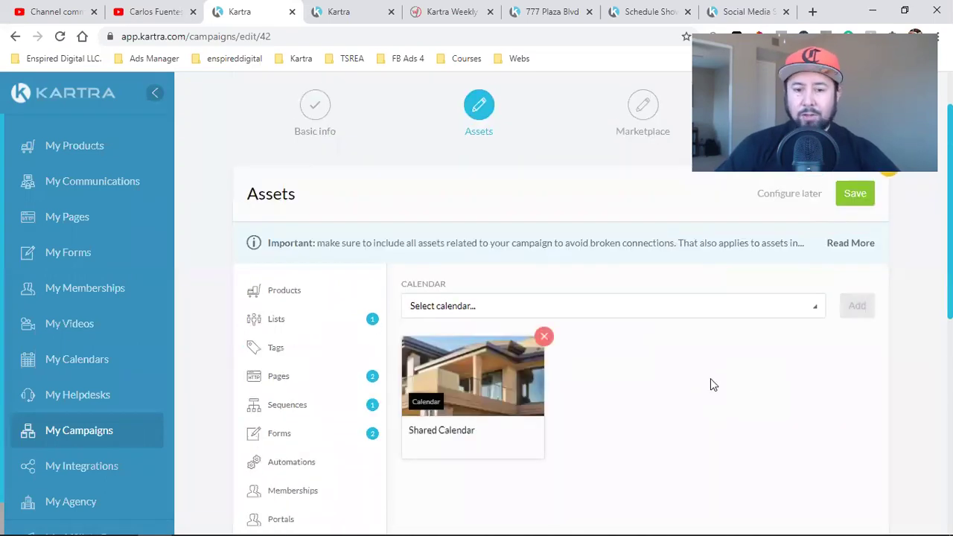
pyautogui.scroll(-2, 711, 385)
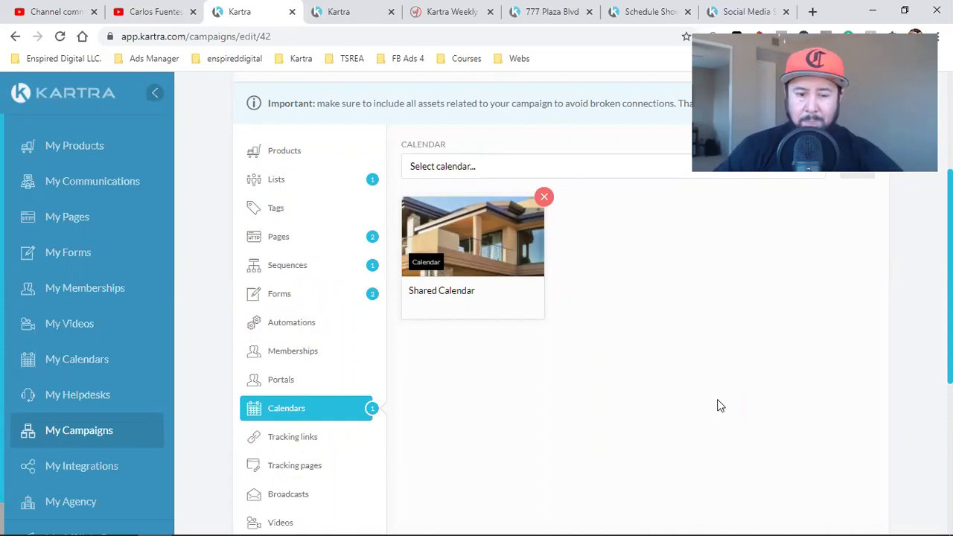
pyautogui.scroll(-3, 720, 405)
pyautogui.scroll(1, 720, 405)
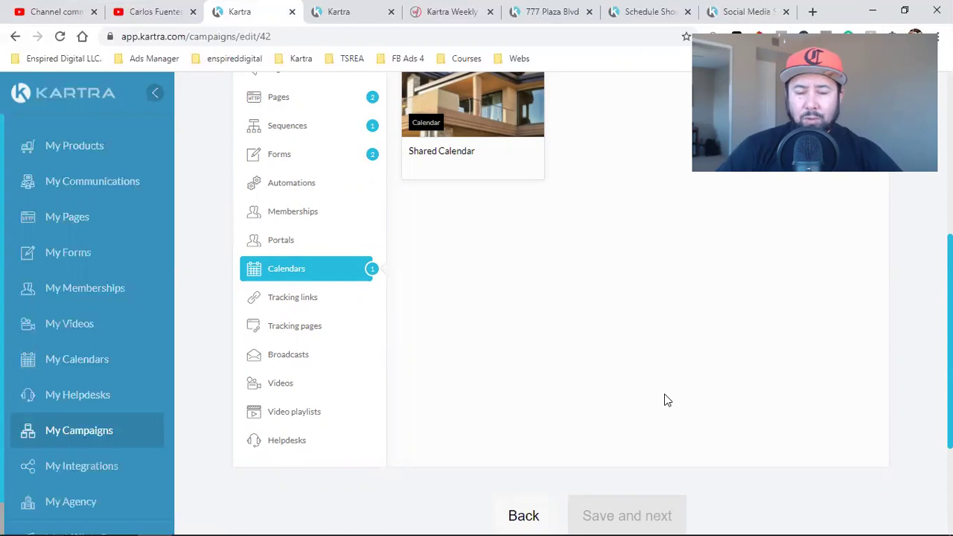
# Review the campaign's list, page and sequence assets.
pyautogui.scroll(3, 666, 400)
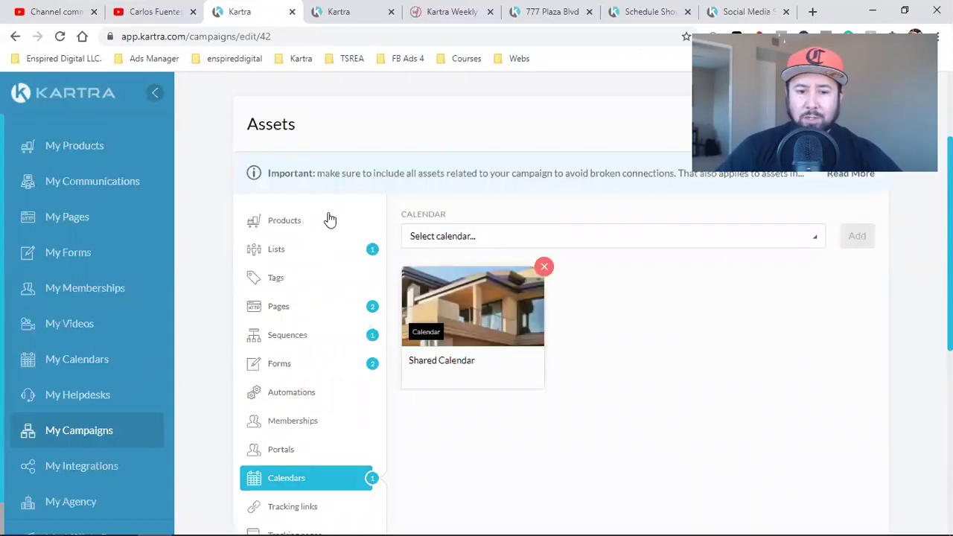
pyautogui.click(304, 253)
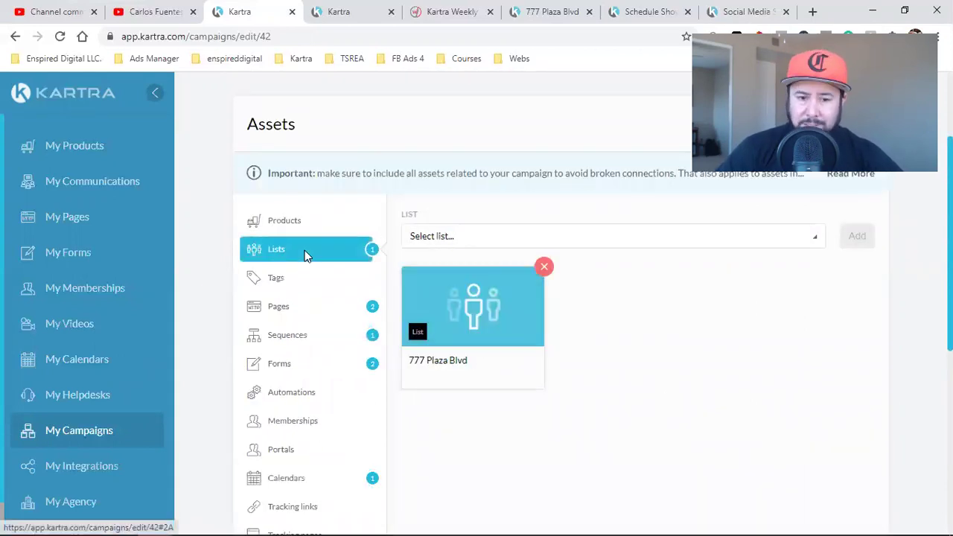
pyautogui.click(301, 307)
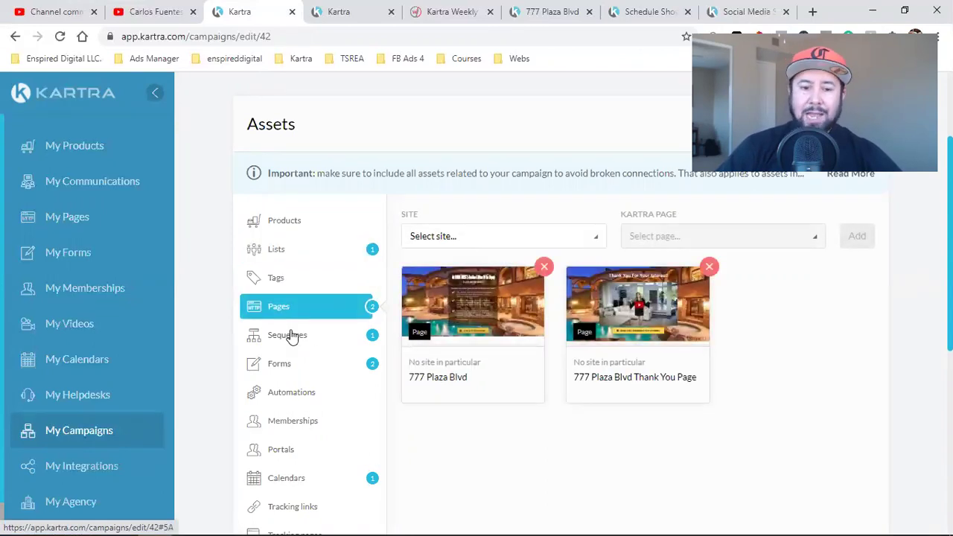
pyautogui.click(318, 335)
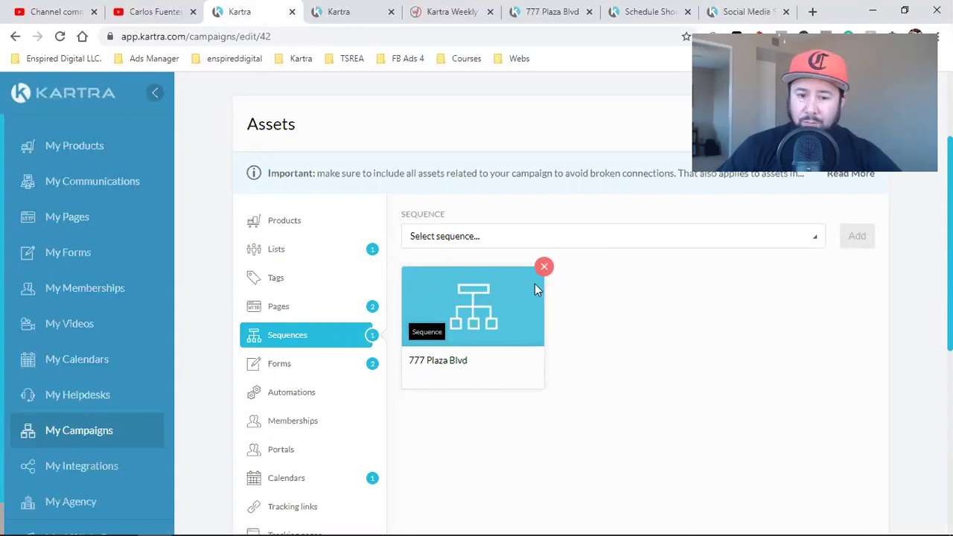
# Check the form assets' Listing Funnel form, then switch to the 777 Plaza Blvd page.
pyautogui.scroll(-1, 338, 302)
pyautogui.click(312, 298)
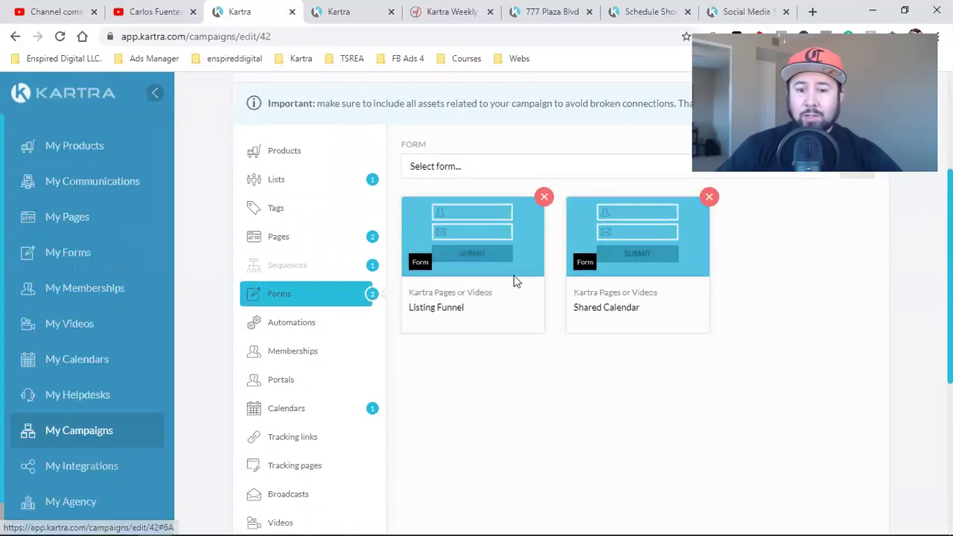
pyautogui.tripleClick(429, 310)
pyautogui.click(525, 12)
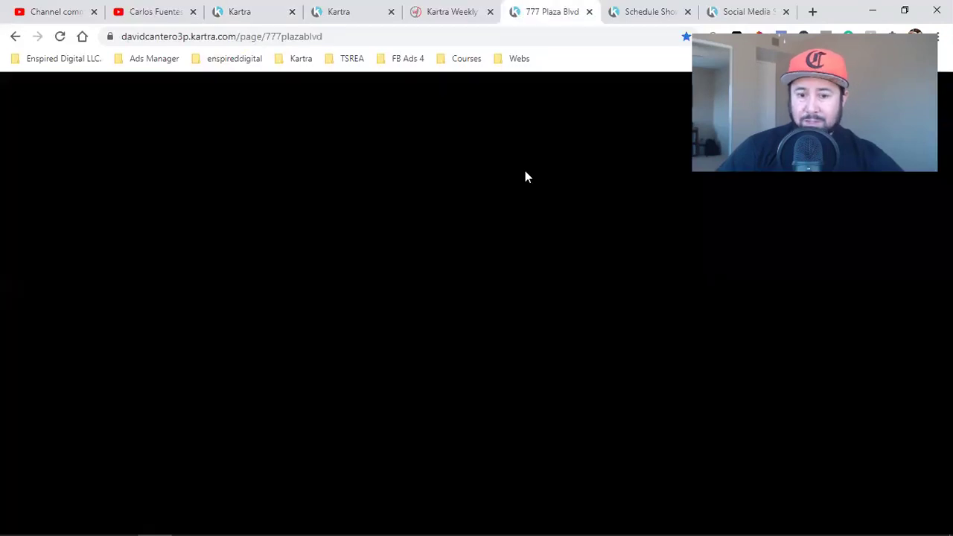
# Dismiss the landing page popup, test the 'View All 17 Photos Now!' opt-in form, then return to Kartra.
pyautogui.click(818, 309)
pyautogui.scroll(5, 808, 344)
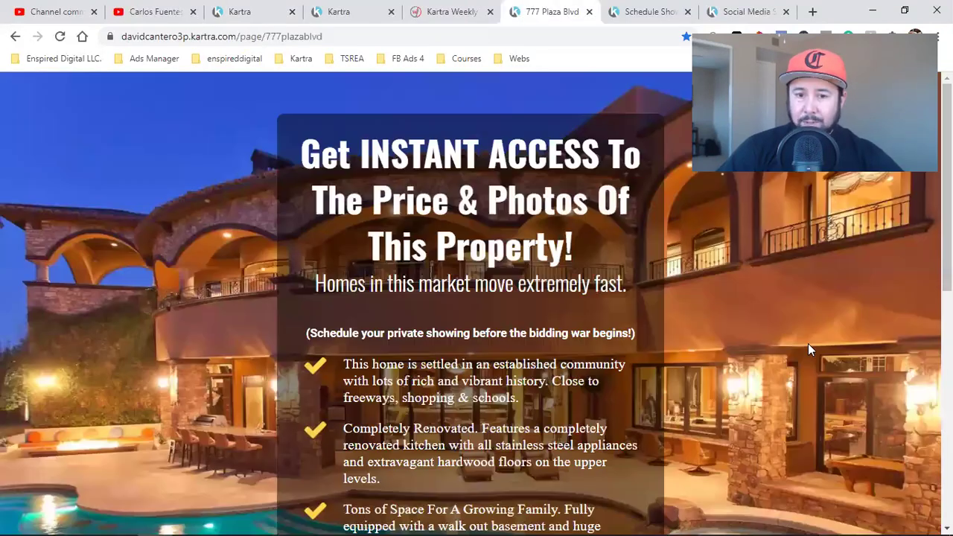
pyautogui.scroll(-3, 529, 400)
pyautogui.click(422, 456)
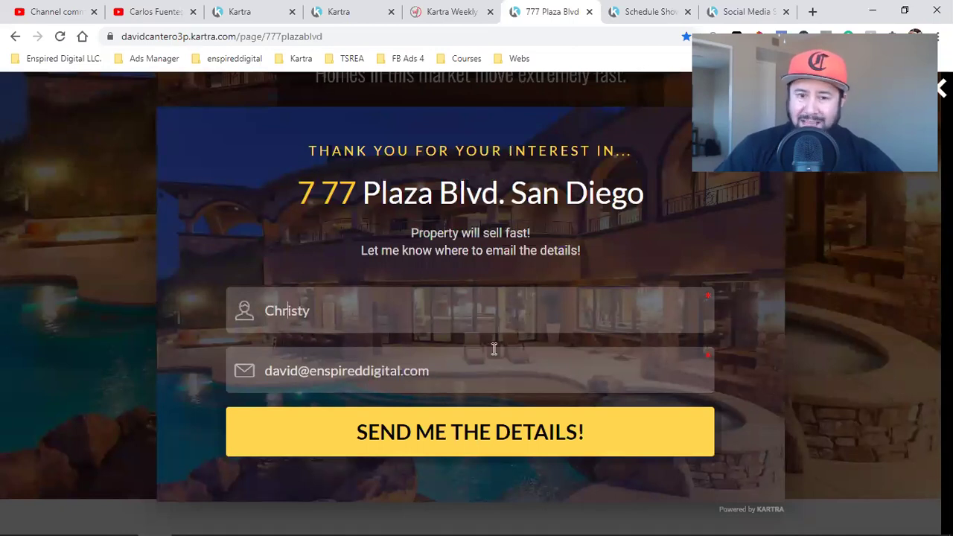
pyautogui.click(246, 11)
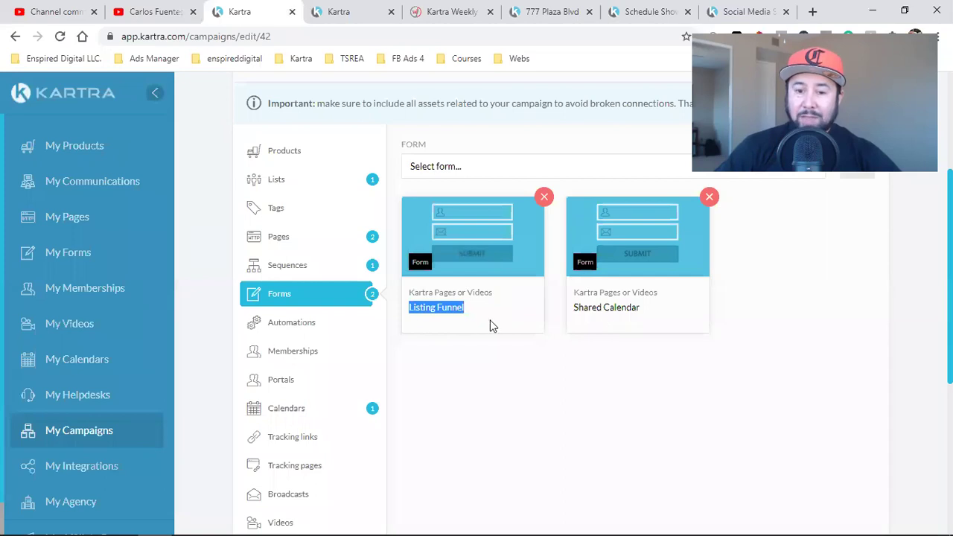
# Confirm Shared Calendar is among the calendar assets and save the campaign assets.
pyautogui.doubleClick(604, 308)
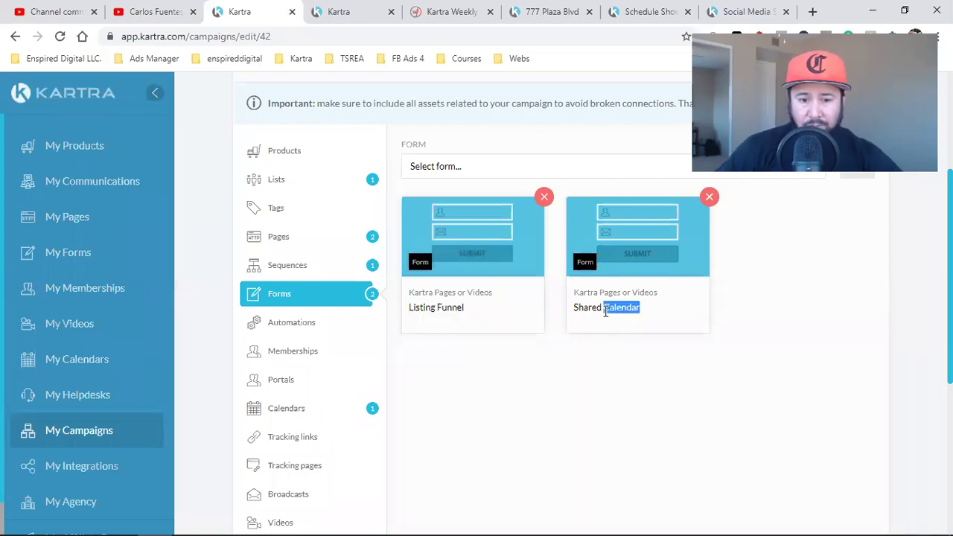
pyautogui.click(255, 426)
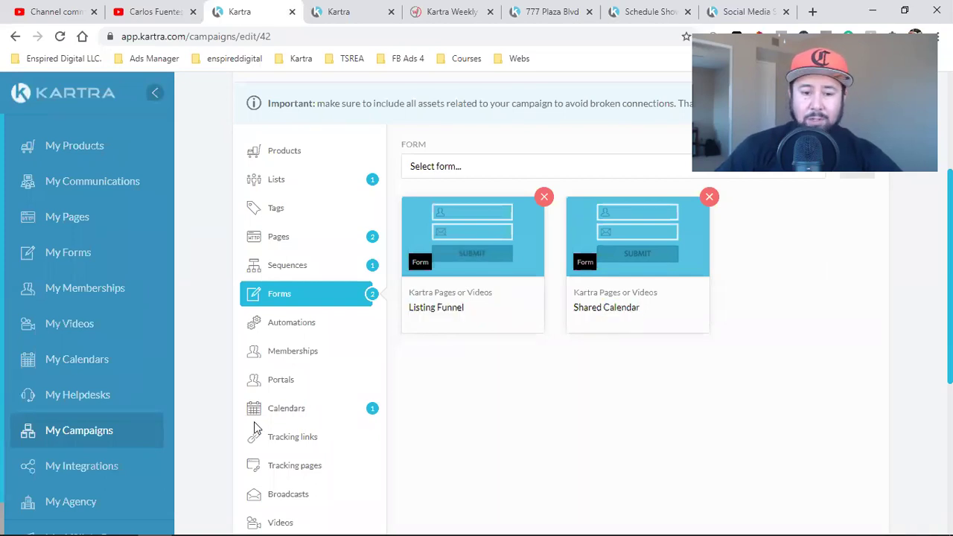
pyautogui.click(302, 412)
pyautogui.scroll(-2, 602, 405)
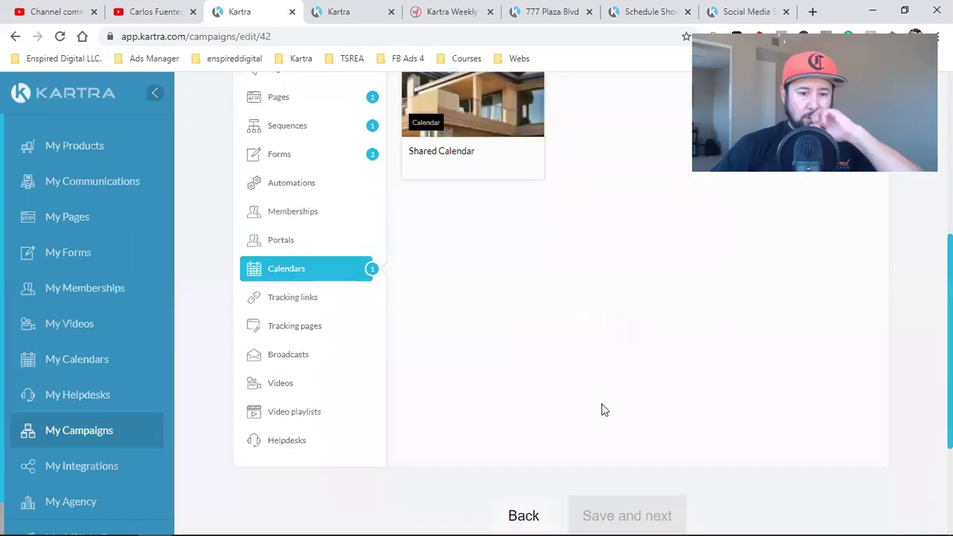
pyautogui.scroll(4, 602, 404)
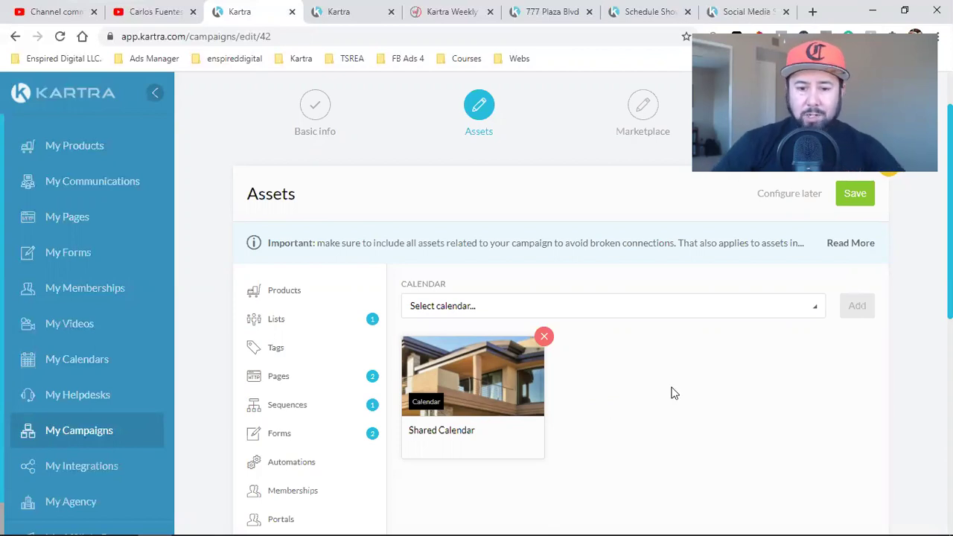
pyautogui.scroll(-3, 588, 402)
pyautogui.scroll(-1, 282, 358)
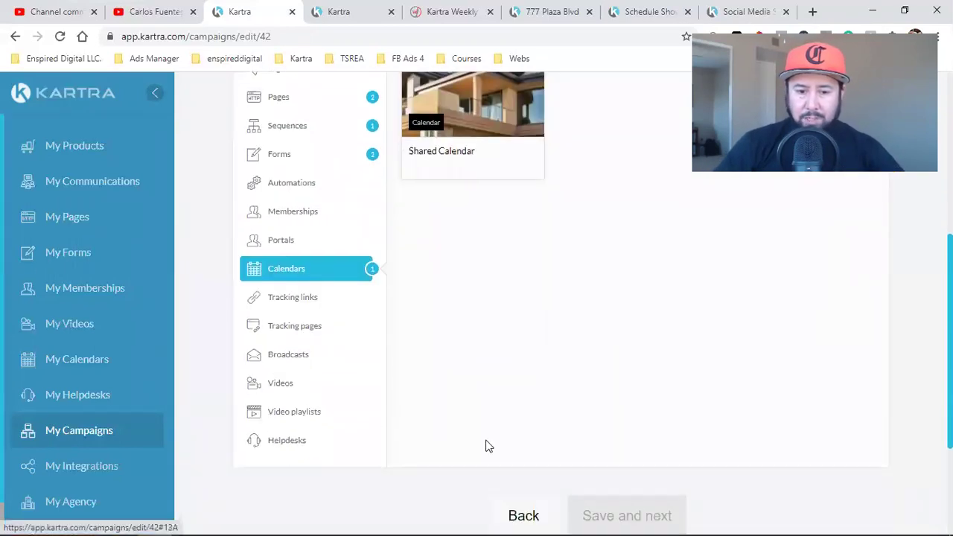
pyautogui.scroll(5, 751, 389)
pyautogui.click(851, 262)
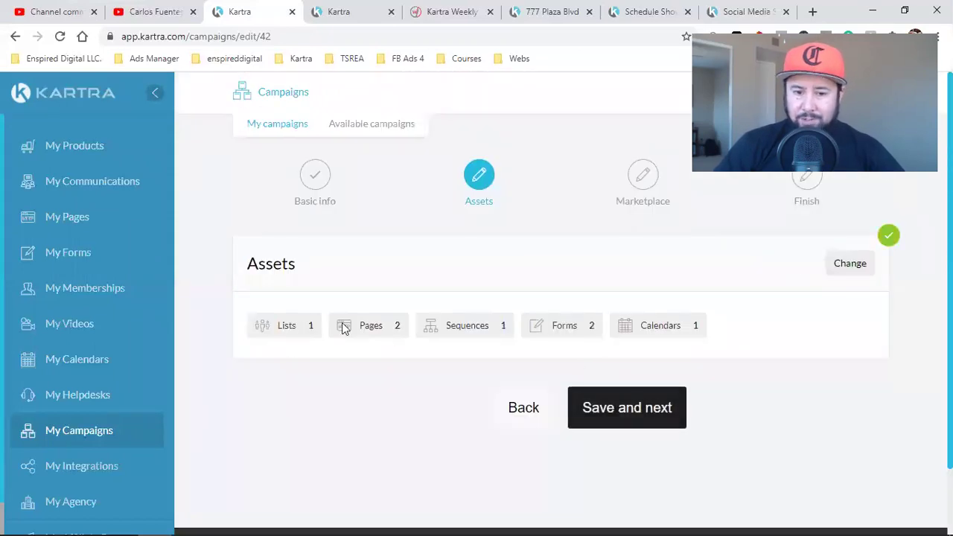
# Review the saved lists, pages and forms summary and advance to the Marketplace step.
pyautogui.doubleClick(287, 324)
pyautogui.doubleClick(370, 325)
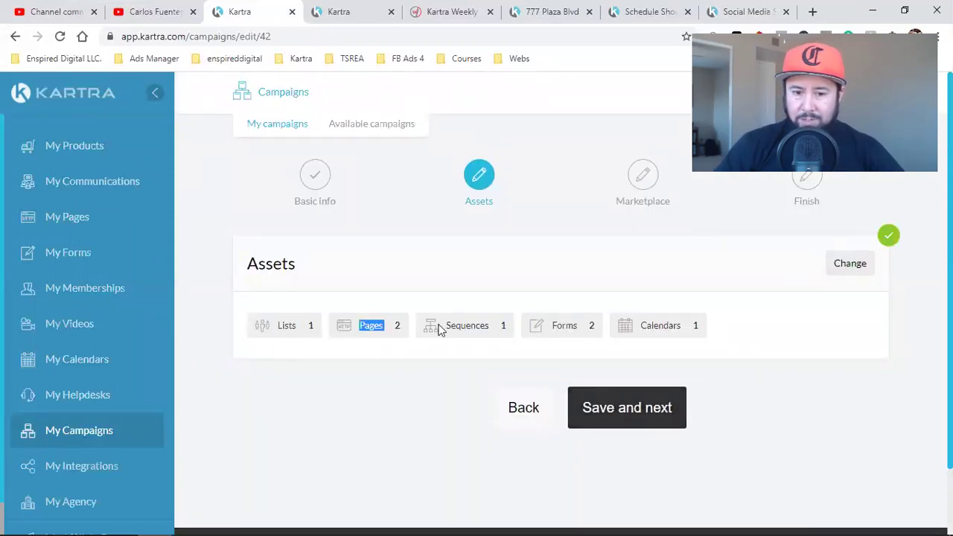
pyautogui.doubleClick(562, 324)
pyautogui.click(642, 409)
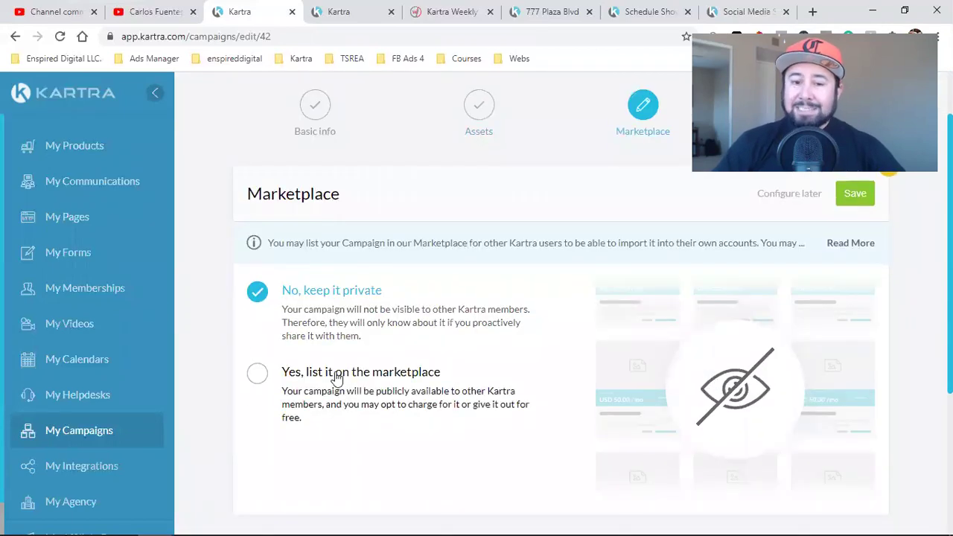
# Keep the campaign private, open My Affiliate Promos in a new tab, and return to the Sequences tab.
pyautogui.scroll(-1, 104, 432)
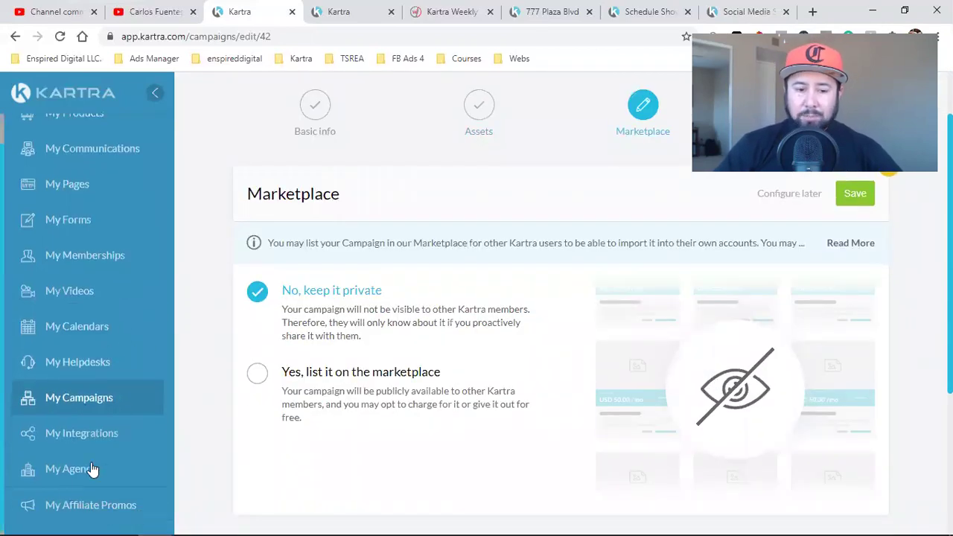
pyautogui.rightClick(67, 504)
pyautogui.click(148, 366)
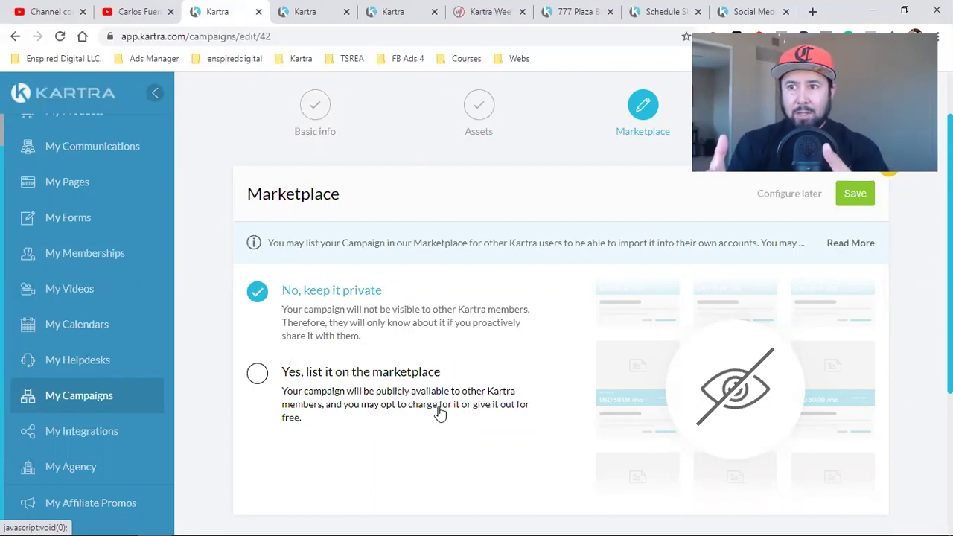
pyautogui.click(413, 10)
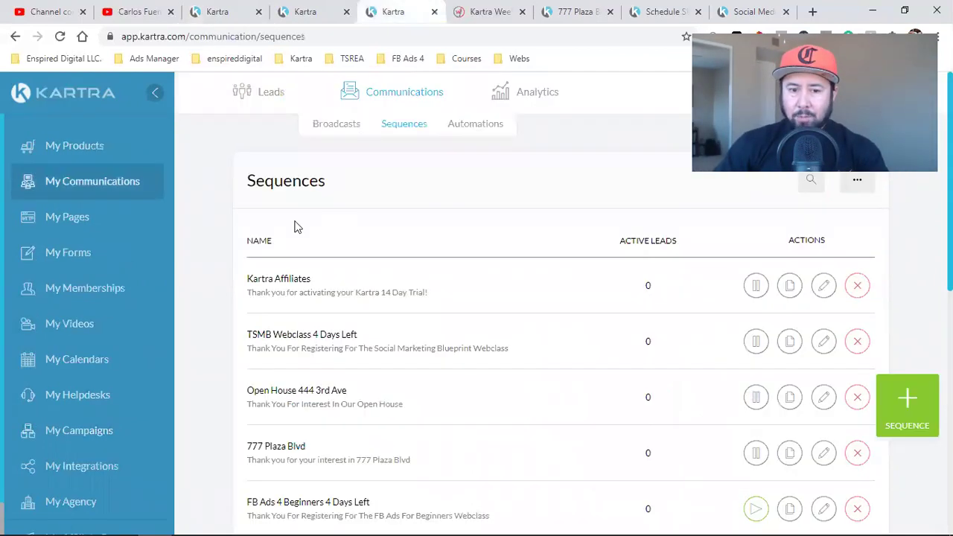
# Open the Kartra marketplace from the affiliate products tab and browse its listings.
pyautogui.click(321, 6)
pyautogui.click(276, 107)
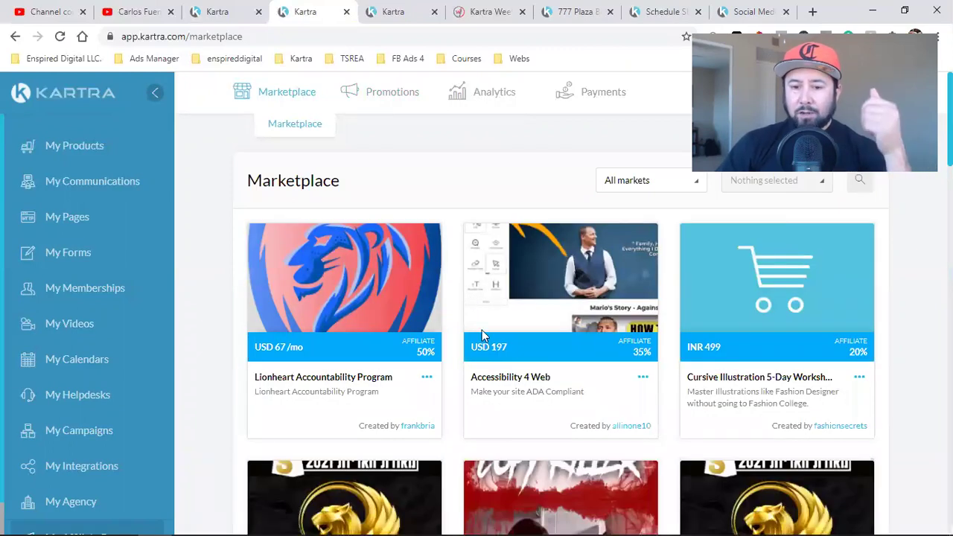
pyautogui.scroll(-5, 501, 347)
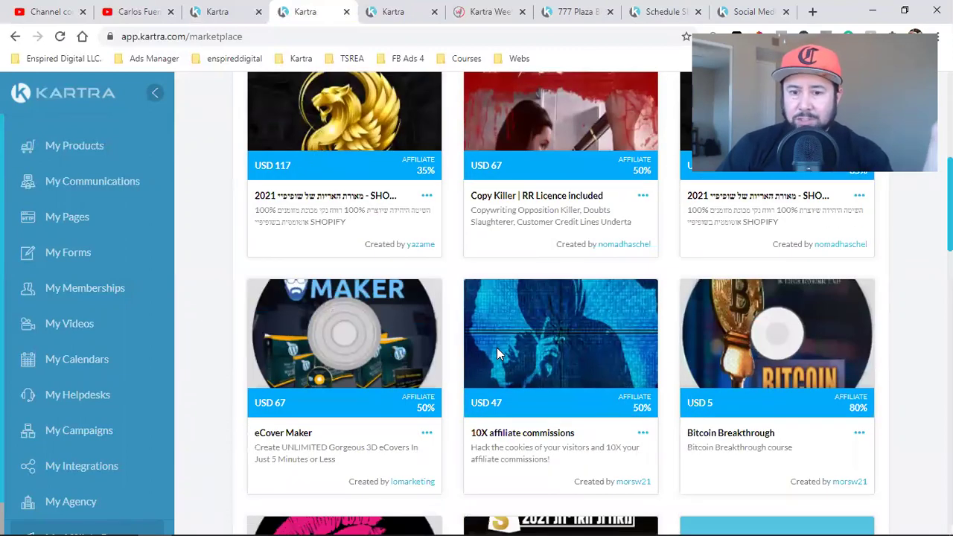
pyautogui.scroll(-3, 496, 353)
pyautogui.scroll(-3, 488, 361)
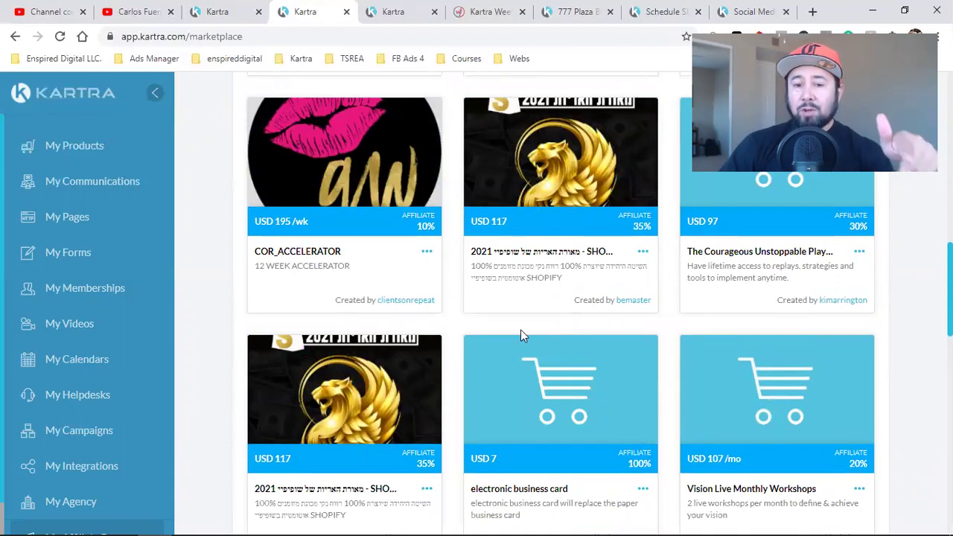
pyautogui.scroll(-3, 521, 332)
pyautogui.scroll(9, 525, 333)
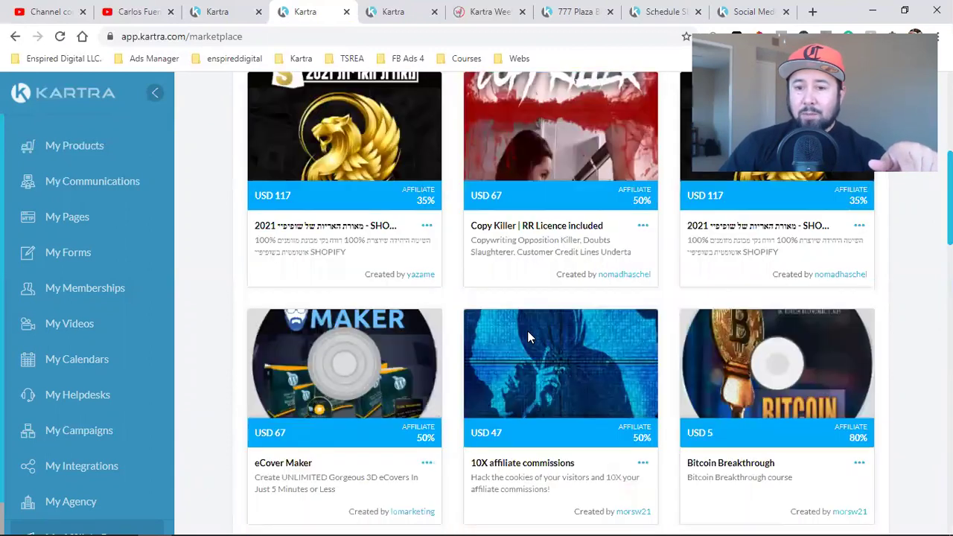
pyautogui.scroll(5, 528, 339)
# Filter to Health, Beauty and Fitness, look at The BulletProof Keto Diet, then return to the campaign wizard.
pyautogui.click(634, 182)
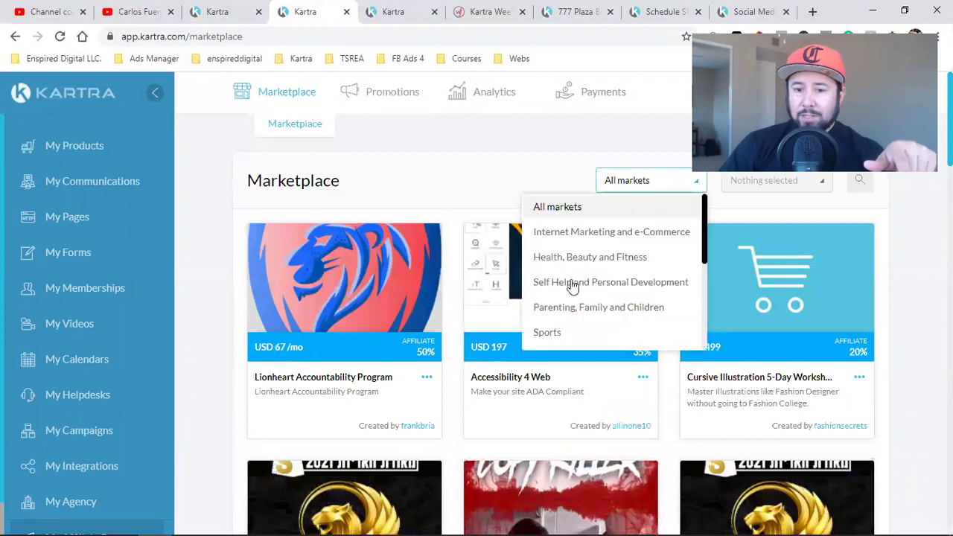
pyautogui.click(574, 257)
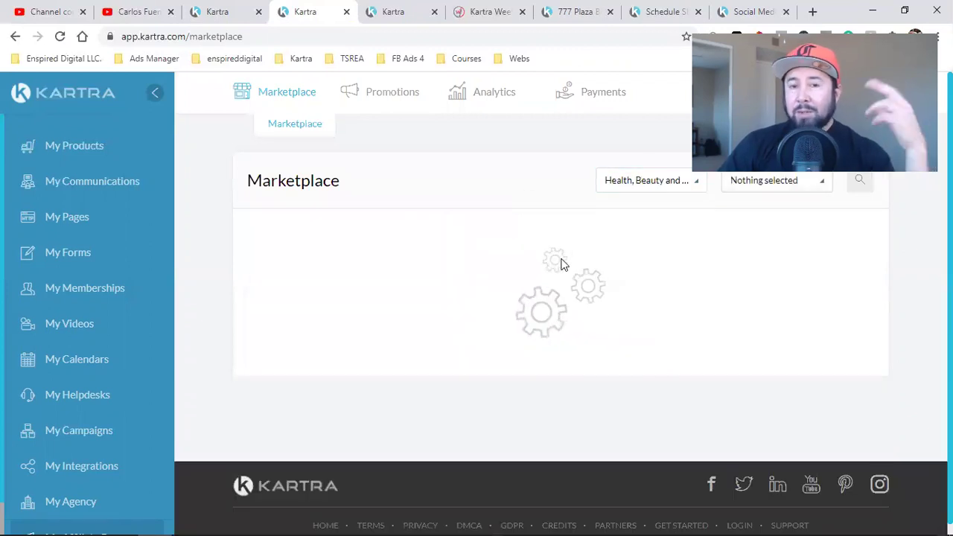
pyautogui.scroll(-1, 562, 264)
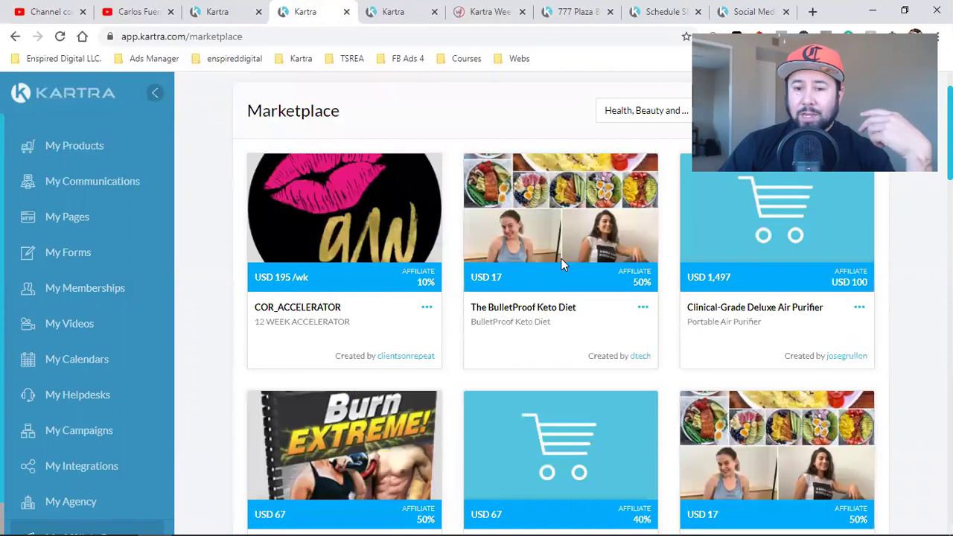
pyautogui.tripleClick(495, 305)
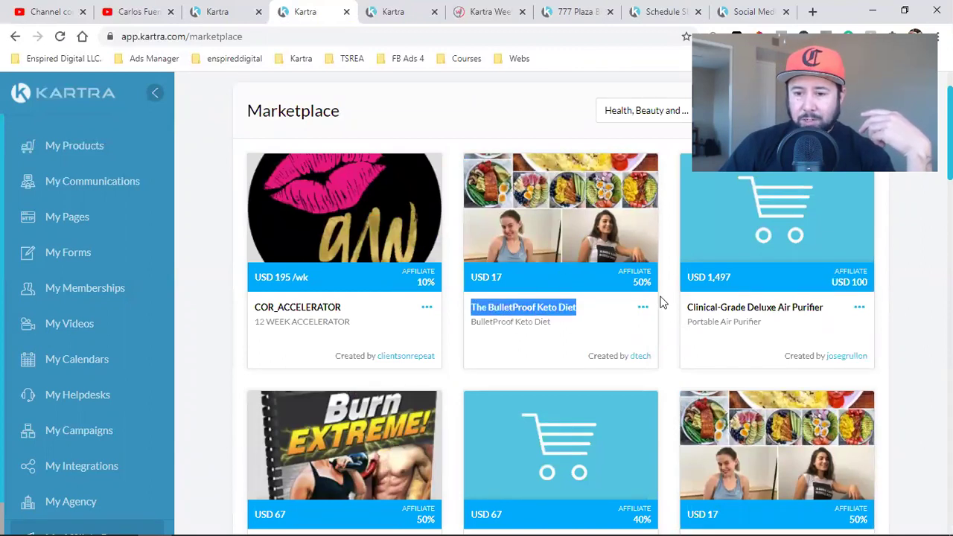
pyautogui.scroll(-3, 661, 302)
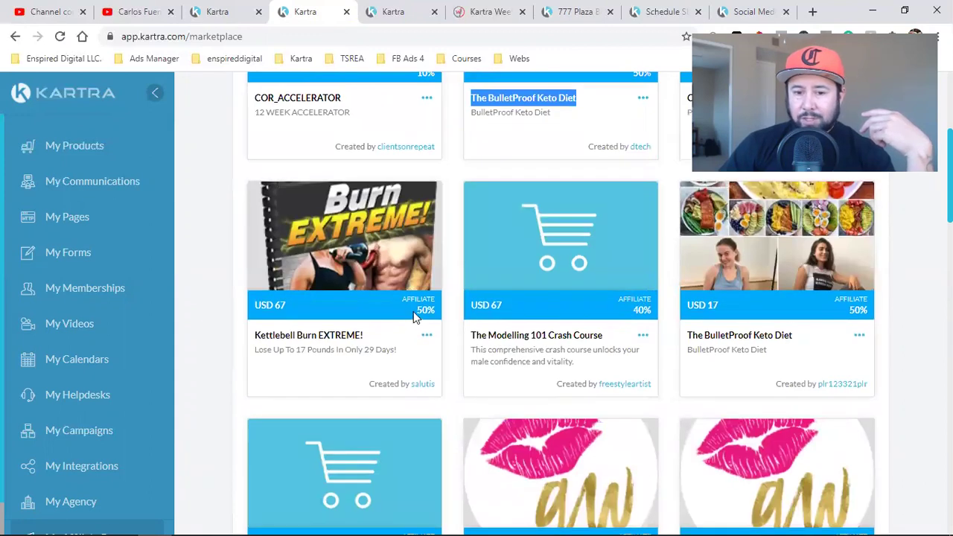
pyautogui.click(417, 312)
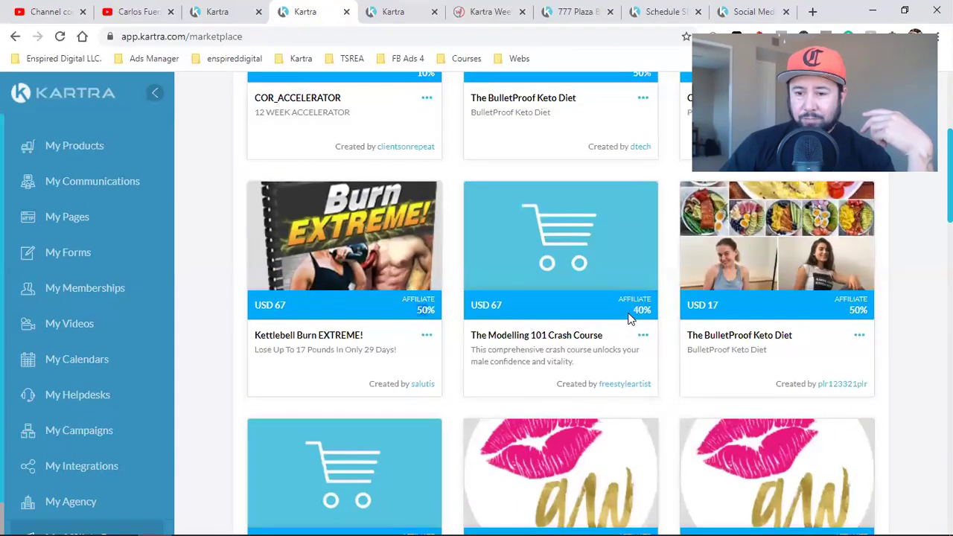
pyautogui.scroll(-4, 629, 319)
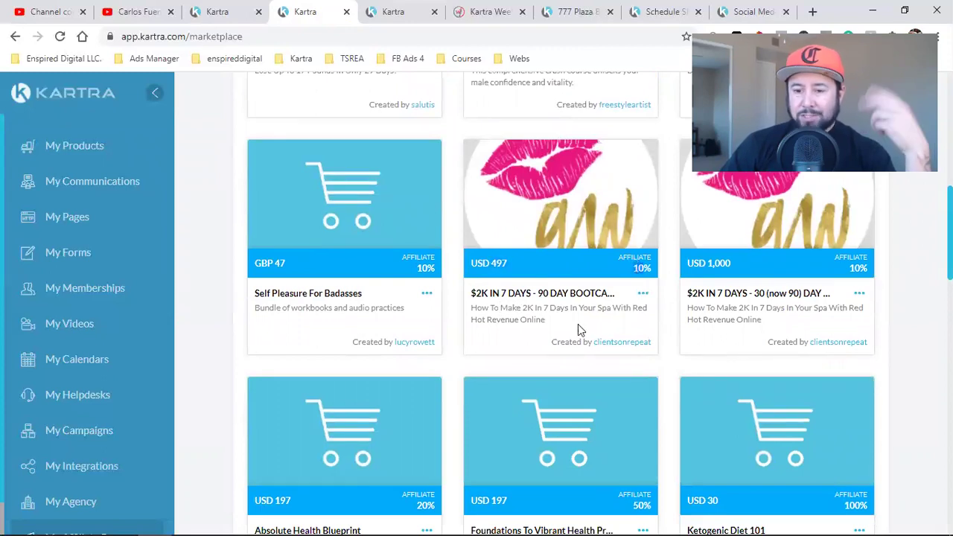
pyautogui.scroll(-6, 589, 343)
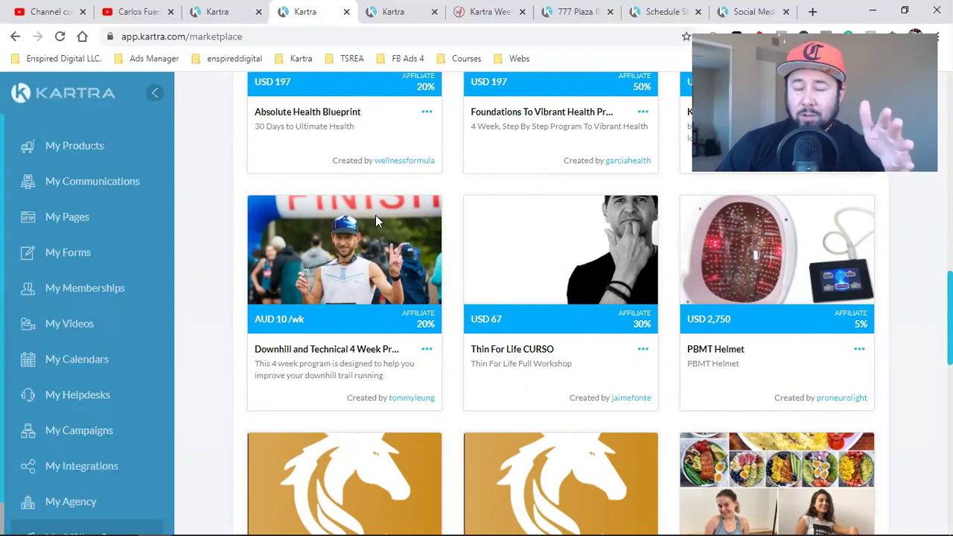
pyautogui.scroll(3, 401, 344)
pyautogui.hotkey('ctrl', 'shift', 'Tab')
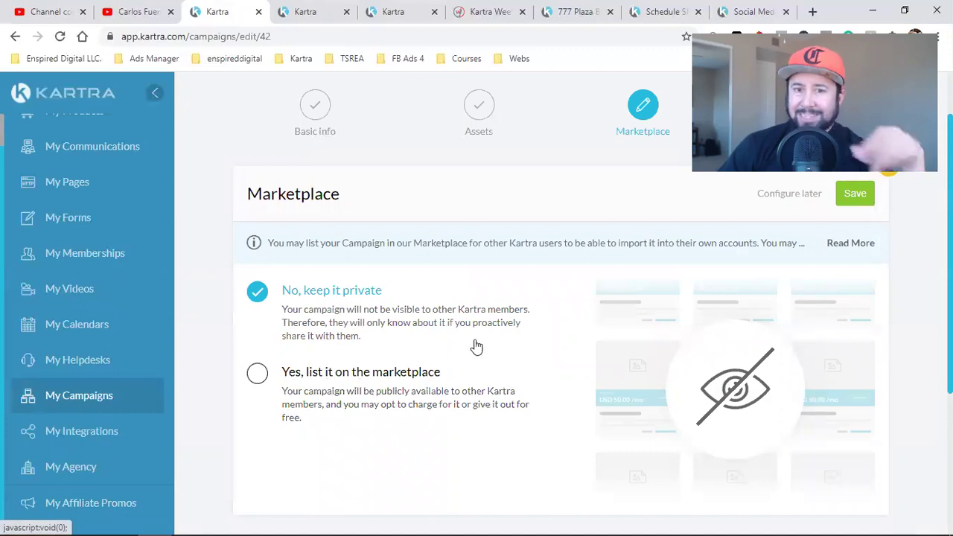
# Save the keep-private marketplace choice and finish creating the campaign.
pyautogui.click(854, 194)
pyautogui.click(618, 346)
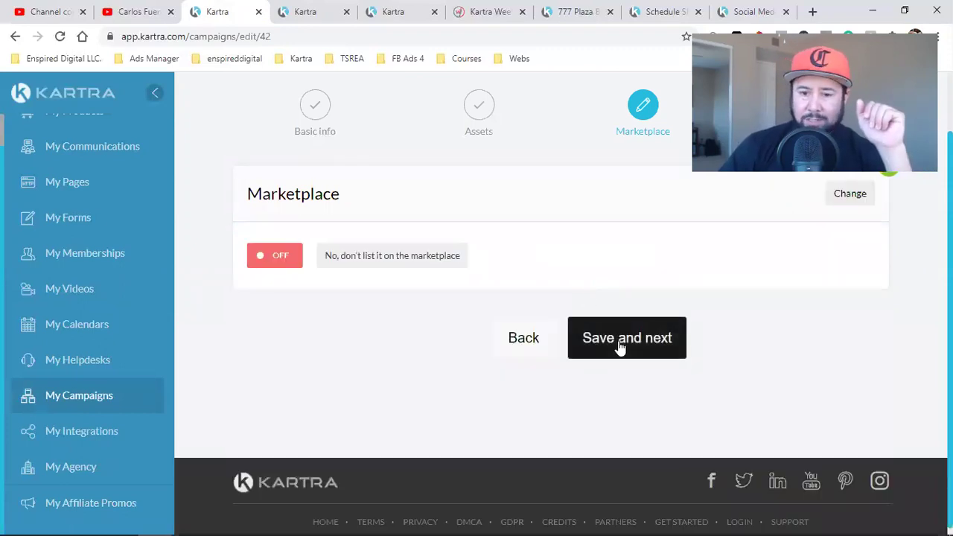
pyautogui.click(81, 409)
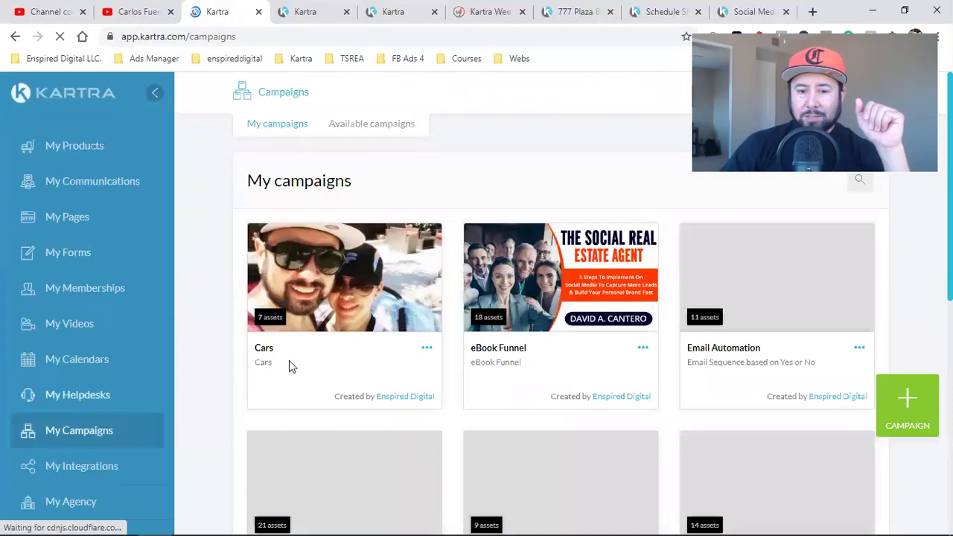
# Edit the Cars campaign, renaming it Listing Funnel 2 with description Listing Funnel.
pyautogui.click(427, 348)
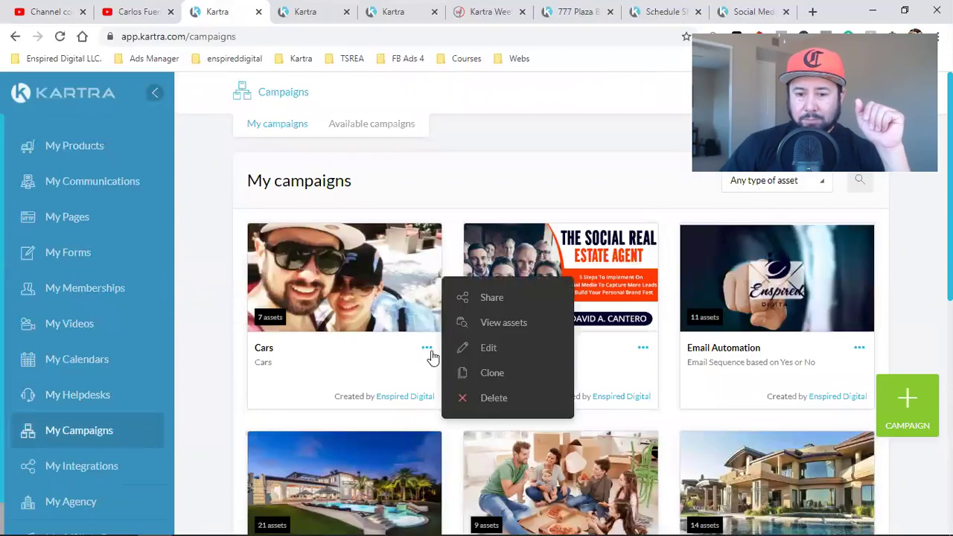
pyautogui.click(491, 350)
pyautogui.doubleClick(451, 208)
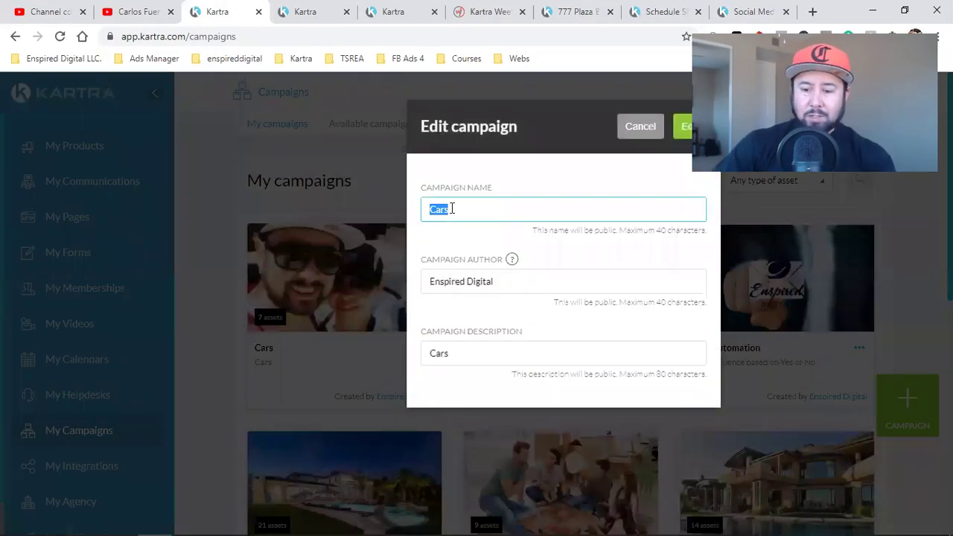
pyautogui.write('Lis')
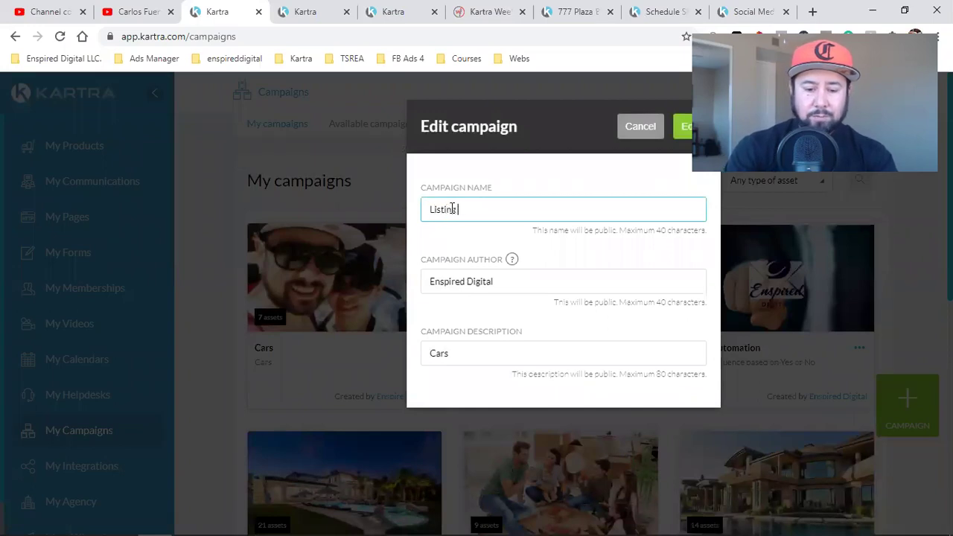
pyautogui.write('ting Funnel')
pyautogui.click(466, 362)
pyautogui.doubleClick(466, 362)
pyautogui.write('Listing')
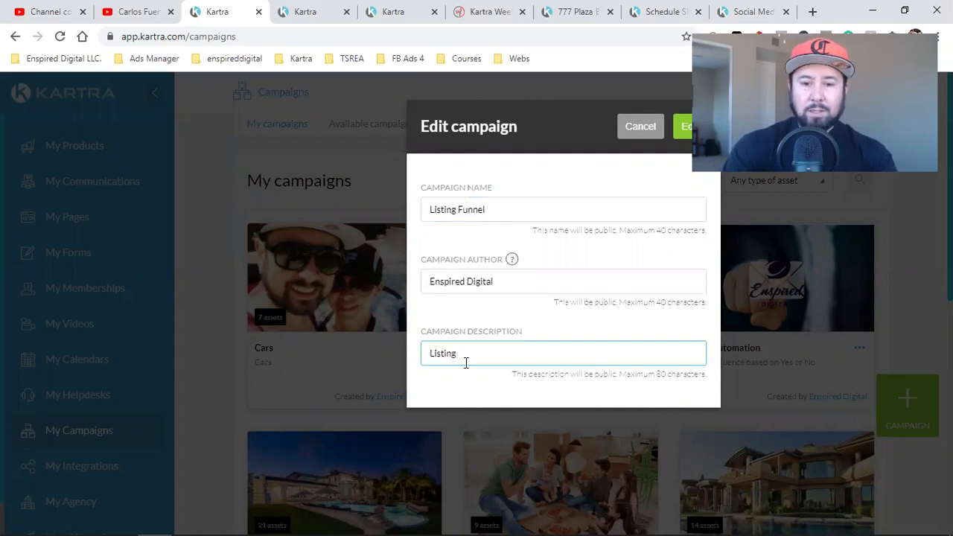
pyautogui.write(' Funnel')
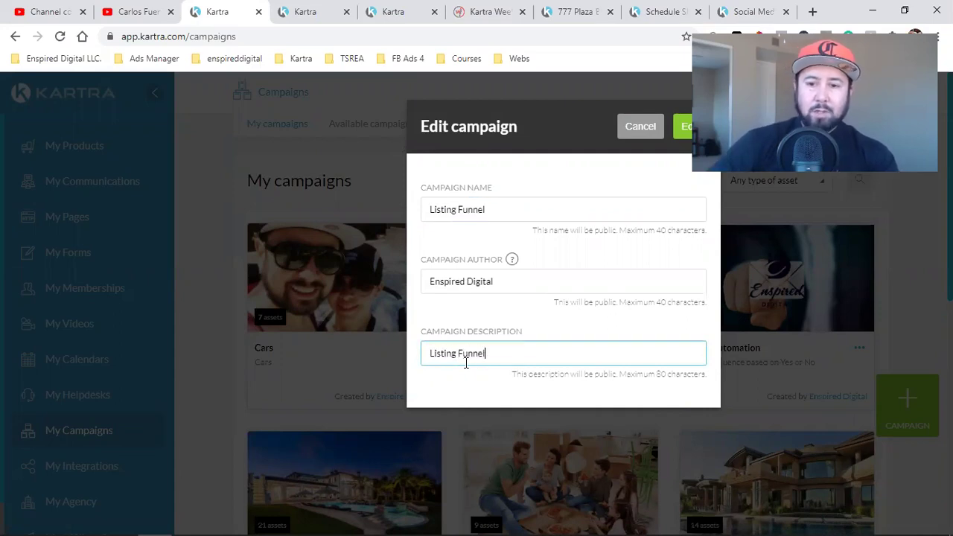
pyautogui.click(656, 189)
pyautogui.click(505, 201)
pyautogui.click(522, 354)
# Save Listing Funnel 2's details and step through Basic info, Assets and private Marketplace to finish.
pyautogui.click(683, 128)
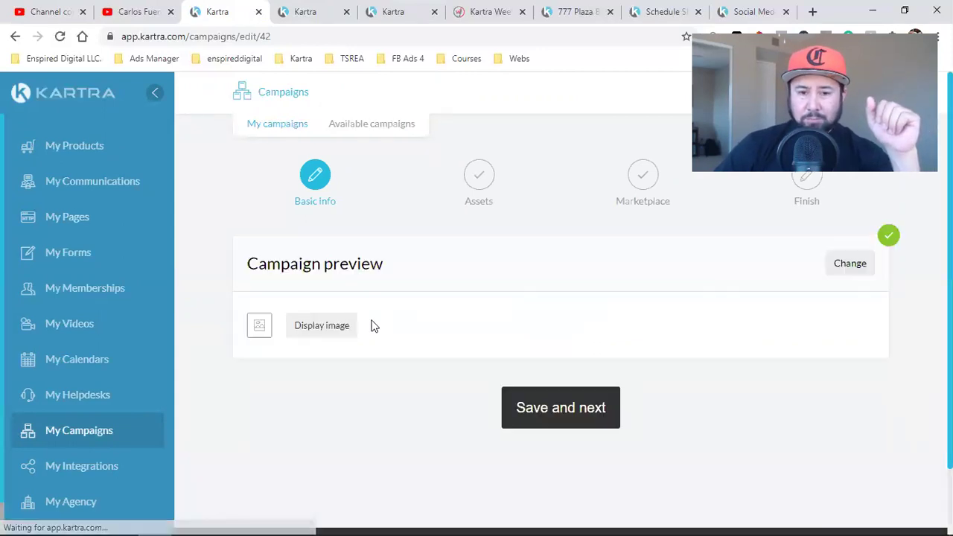
pyautogui.click(540, 415)
pyautogui.click(594, 414)
pyautogui.scroll(-1, 596, 415)
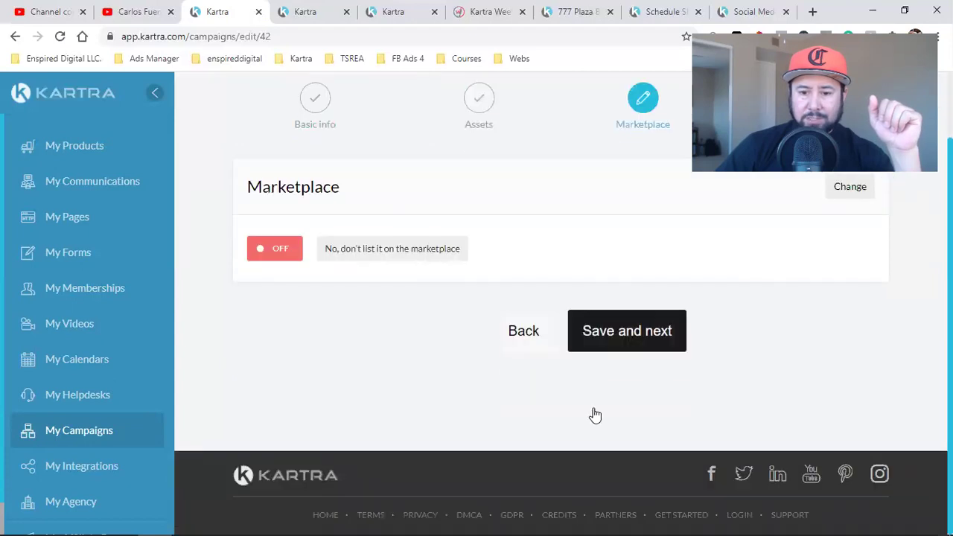
pyautogui.click(599, 332)
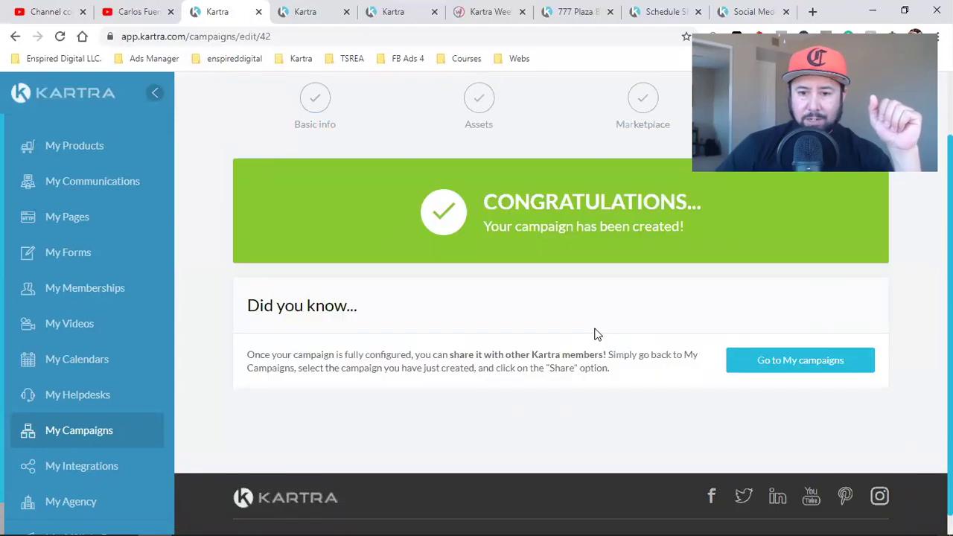
pyautogui.click(80, 434)
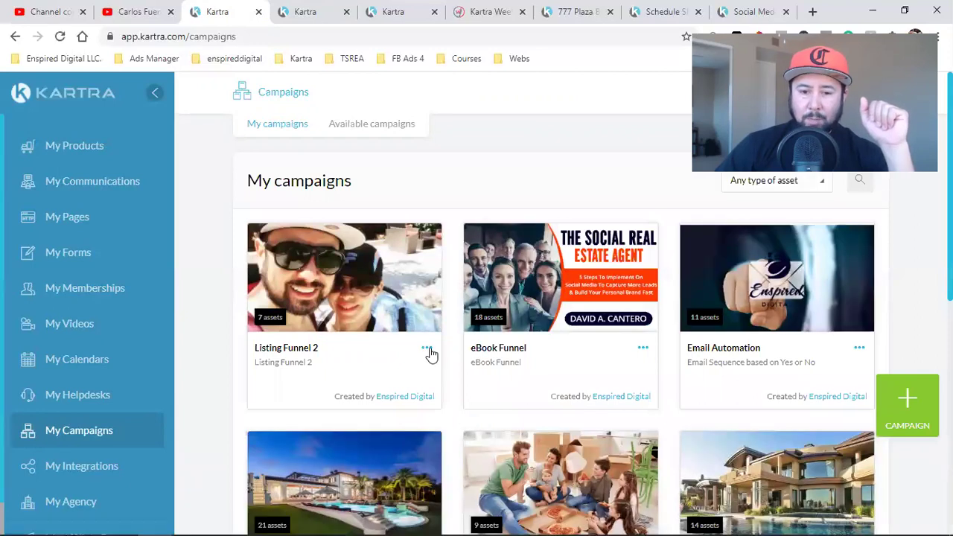
# Start sharing Listing Funnel 2, accept the terms, and choose Generate a share code.
pyautogui.click(428, 350)
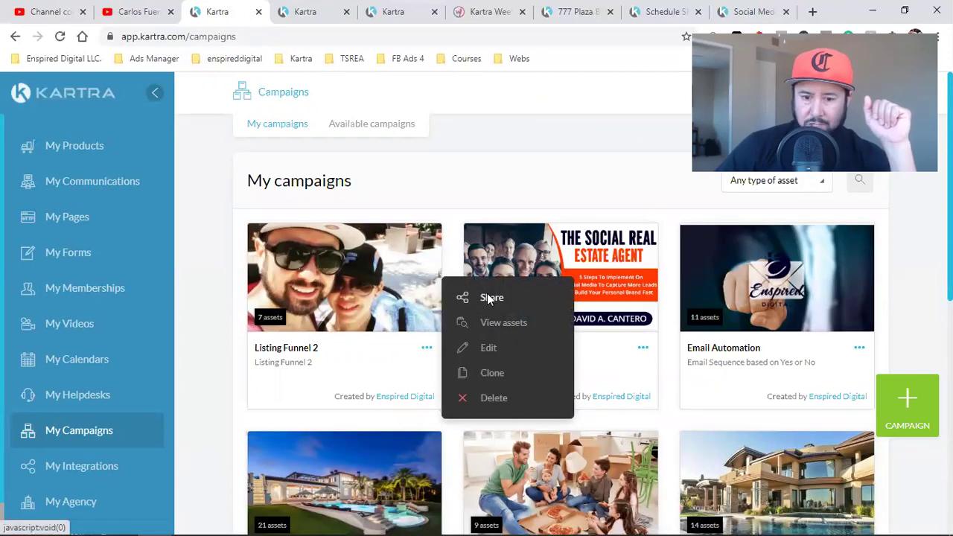
pyautogui.click(488, 298)
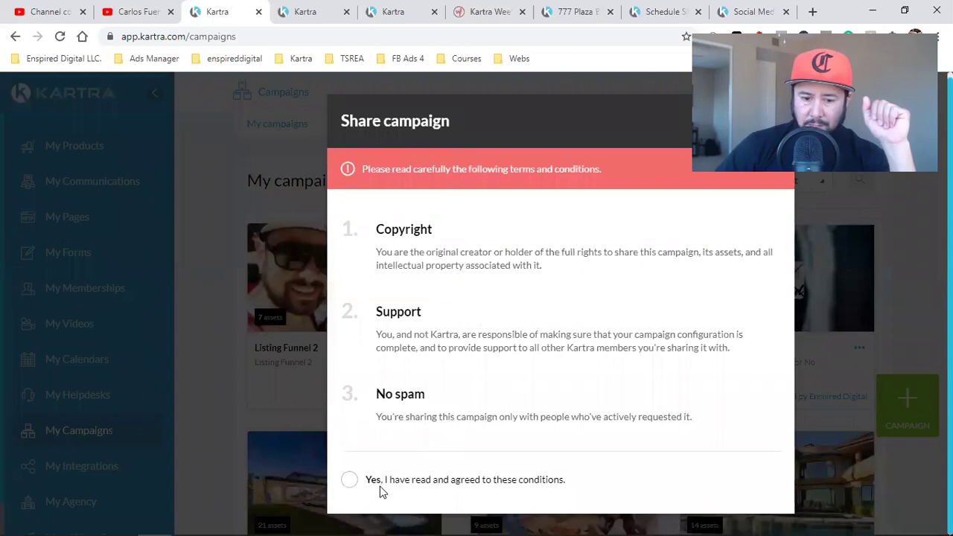
pyautogui.click(352, 482)
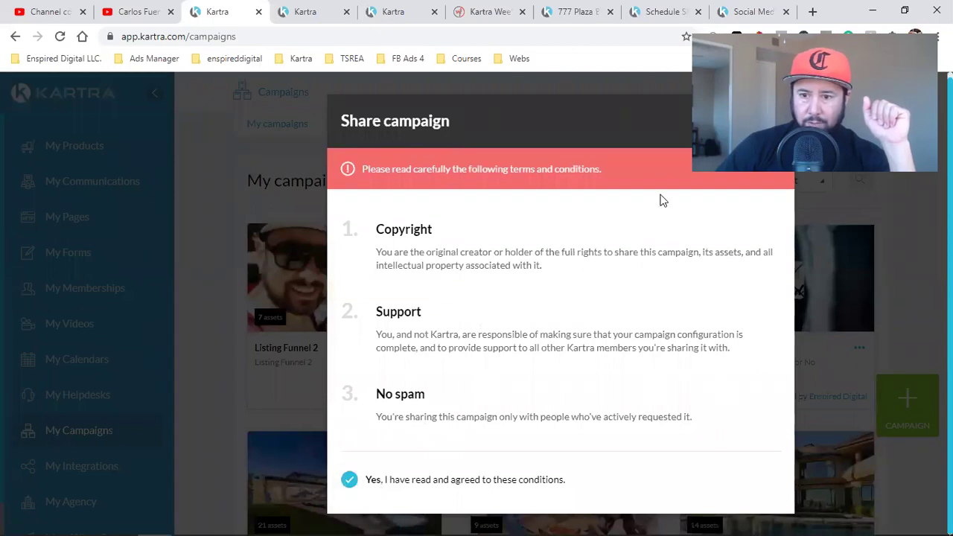
pyautogui.click(762, 121)
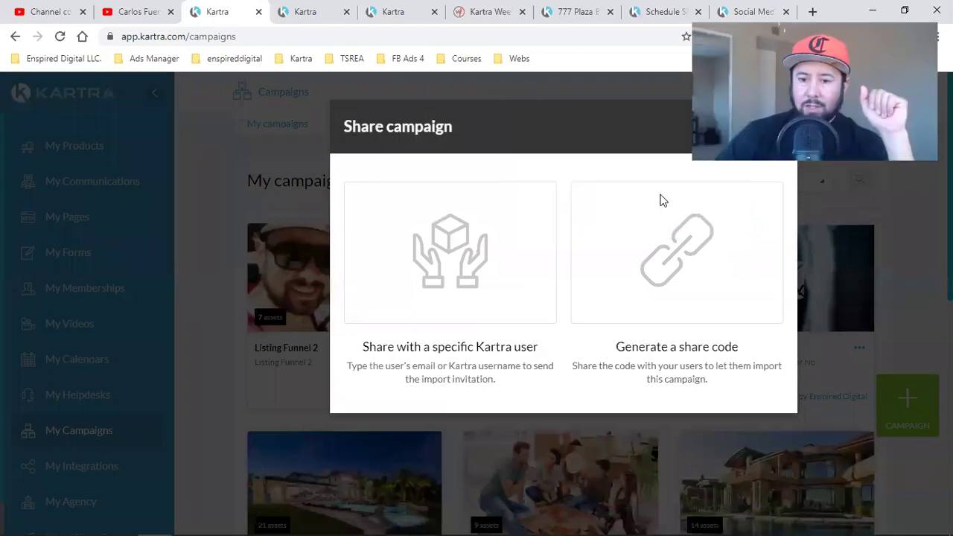
pyautogui.click(655, 241)
# Copy the generated share code and close the sharing window.
pyautogui.scroll(-2, 488, 422)
pyautogui.doubleClick(359, 469)
pyautogui.rightClick(358, 467)
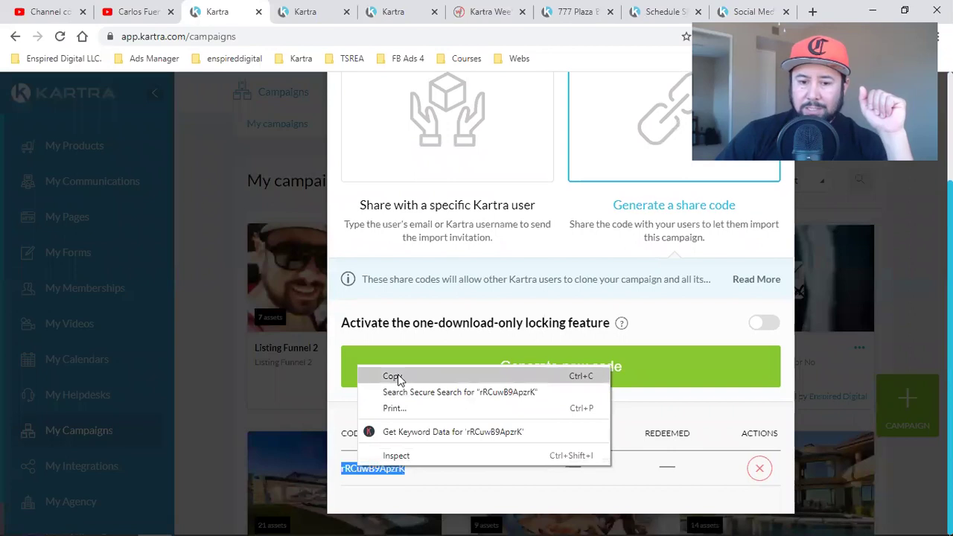
pyautogui.click(397, 375)
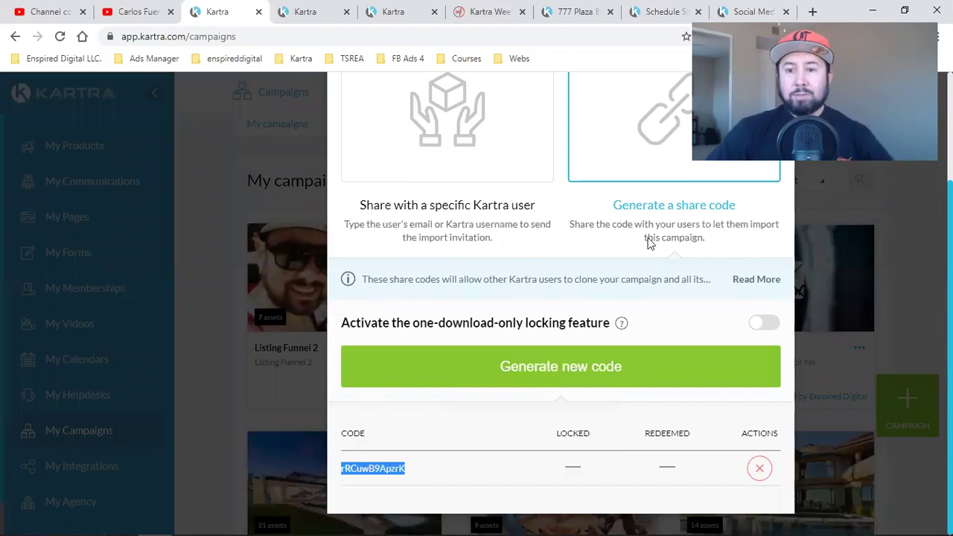
pyautogui.scroll(5, 768, 144)
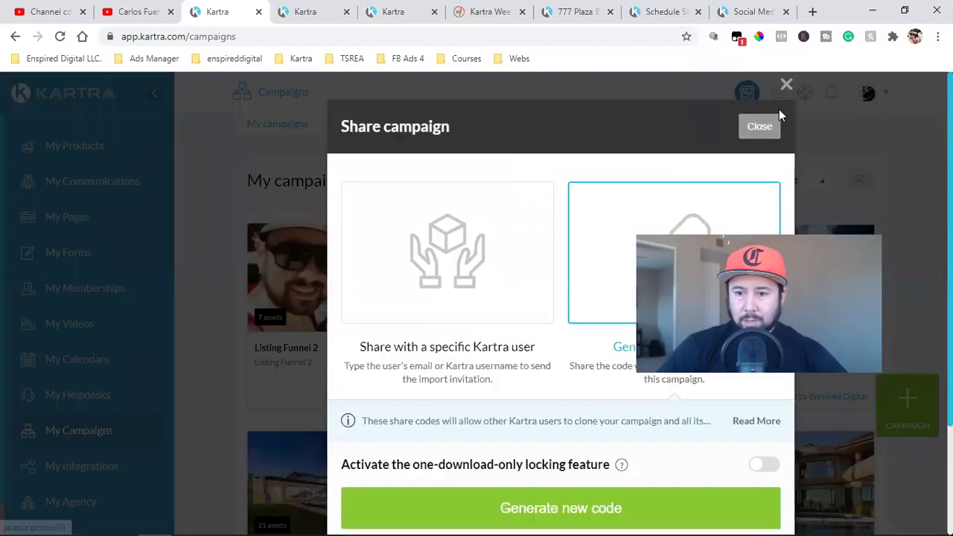
pyautogui.click(782, 86)
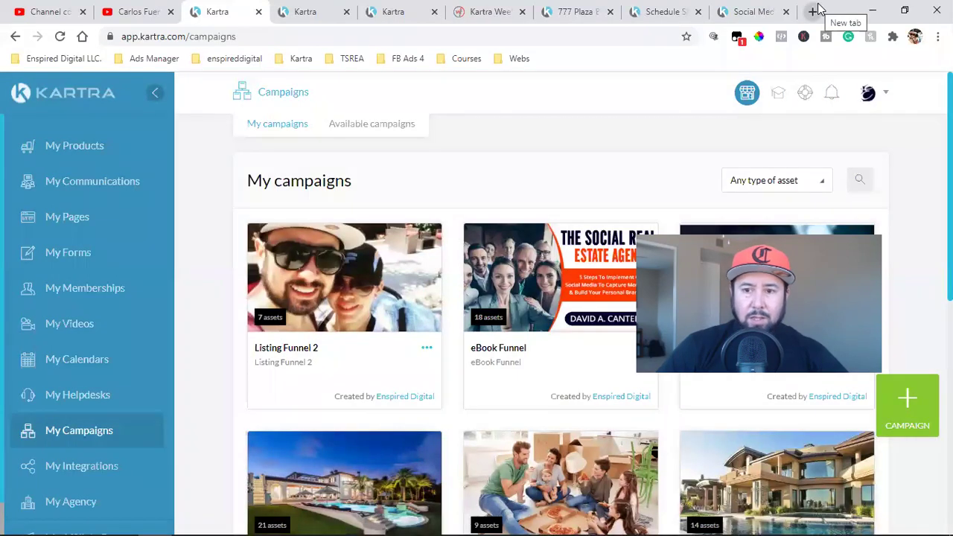
pyautogui.click(812, 11)
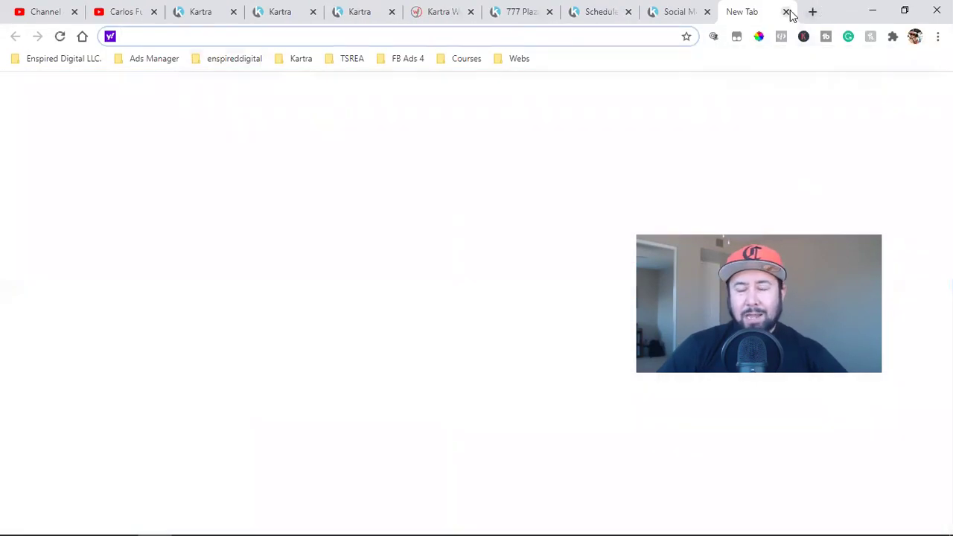
pyautogui.click(786, 11)
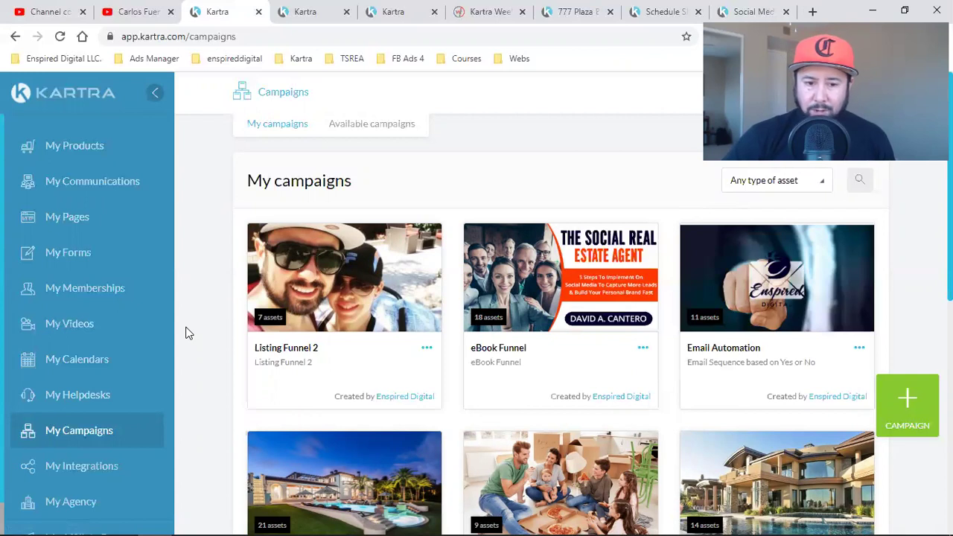
pyautogui.scroll(-5, 188, 333)
pyautogui.scroll(5, 194, 434)
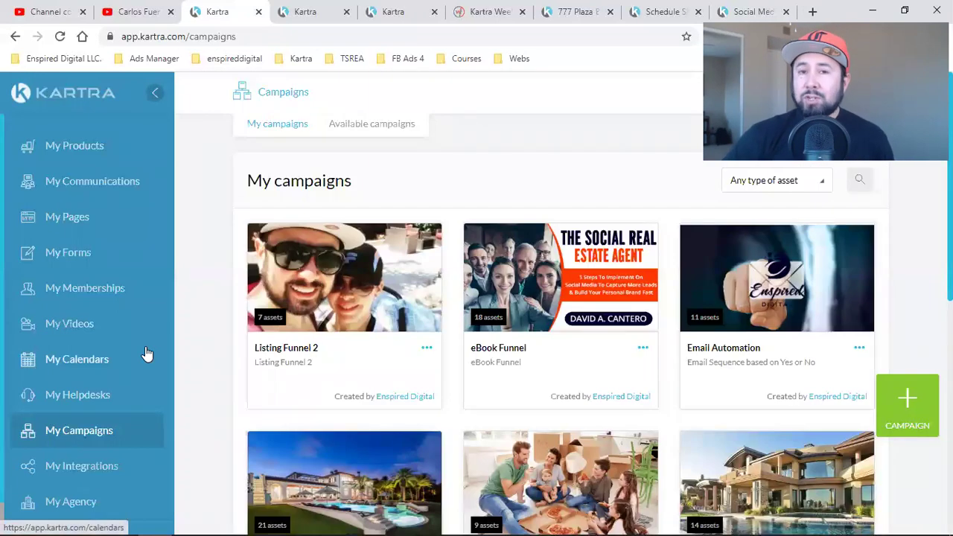
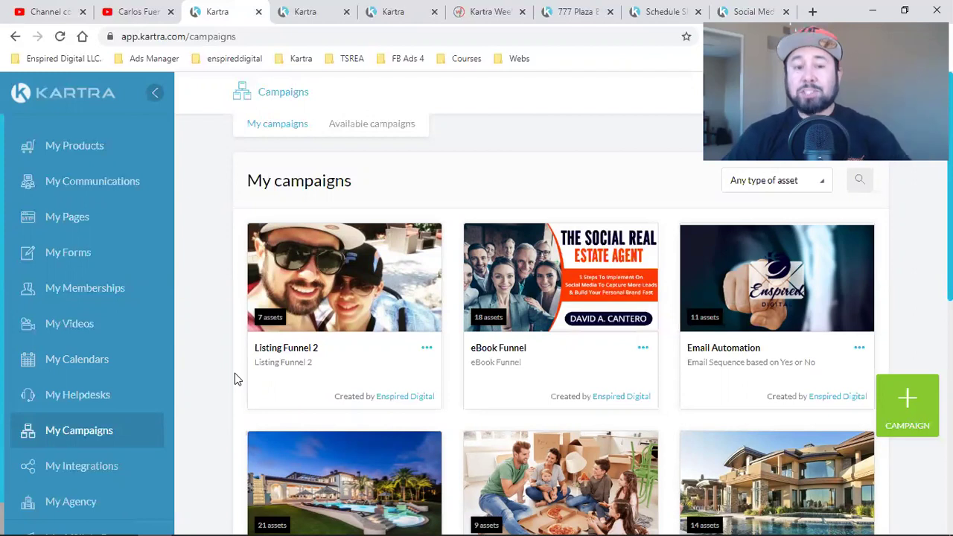
# Show Available campaigns, paste a share code into Import a campaign, then dismiss the dialog.
pyautogui.click(69, 442)
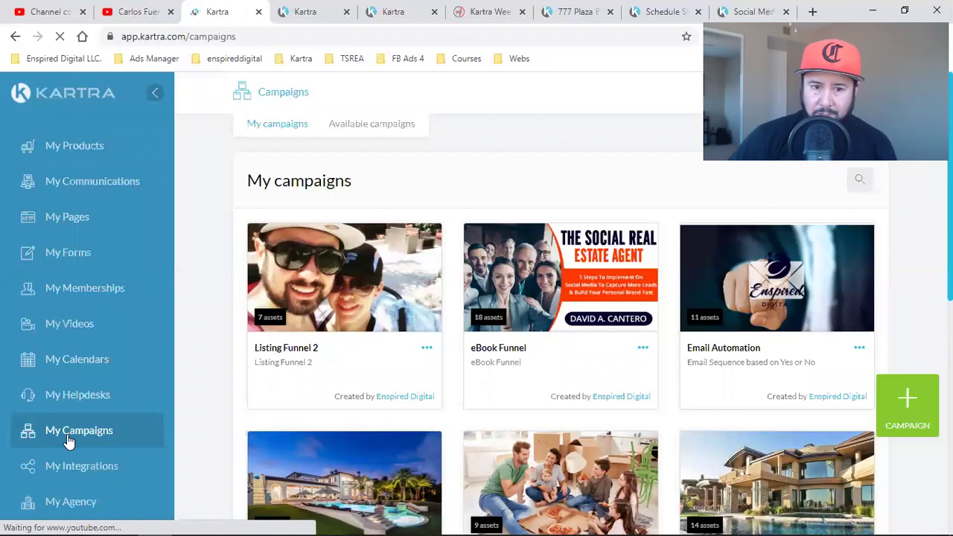
pyautogui.click(379, 125)
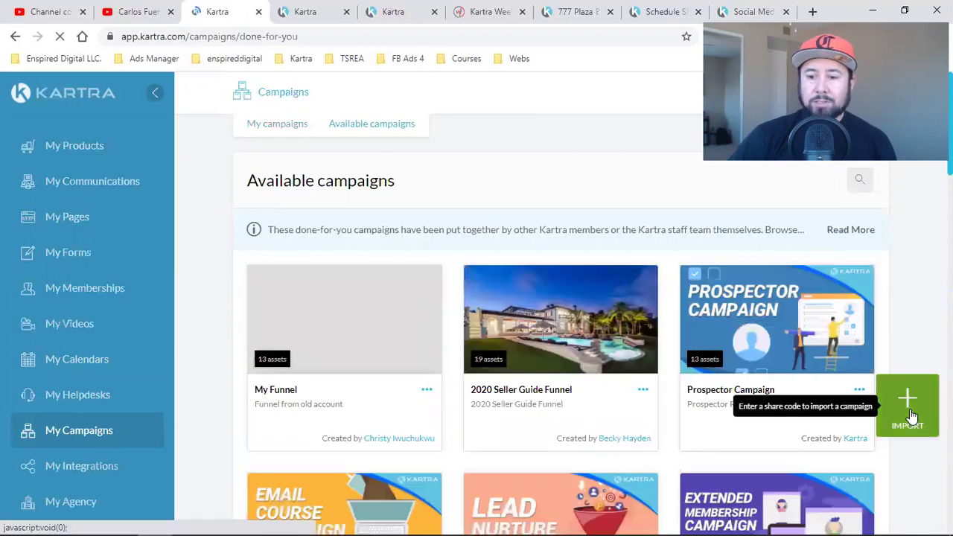
pyautogui.click(910, 410)
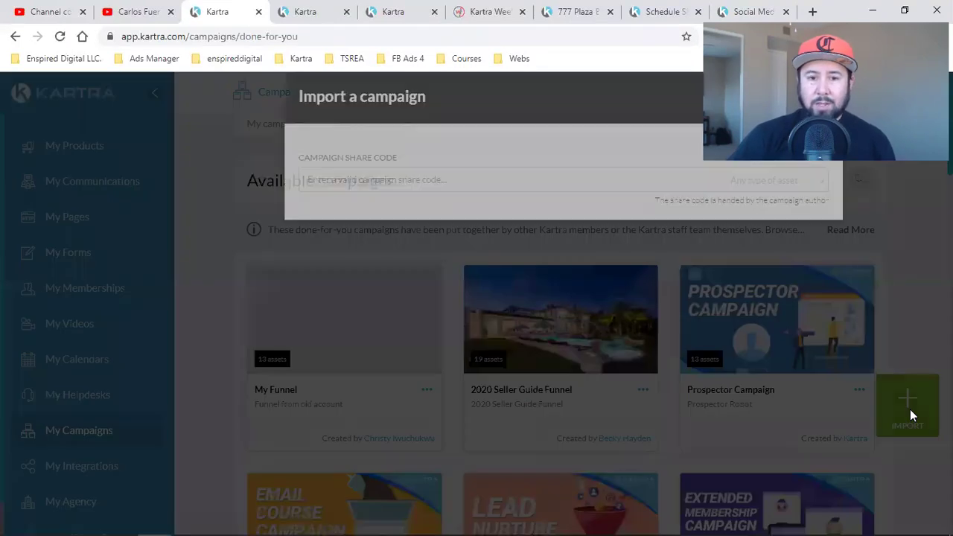
pyautogui.click(393, 211)
pyautogui.write('rRCuwB9ApzrK')
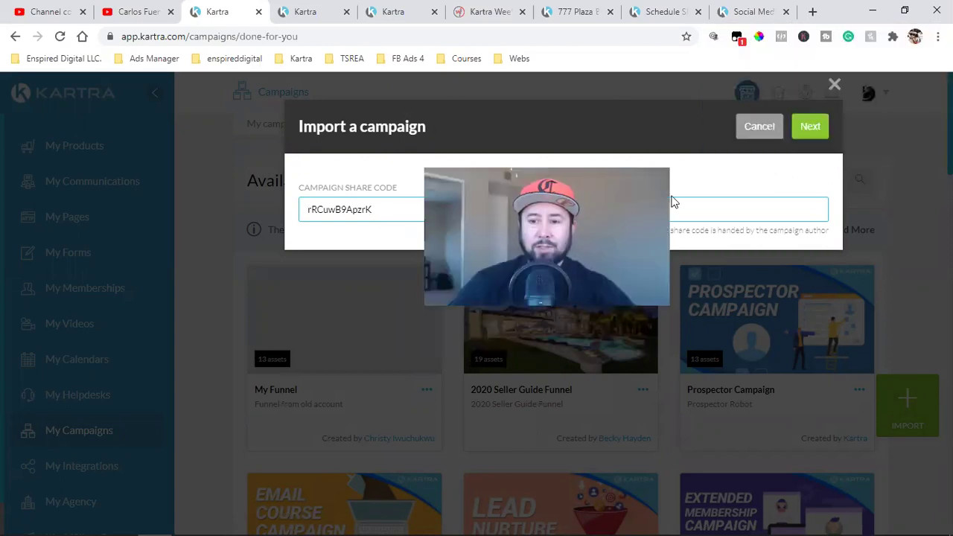
pyautogui.press('Escape')
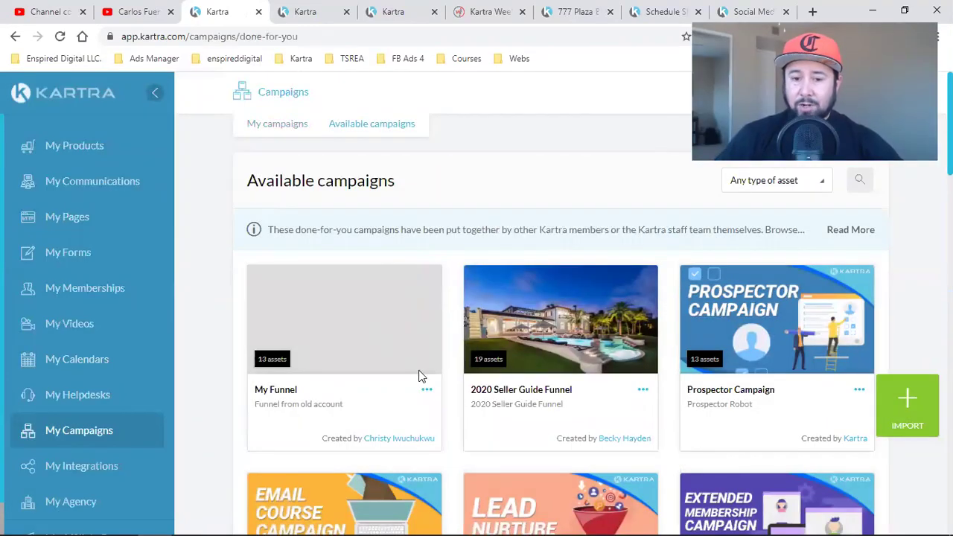
pyautogui.click(427, 391)
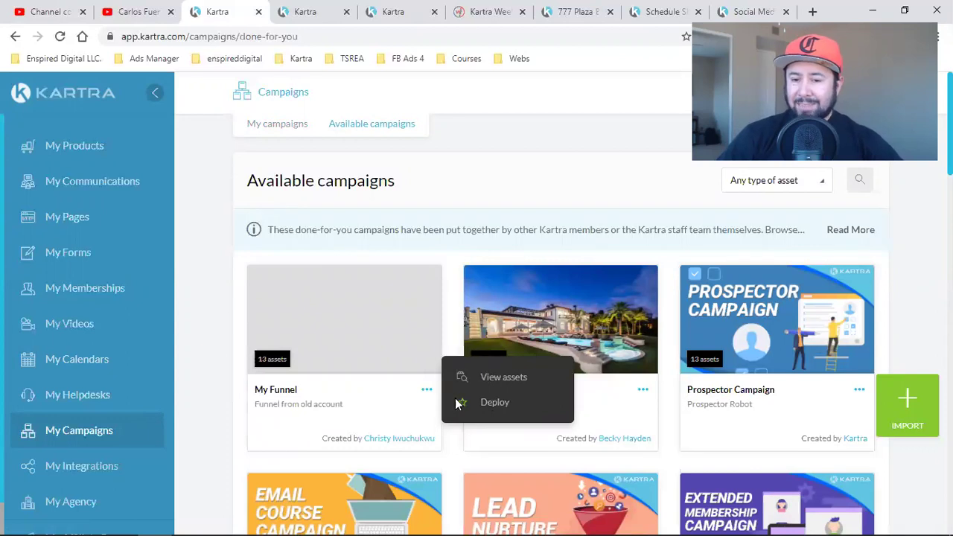
pyautogui.click(57, 37)
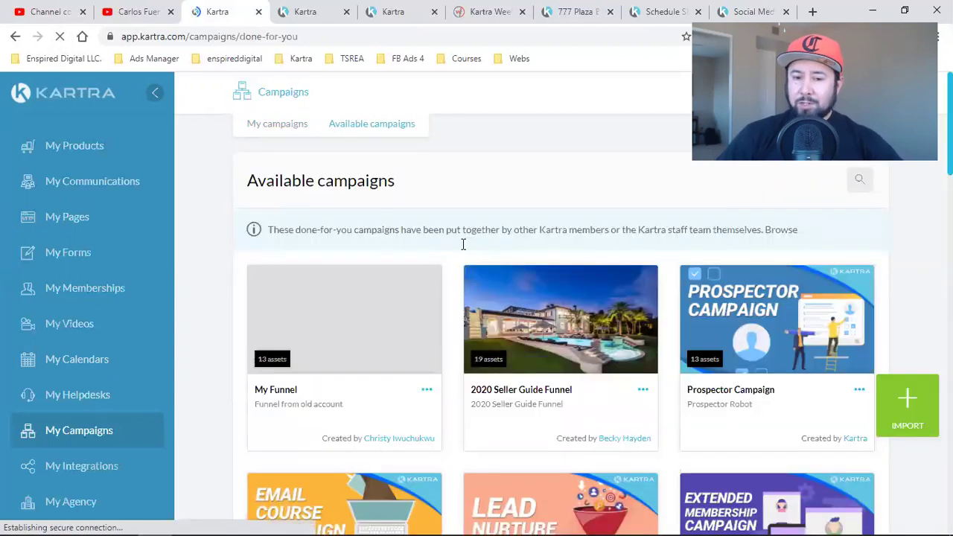
pyautogui.click(428, 390)
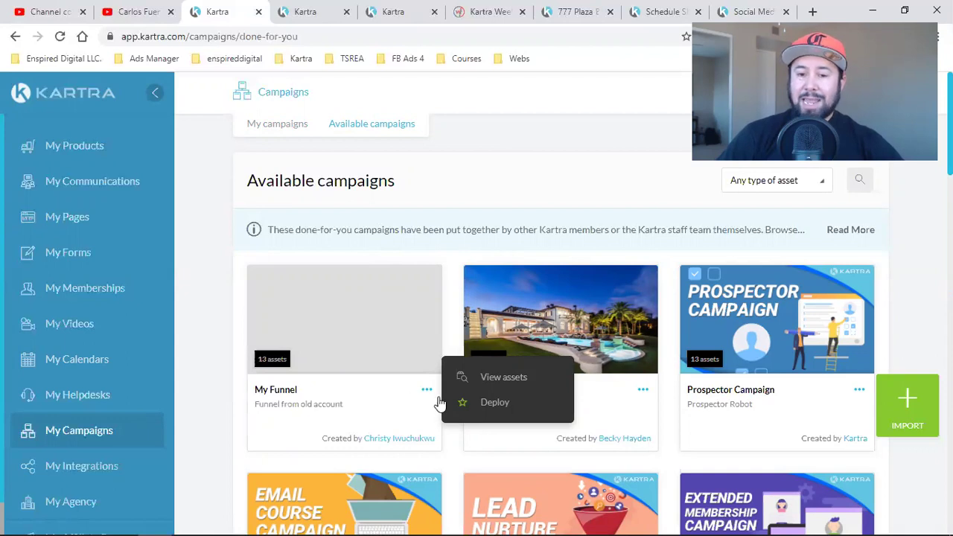
pyautogui.click(550, 136)
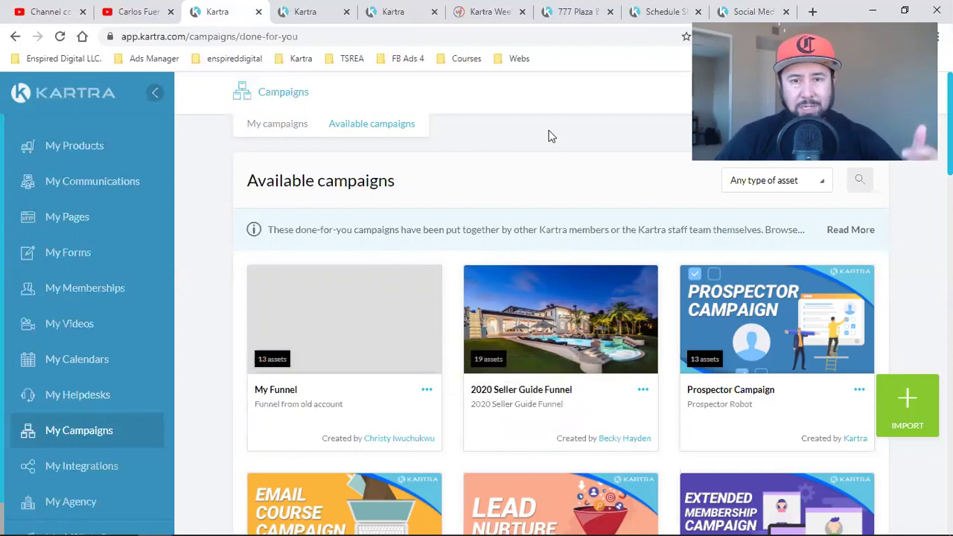
# Check the leads, lead lists and email sequences, closing the duplicate already-open tab.
pyautogui.click(90, 187)
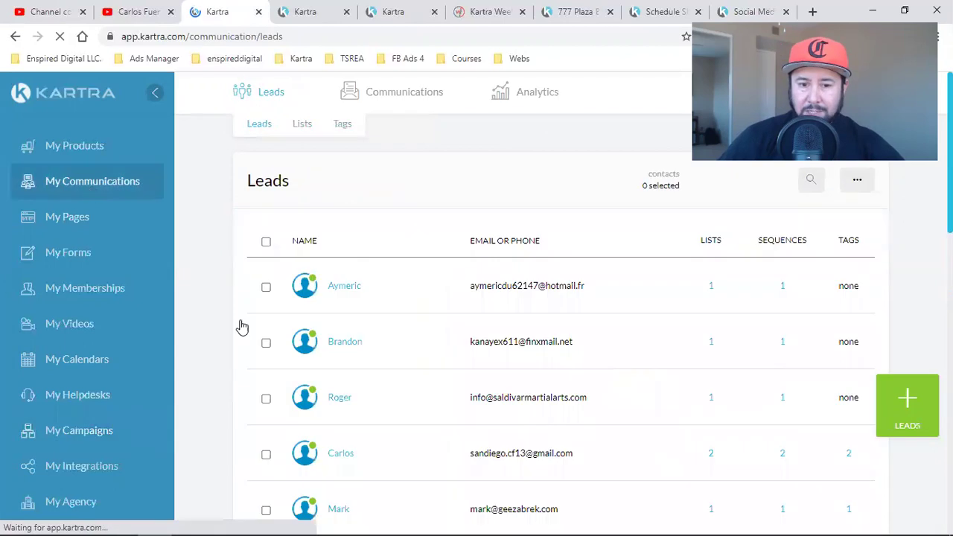
pyautogui.click(305, 125)
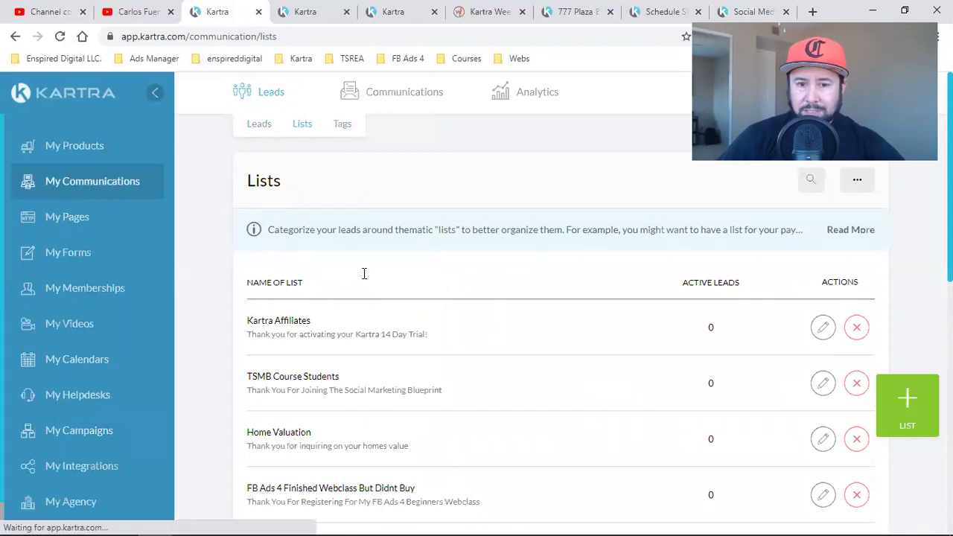
pyautogui.click(393, 131)
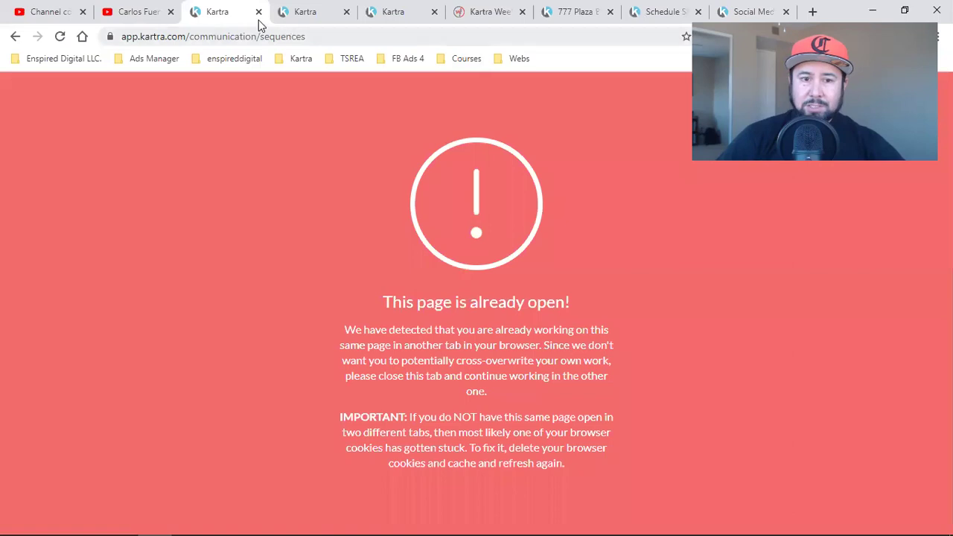
pyautogui.click(258, 13)
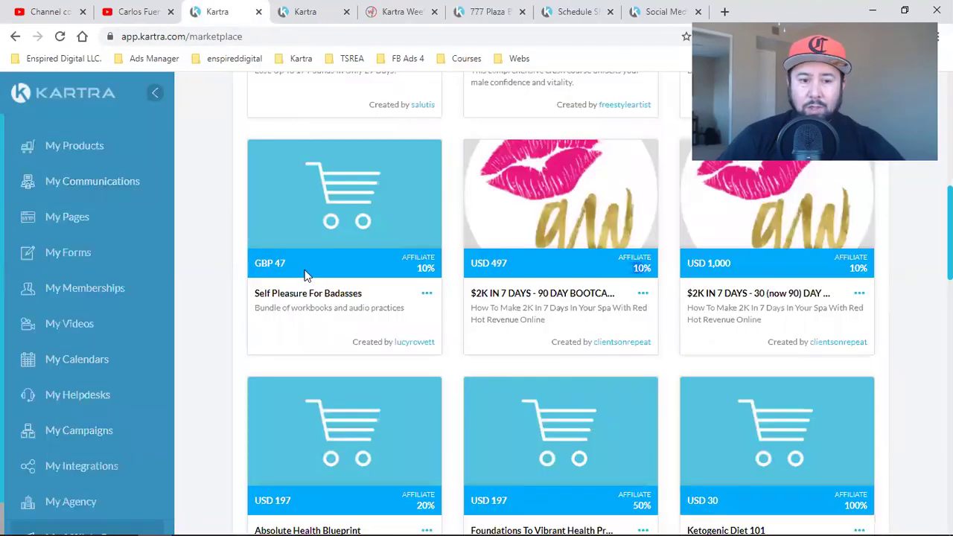
# Go from My Pages to the My Forms subscription form list.
pyautogui.click(77, 217)
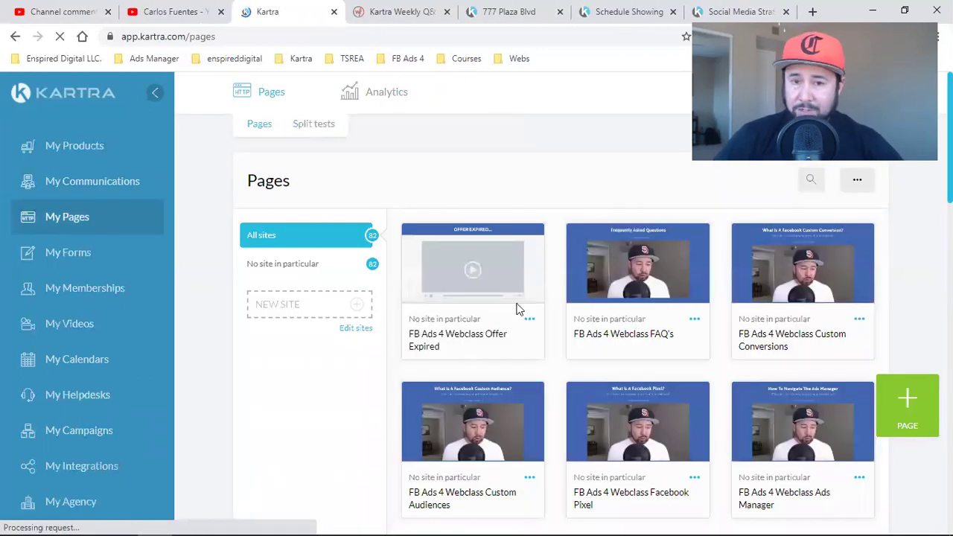
pyautogui.moveTo(650, 304)
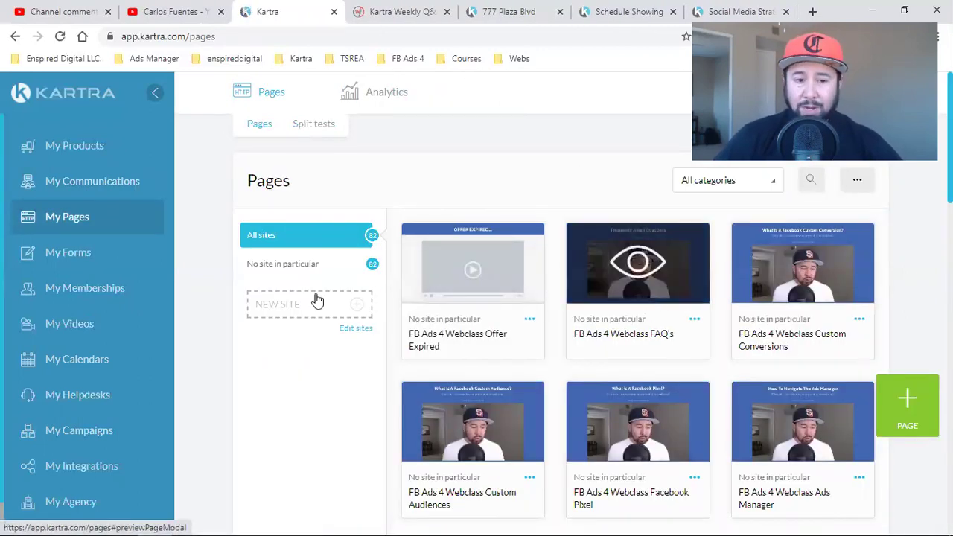
pyautogui.click(67, 257)
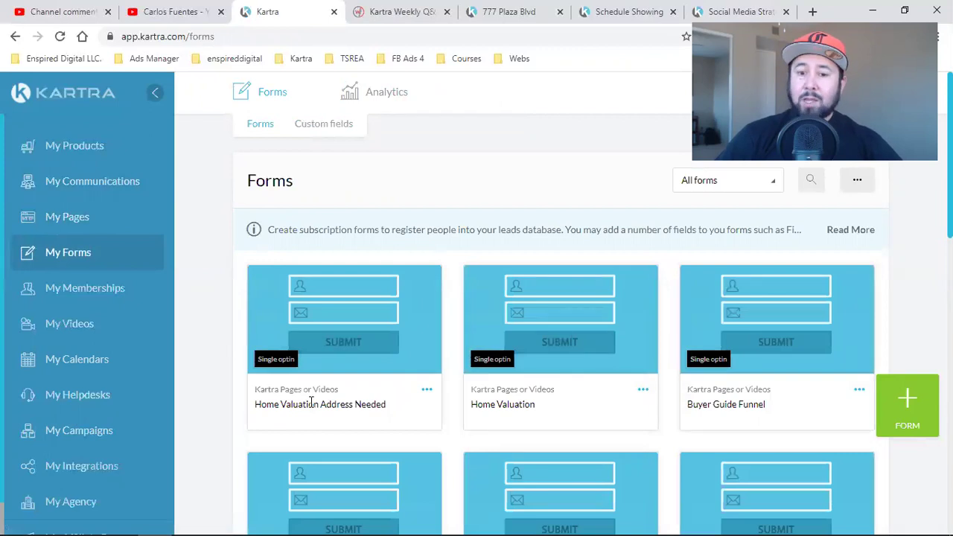
# Open the Shared Calendar for editing, then cancel without changes.
pyautogui.click(85, 365)
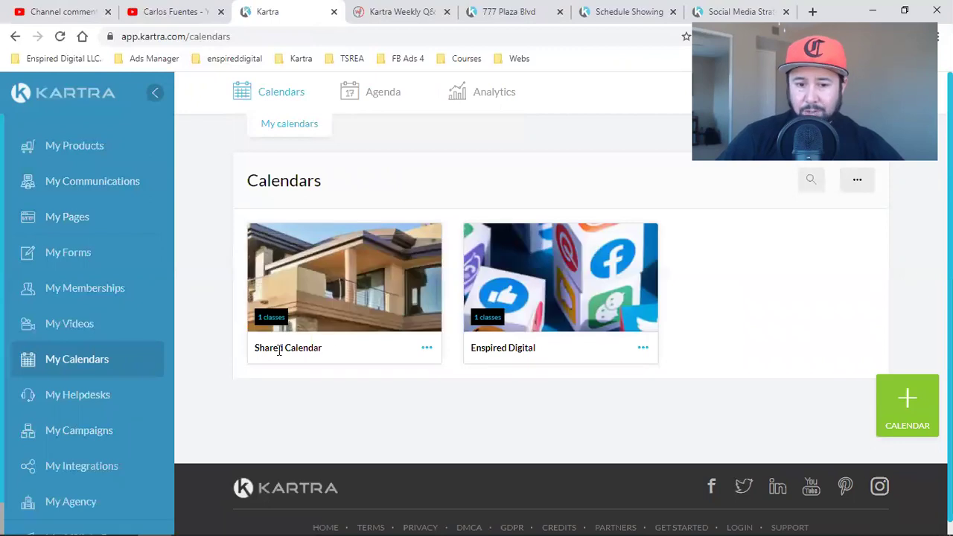
pyautogui.doubleClick(280, 349)
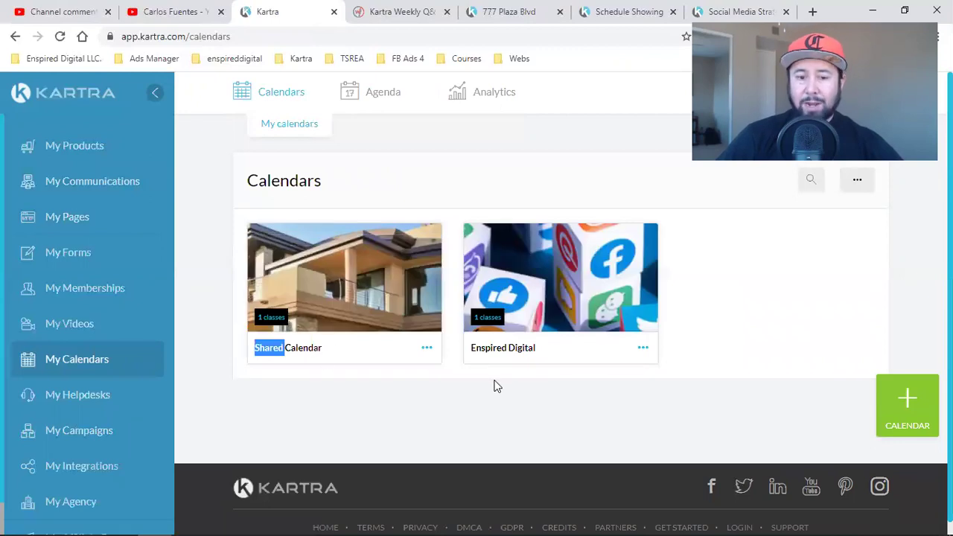
pyautogui.click(427, 349)
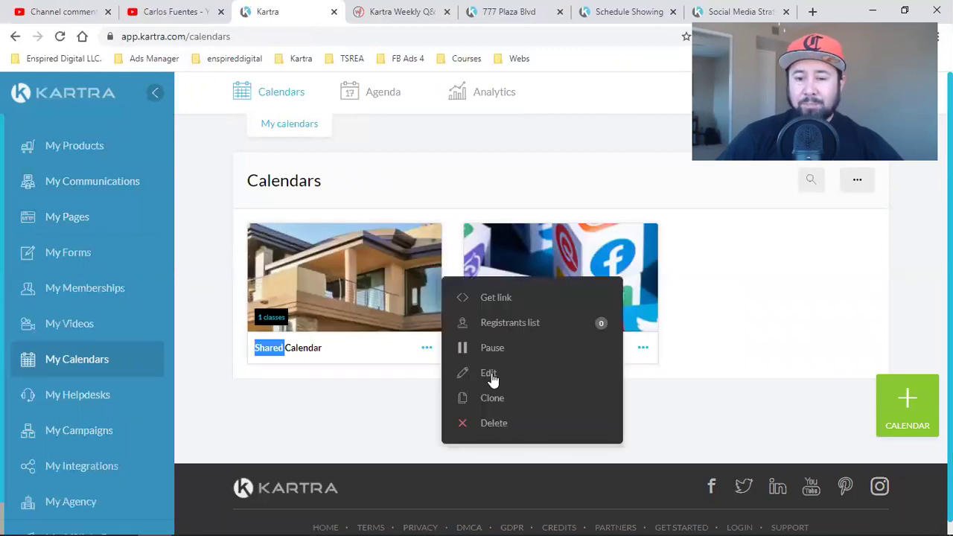
pyautogui.click(519, 386)
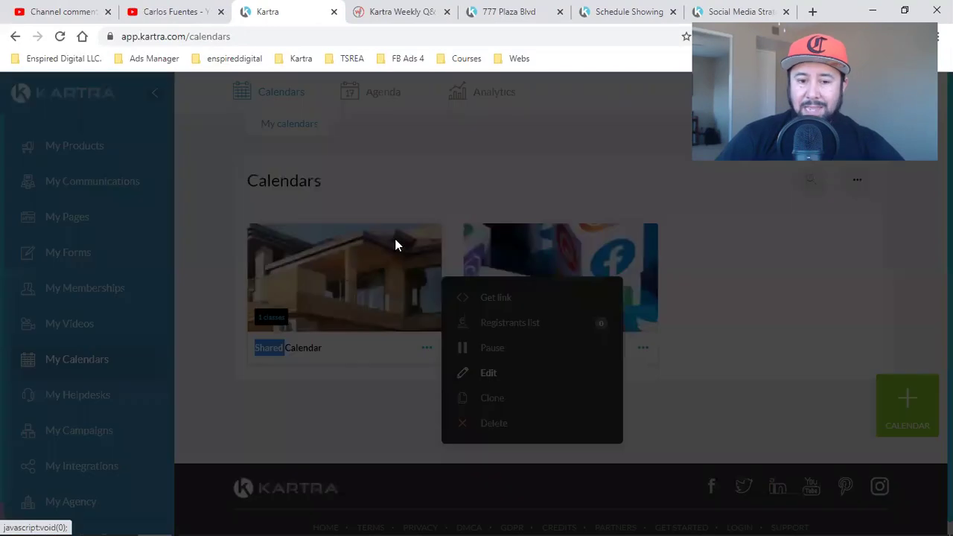
pyautogui.tripleClick(448, 210)
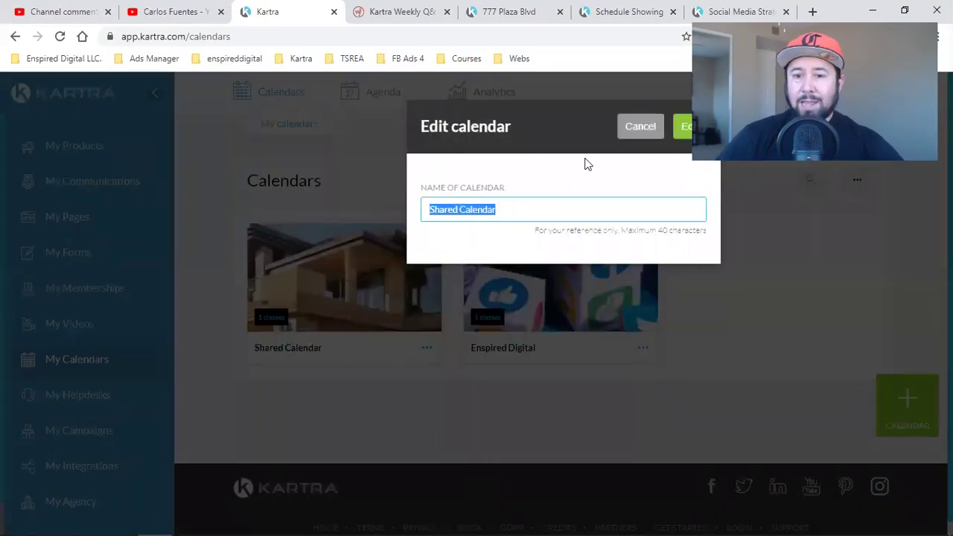
pyautogui.click(634, 126)
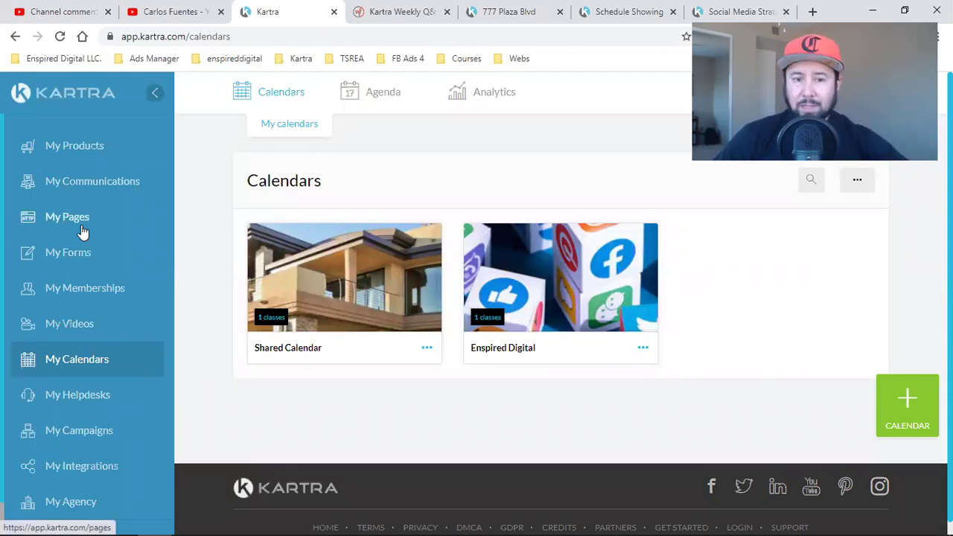
# View the lead lists under My Communications, then move to the YouTube channel tab.
pyautogui.click(82, 189)
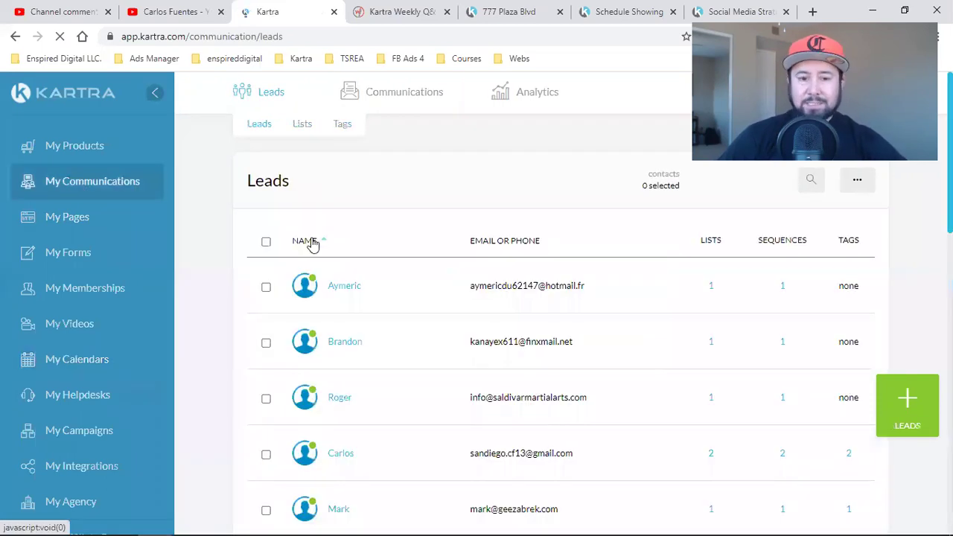
pyautogui.click(305, 125)
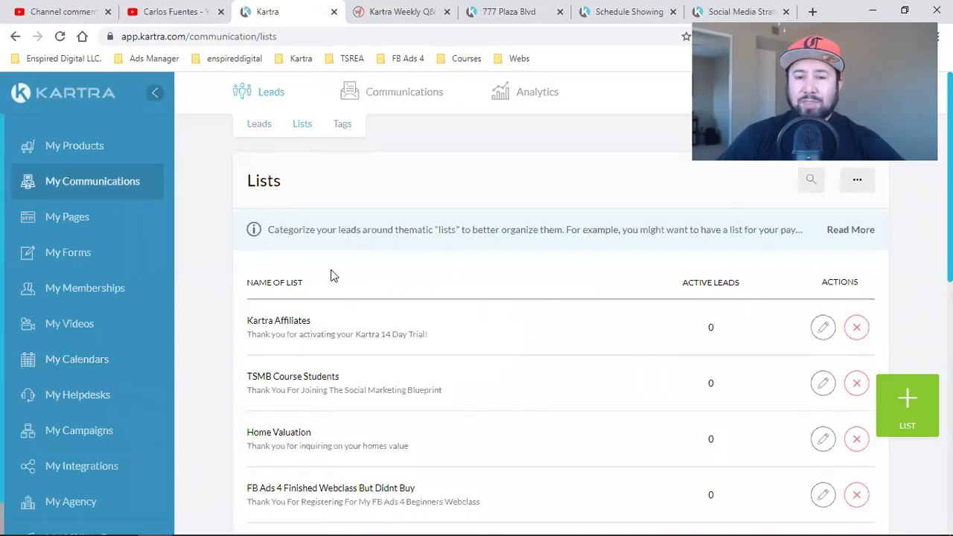
pyautogui.click(178, 11)
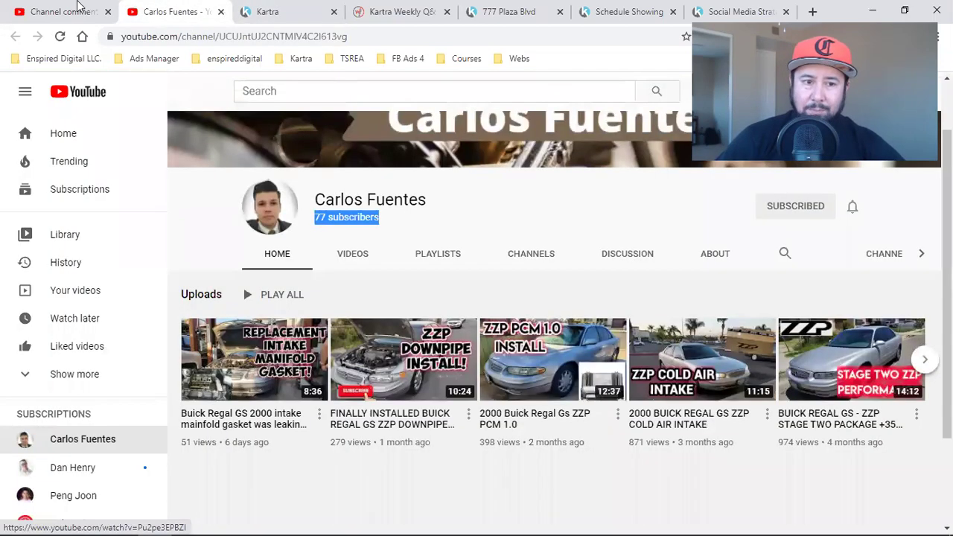
# Highlight the viewer's landing-page transfer question in channel comments, then return to Kartra's lead Lists.
pyautogui.click(77, 6)
pyautogui.click(422, 279)
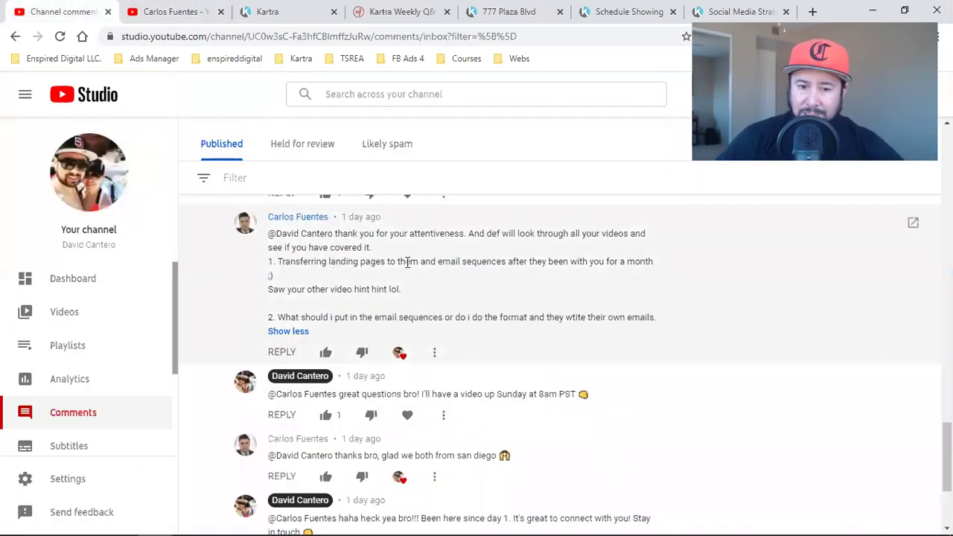
pyautogui.moveTo(335, 262); pyautogui.dragTo(503, 262)
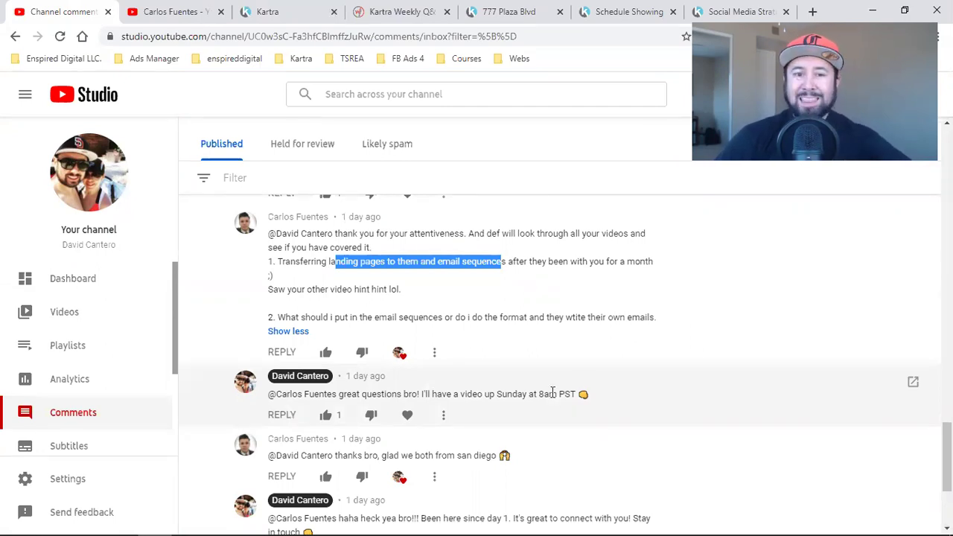
pyautogui.click(293, 10)
pyautogui.scroll(-1, 65, 493)
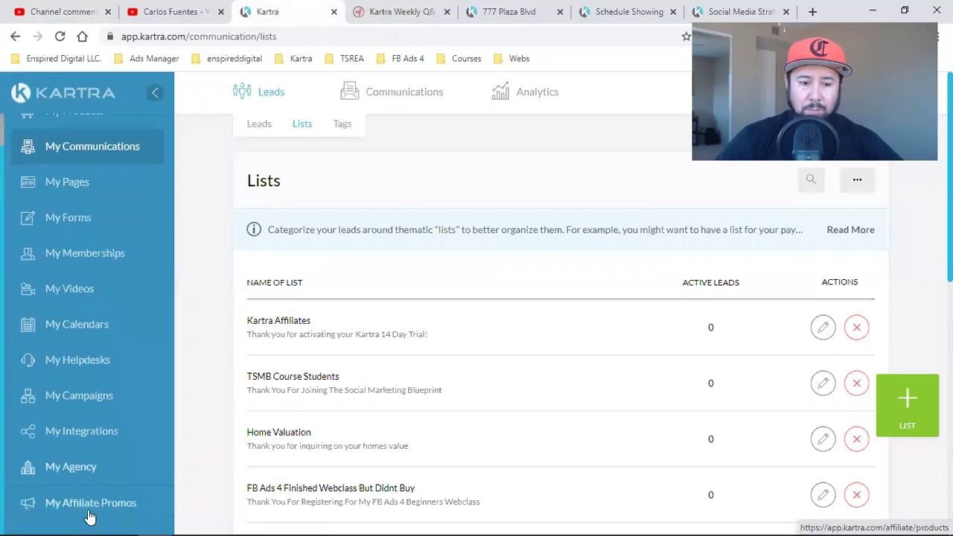
# Open the Kartra Starter affiliate promotion's Your affiliate link list.
pyautogui.click(91, 514)
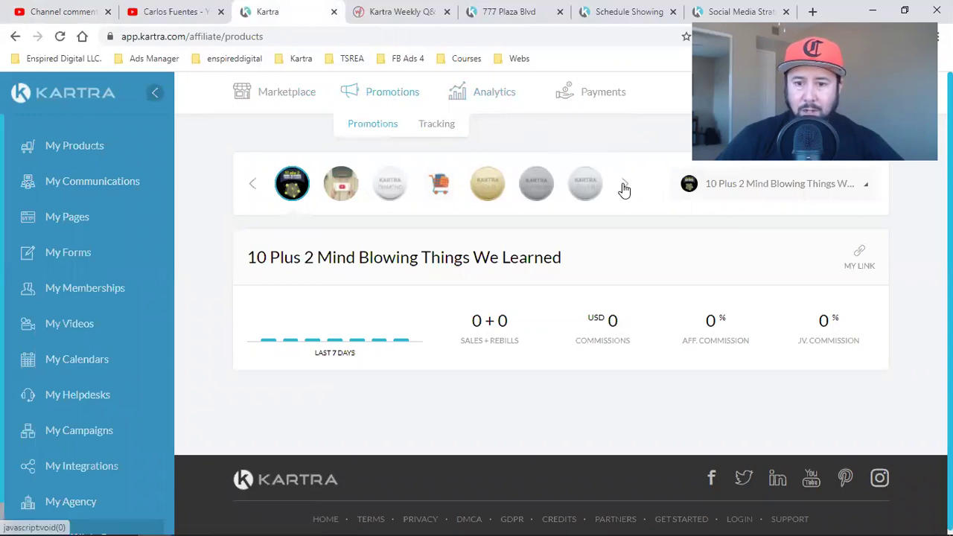
pyautogui.click(624, 189)
pyautogui.click(624, 190)
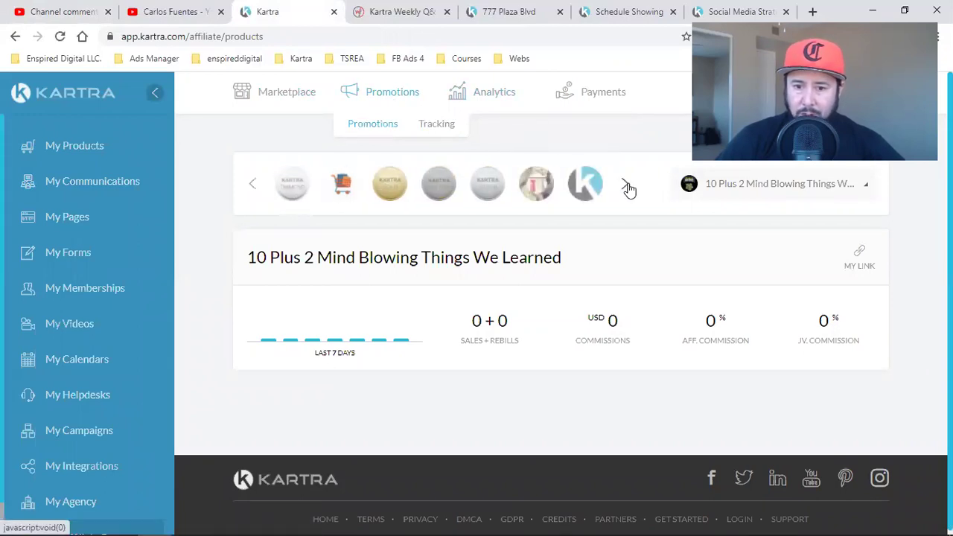
pyautogui.click(585, 187)
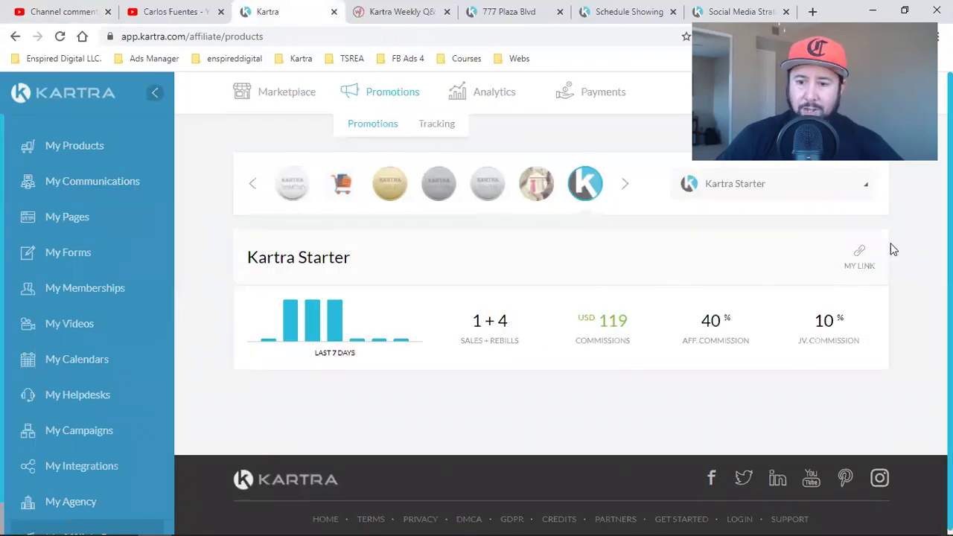
pyautogui.click(860, 258)
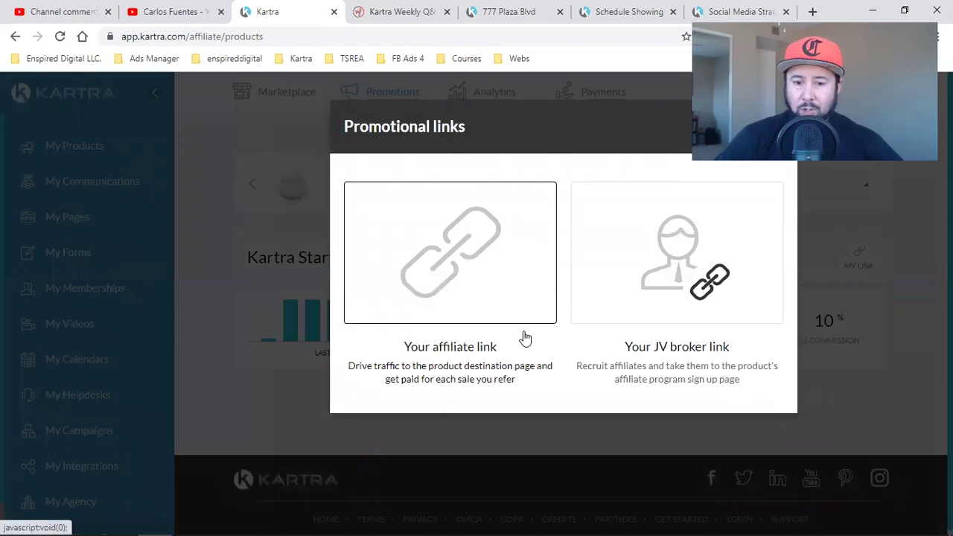
pyautogui.click(525, 338)
pyautogui.scroll(-5, 601, 390)
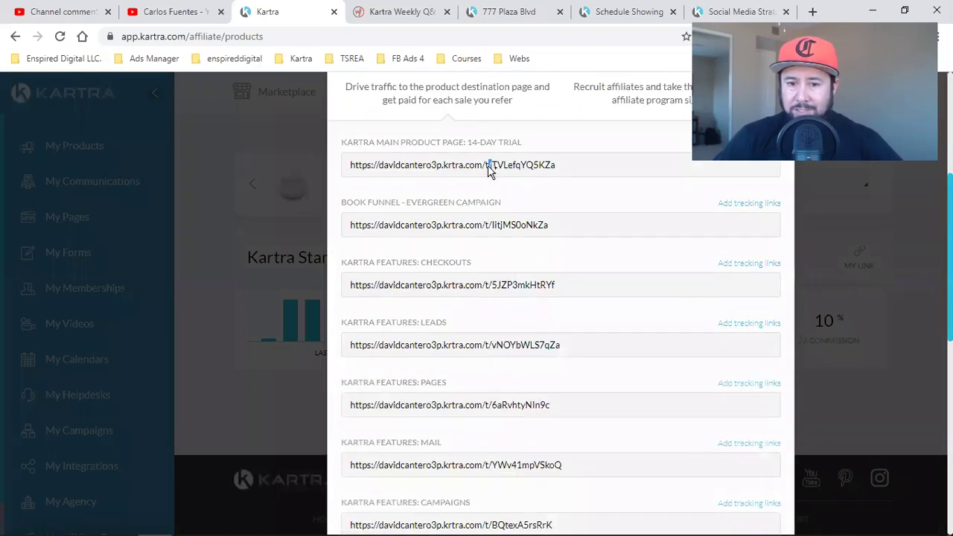
# Look over the trial and Pages links, then copy the Kartra Mail affiliate URL.
pyautogui.tripleClick(488, 165)
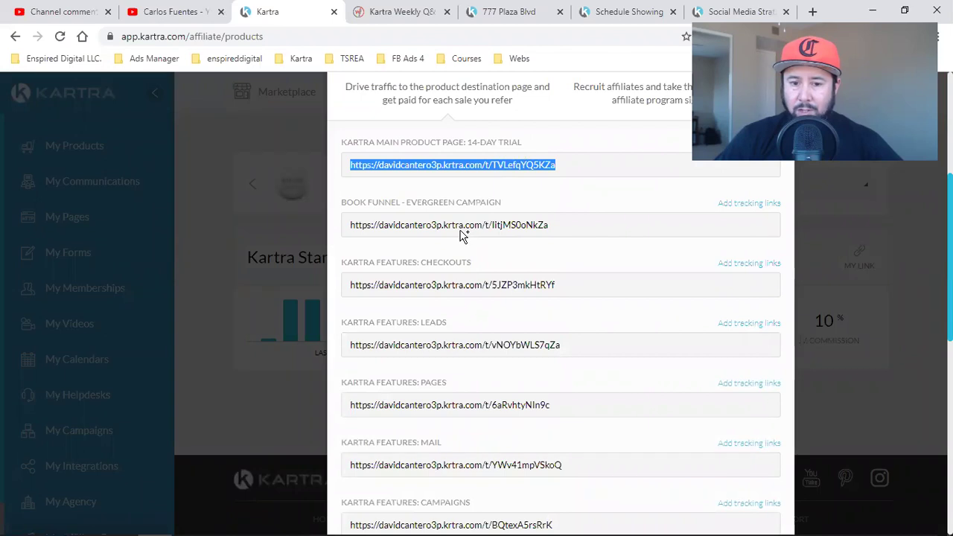
pyautogui.click(474, 352)
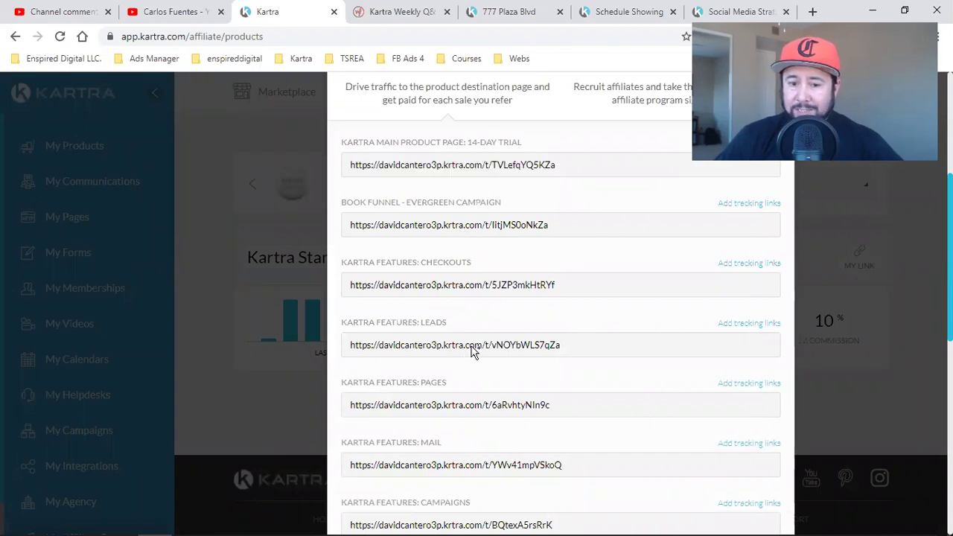
pyautogui.tripleClick(459, 414)
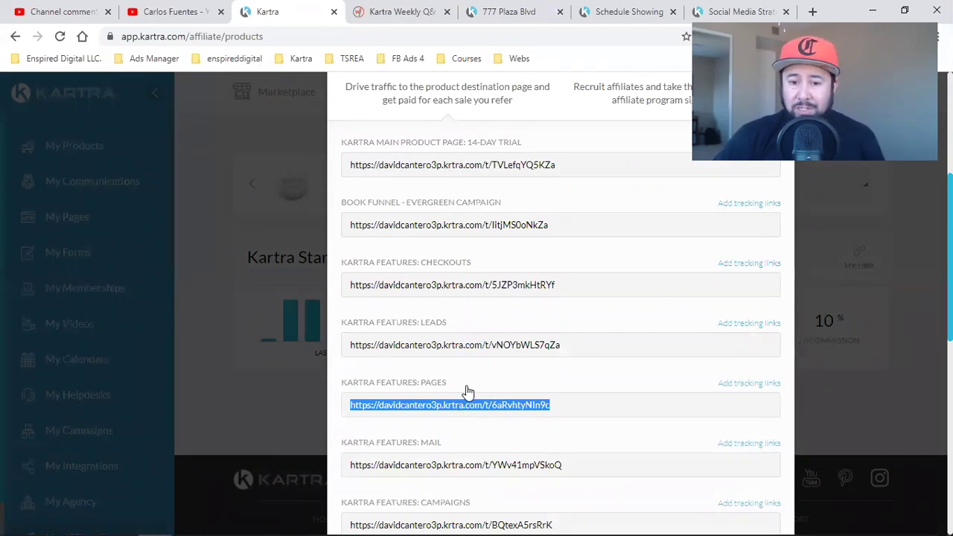
pyautogui.scroll(-1, 468, 391)
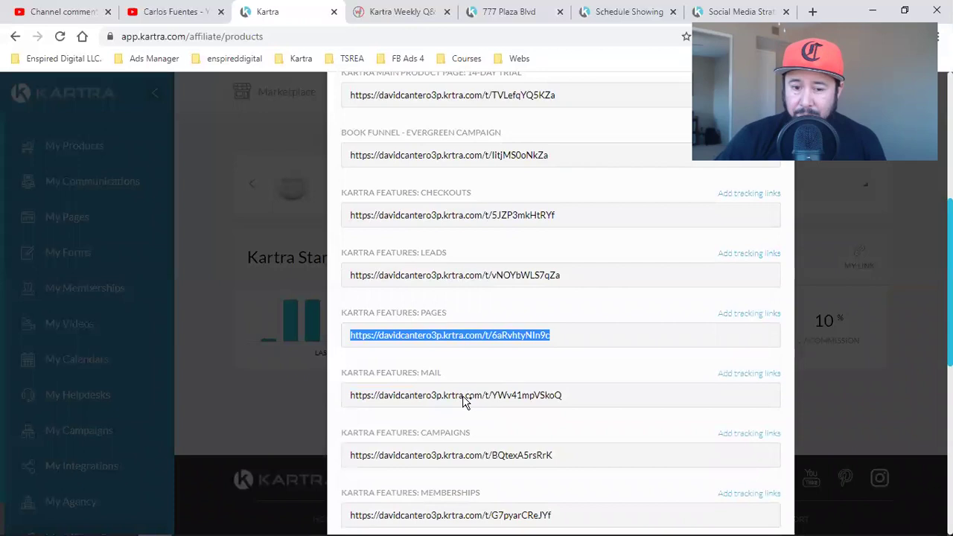
pyautogui.scroll(-2, 465, 403)
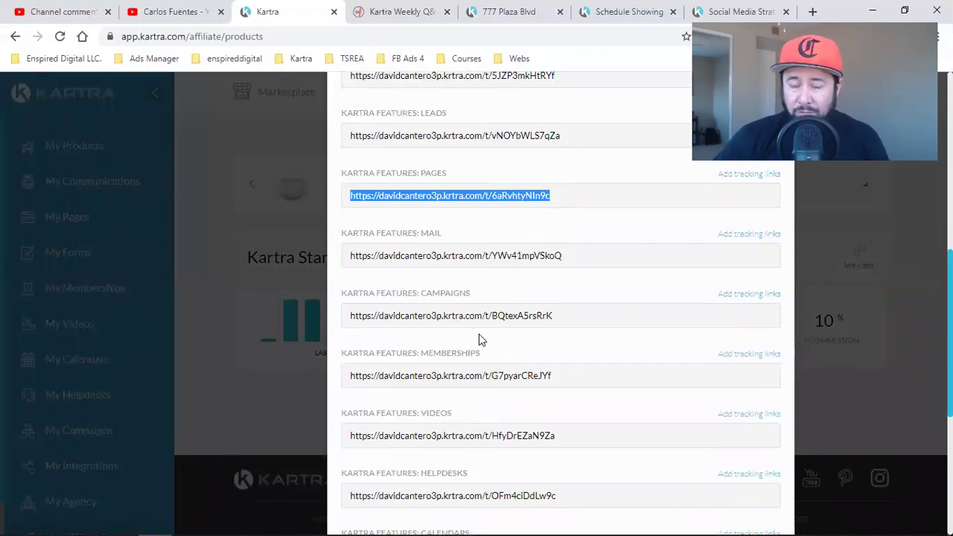
pyautogui.click(457, 256)
pyautogui.rightClick(457, 256)
pyautogui.click(484, 266)
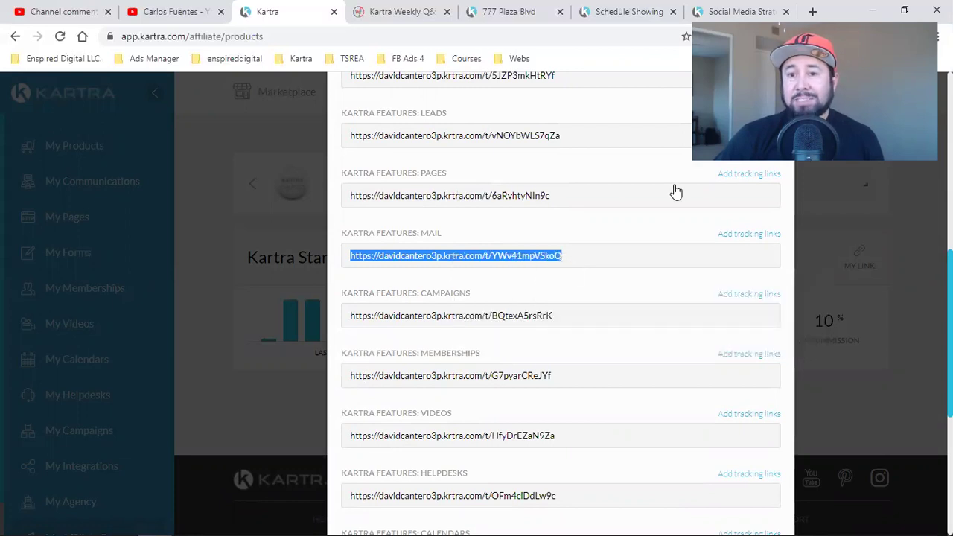
# Load the copied Mail affiliate link in a new tab and view the Kartra Mail page.
pyautogui.hotkey('ctrl', 't')
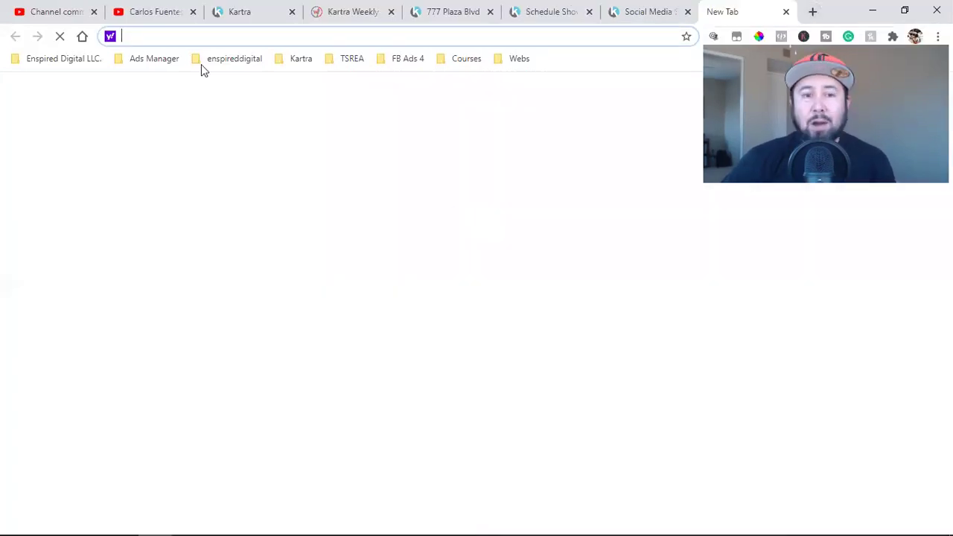
pyautogui.hotkey('ctrl', 'v')
pyautogui.press('Return')
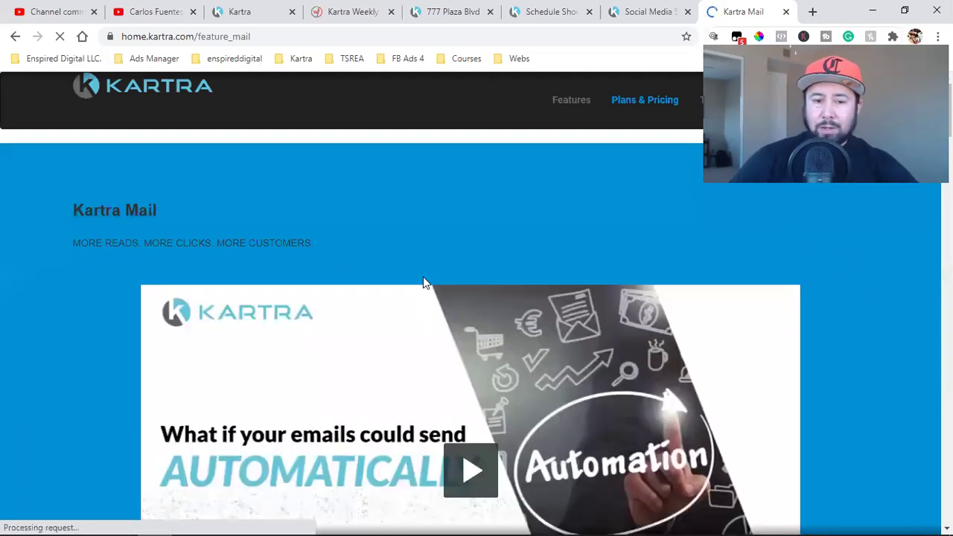
pyautogui.scroll(-1, 447, 335)
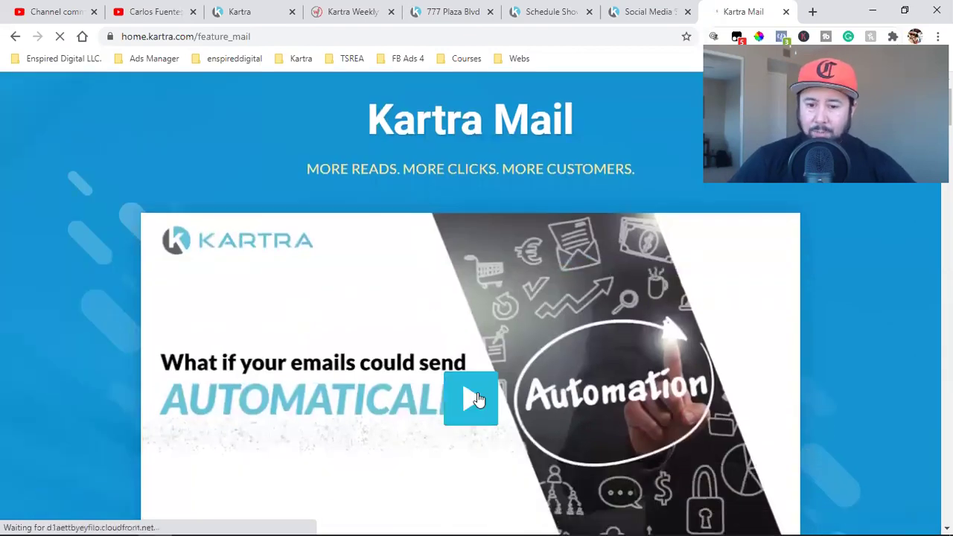
pyautogui.scroll(-3, 476, 399)
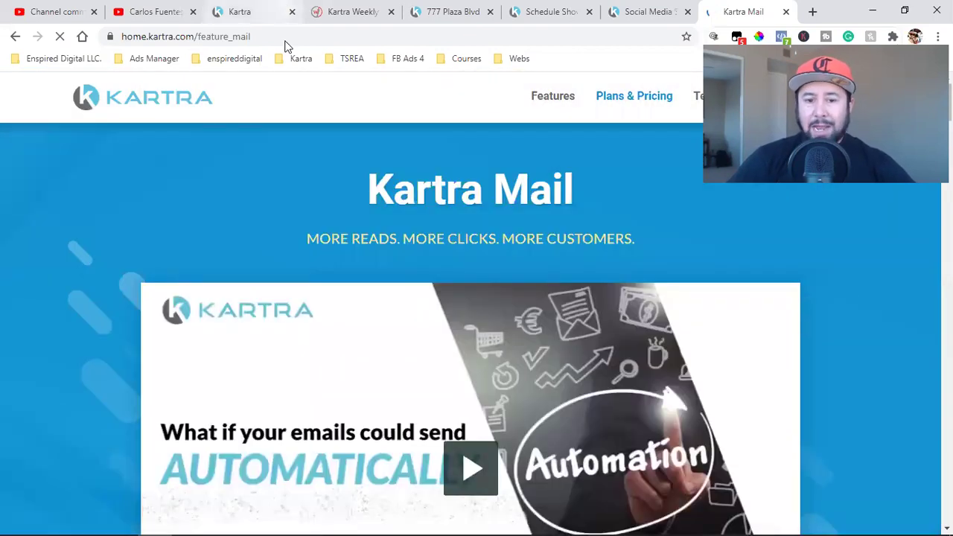
# Back in Kartra, select the Campaigns and Memberships affiliate links, then start a blank tab.
pyautogui.click(261, 12)
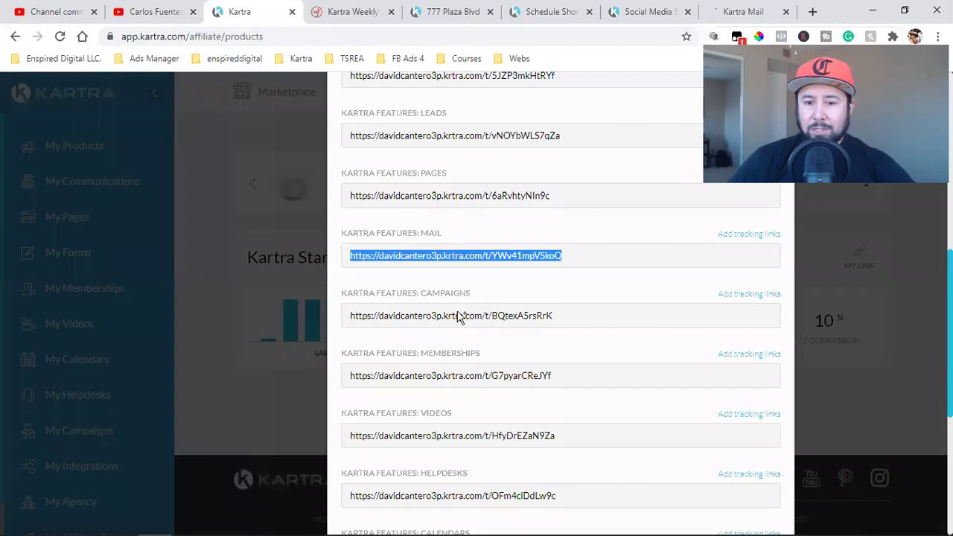
pyautogui.click(457, 316)
pyautogui.click(459, 379)
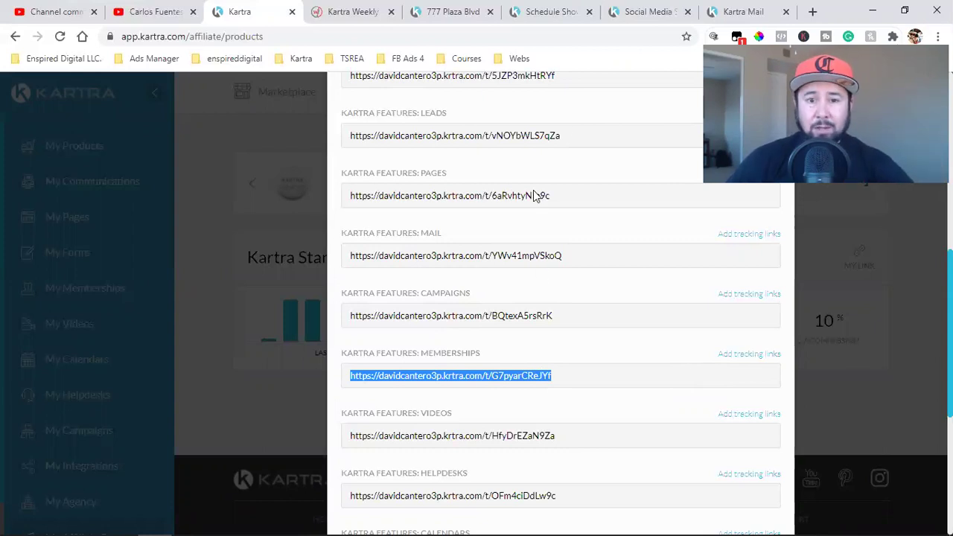
pyautogui.click(812, 11)
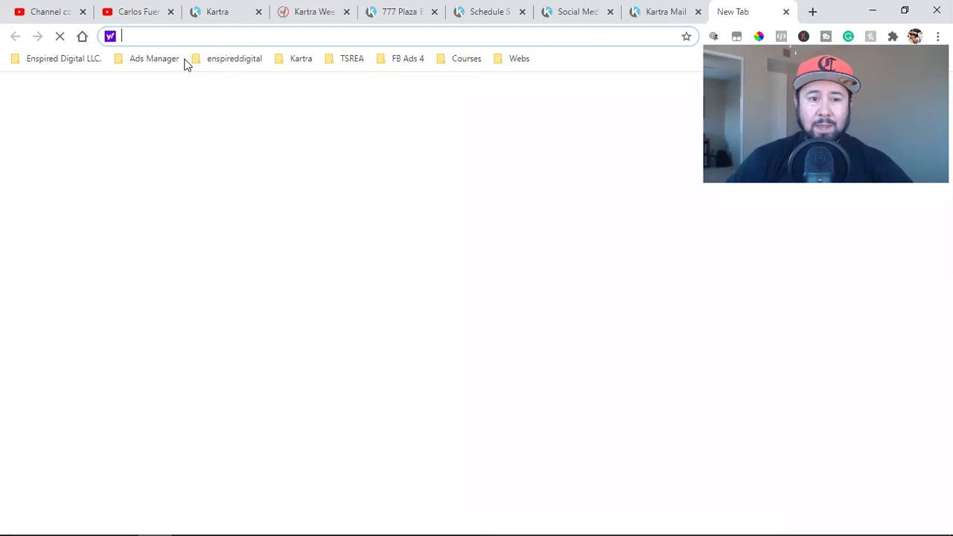
# From google.com, switch to another signed-in Google account and launch its Gmail.
pyautogui.write('google.com')
pyautogui.press('Return')
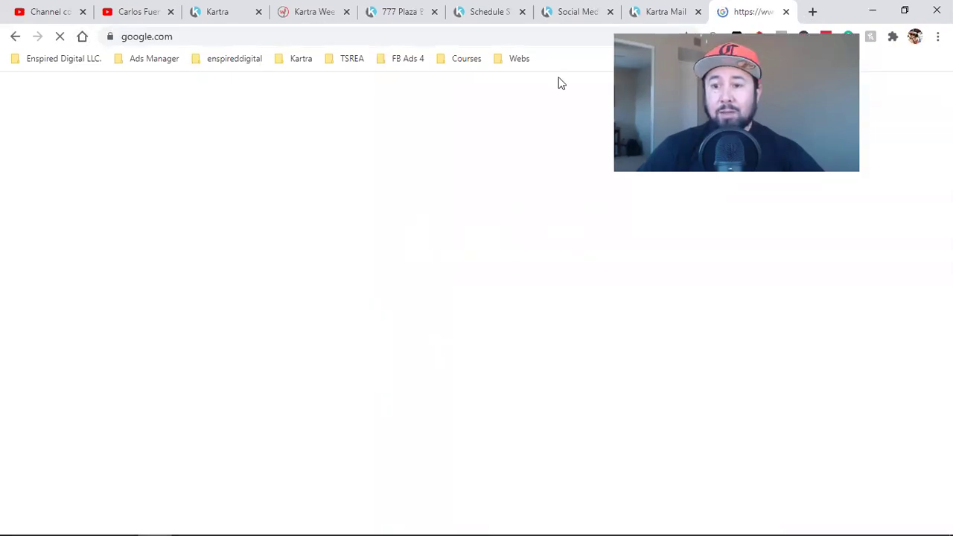
pyautogui.click(921, 93)
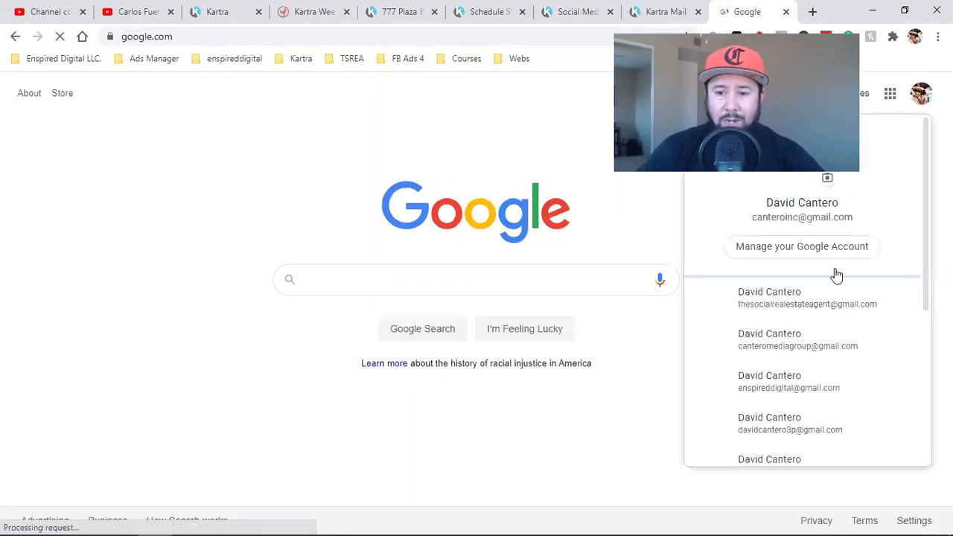
pyautogui.click(812, 388)
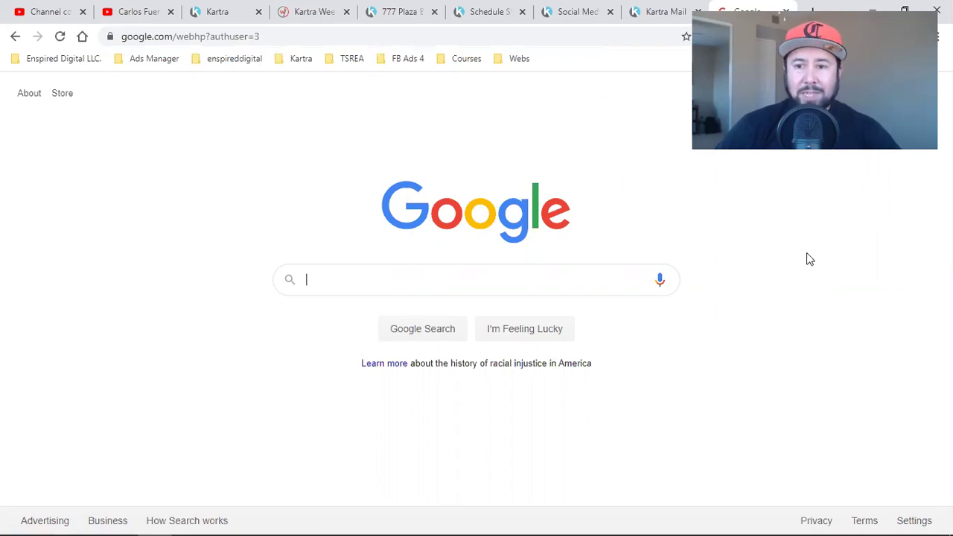
pyautogui.click(812, 95)
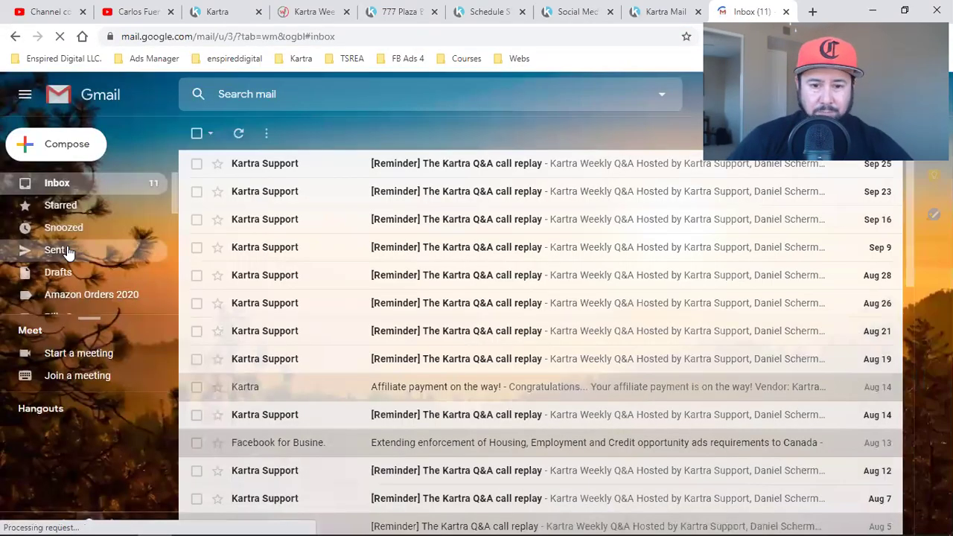
# Find the trashed "Great speaking with you today" email and open it.
pyautogui.click(67, 251)
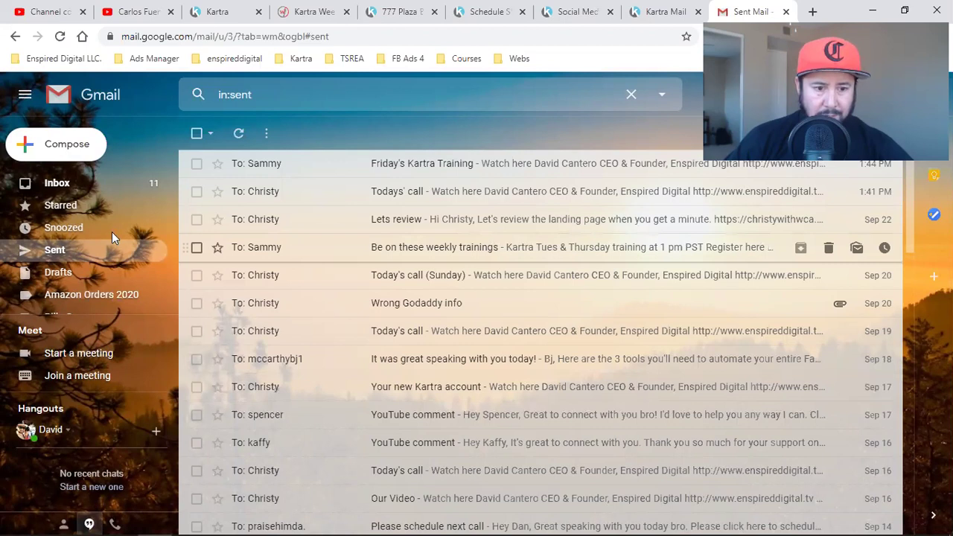
pyautogui.scroll(-5, 112, 237)
pyautogui.click(60, 304)
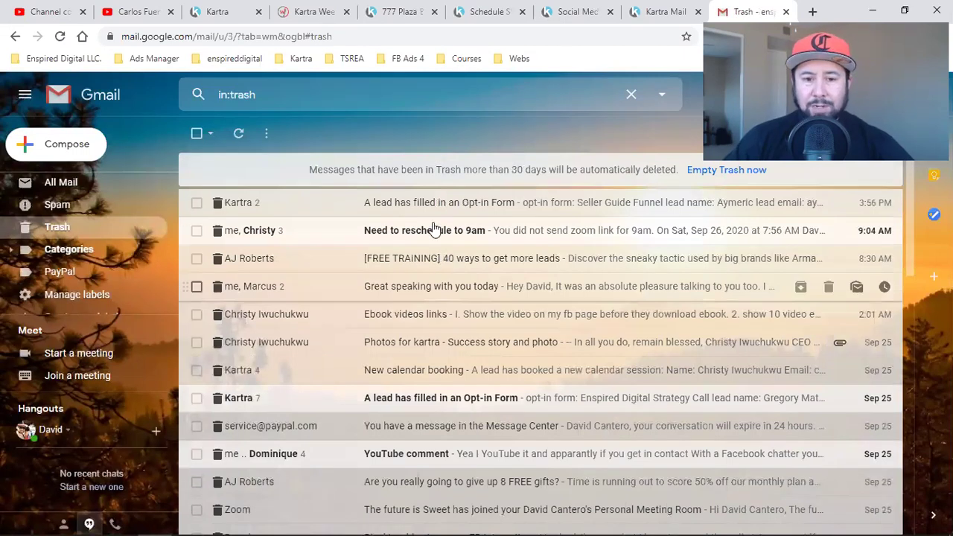
pyautogui.click(432, 286)
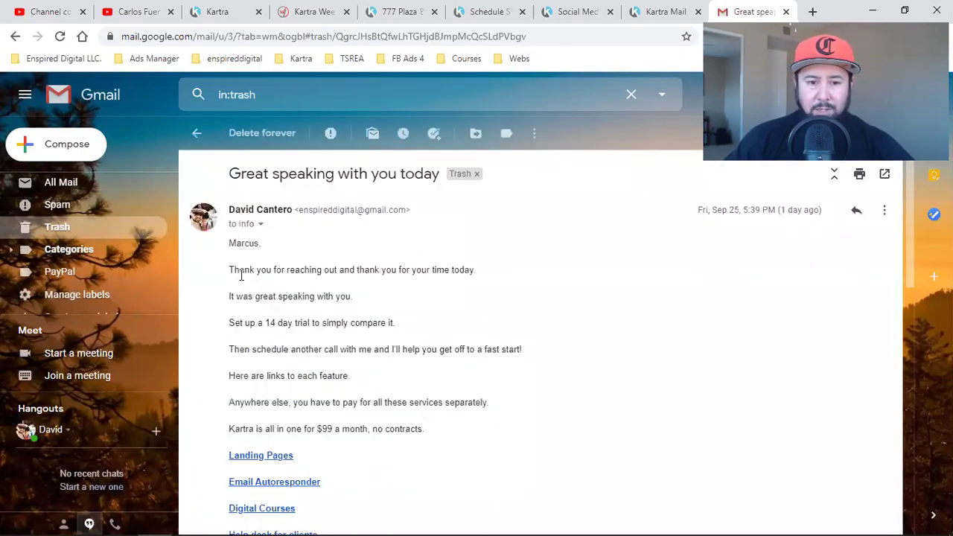
# Highlight the thank-you and 14 day trial lines, scroll to the feature links, then return to Kartra.
pyautogui.moveTo(239, 269); pyautogui.dragTo(402, 271)
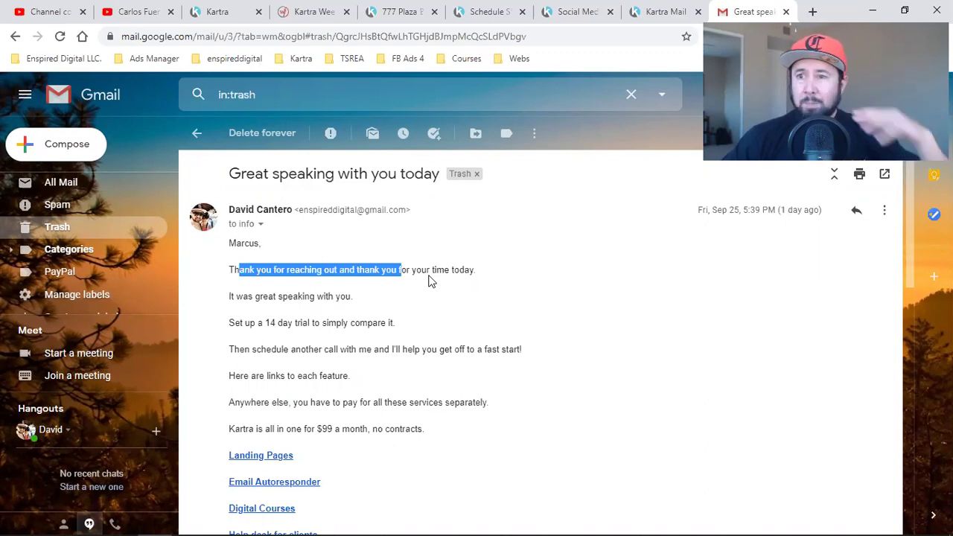
pyautogui.click(430, 282)
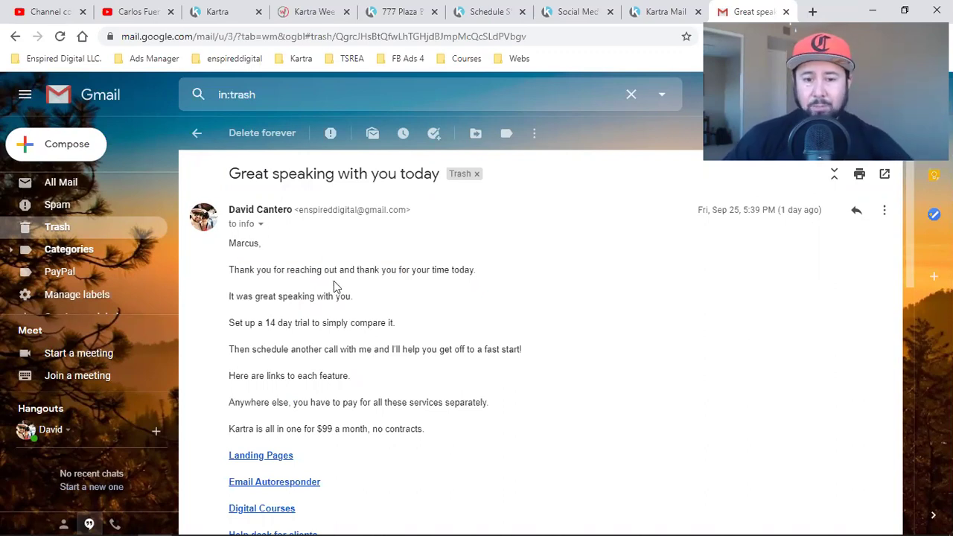
pyautogui.moveTo(300, 270); pyautogui.dragTo(409, 270)
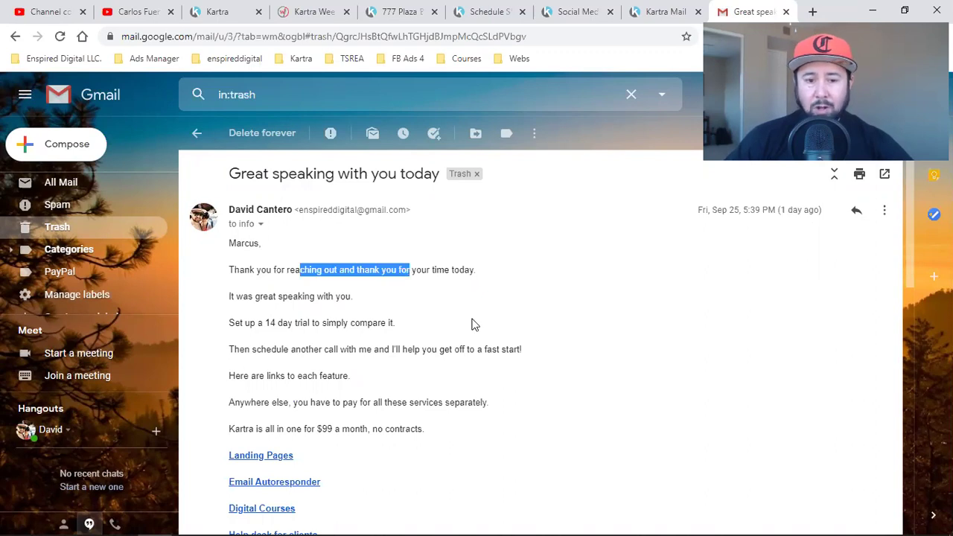
pyautogui.scroll(-1, 472, 325)
pyautogui.moveTo(245, 253); pyautogui.dragTo(447, 255)
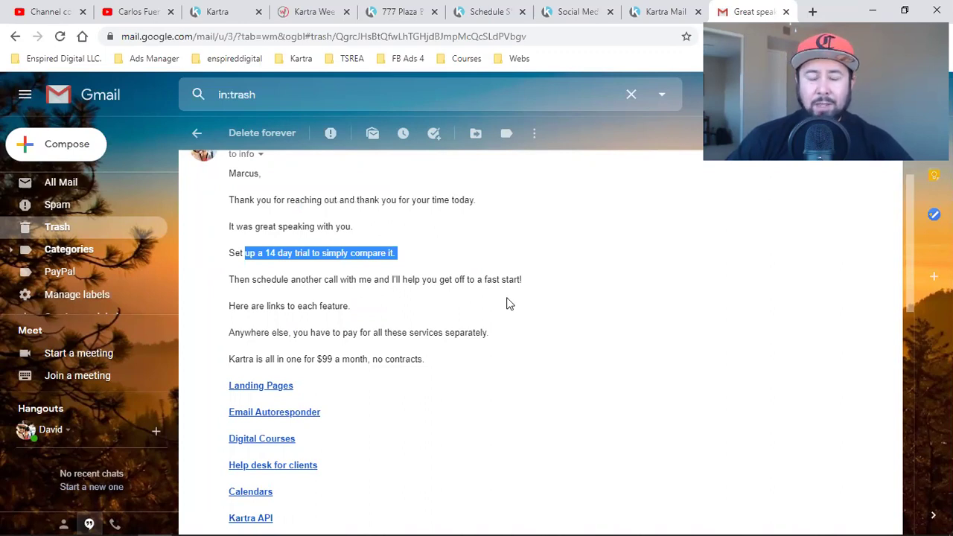
pyautogui.scroll(-1, 508, 303)
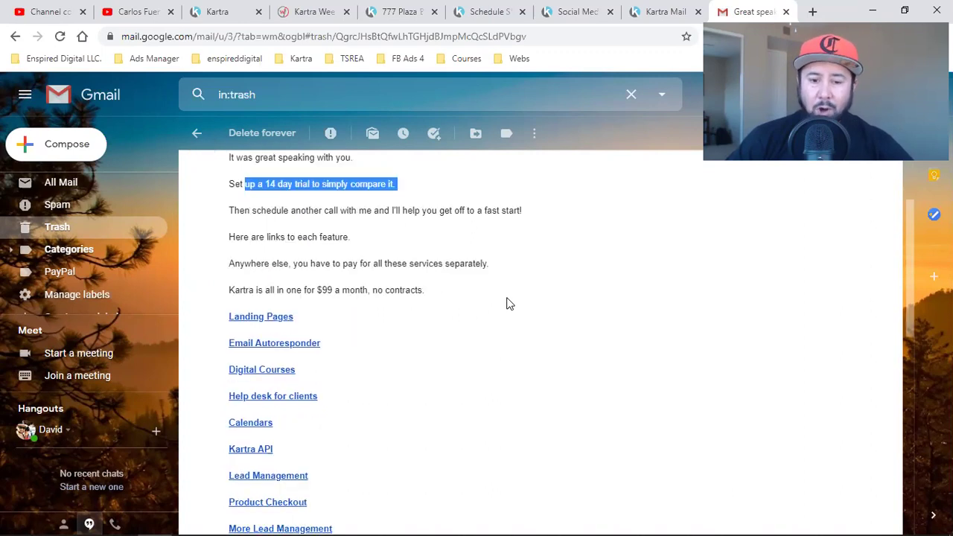
pyautogui.scroll(-1, 436, 301)
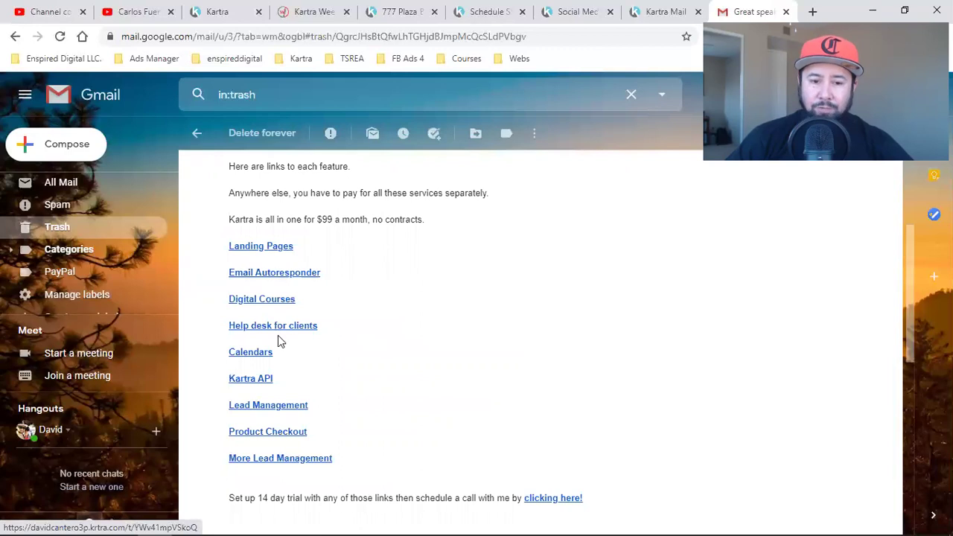
pyautogui.click(218, 11)
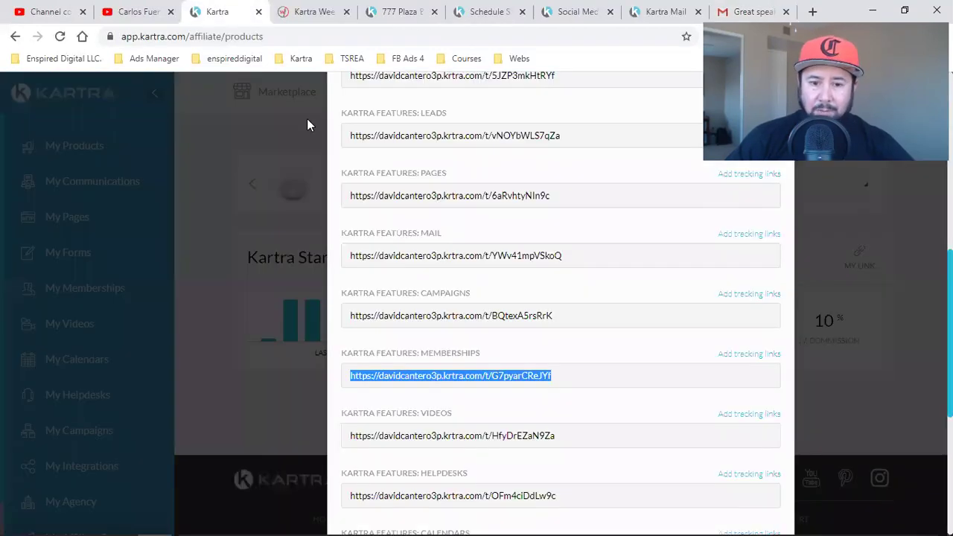
# Scroll through the 14-day trial and feature affiliate URLs, then jump back to Gmail with Ctrl+9.
pyautogui.scroll(1, 469, 283)
pyautogui.scroll(2, 447, 284)
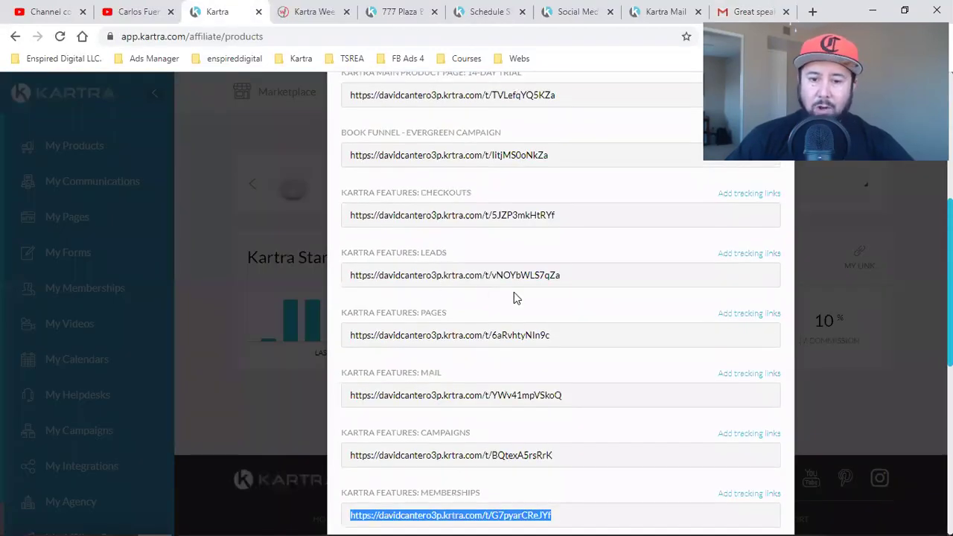
pyautogui.scroll(1, 469, 313)
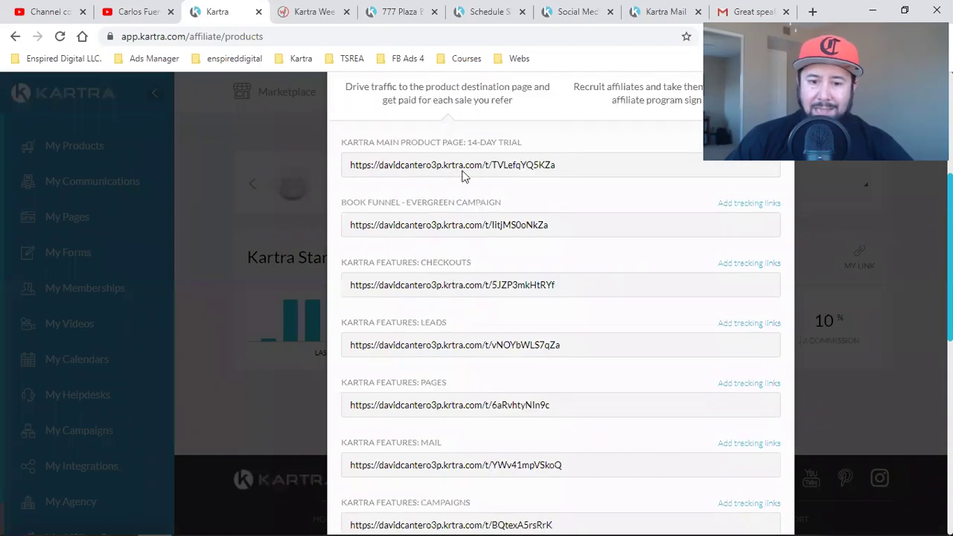
pyautogui.scroll(-2, 488, 308)
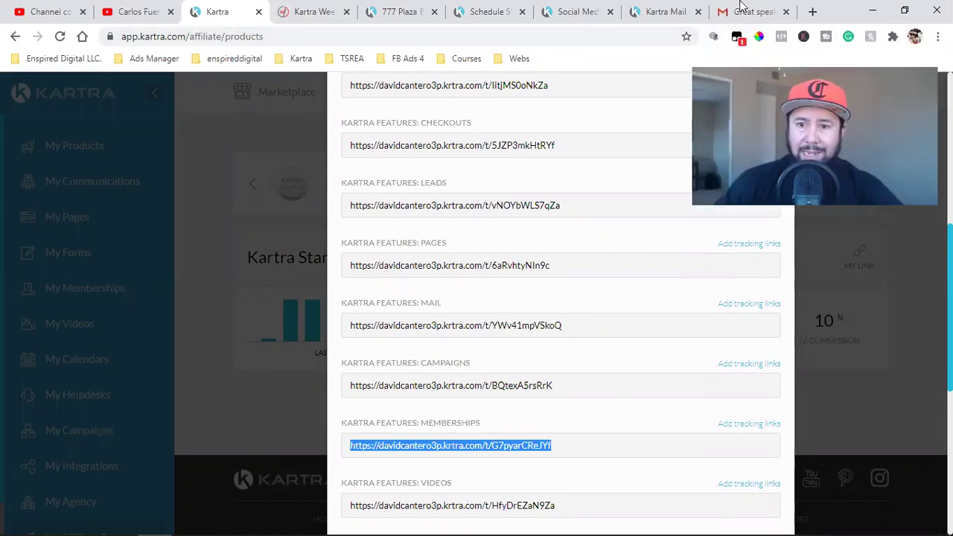
pyautogui.hotkey('ctrl', '9')
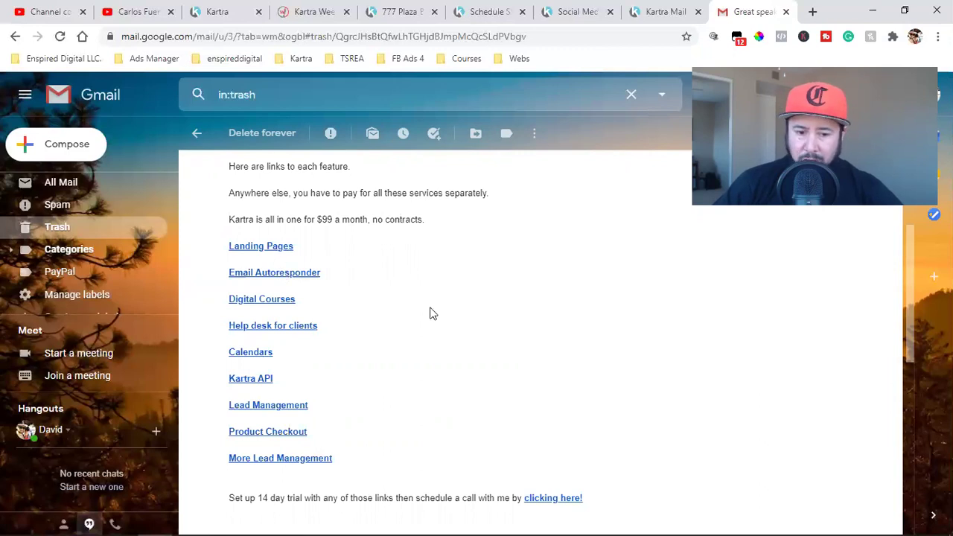
# Open the email's Product Checkout link, scroll the Kartra Checkouts page, close it and return to Kartra.
pyautogui.click(264, 434)
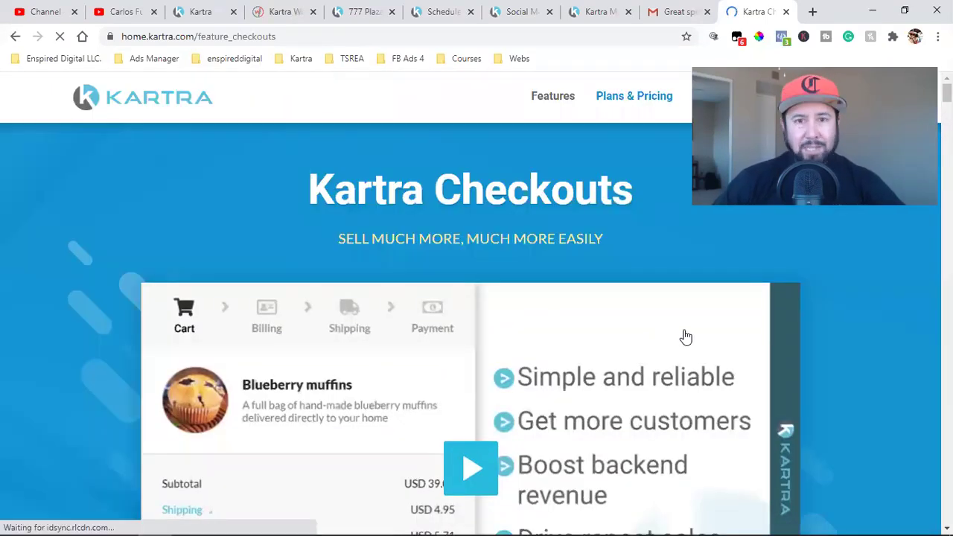
pyautogui.scroll(-3, 686, 346)
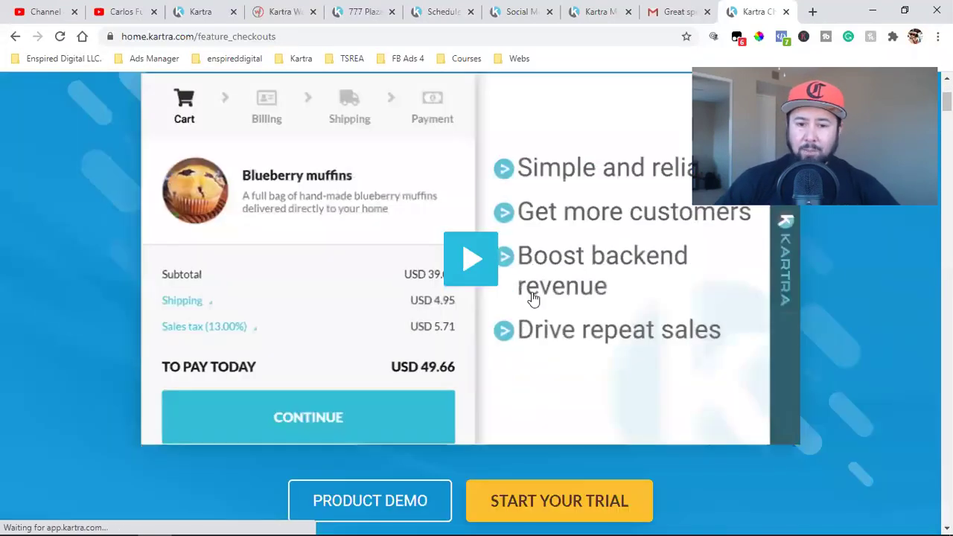
pyautogui.scroll(-1, 522, 274)
pyautogui.scroll(-2, 521, 274)
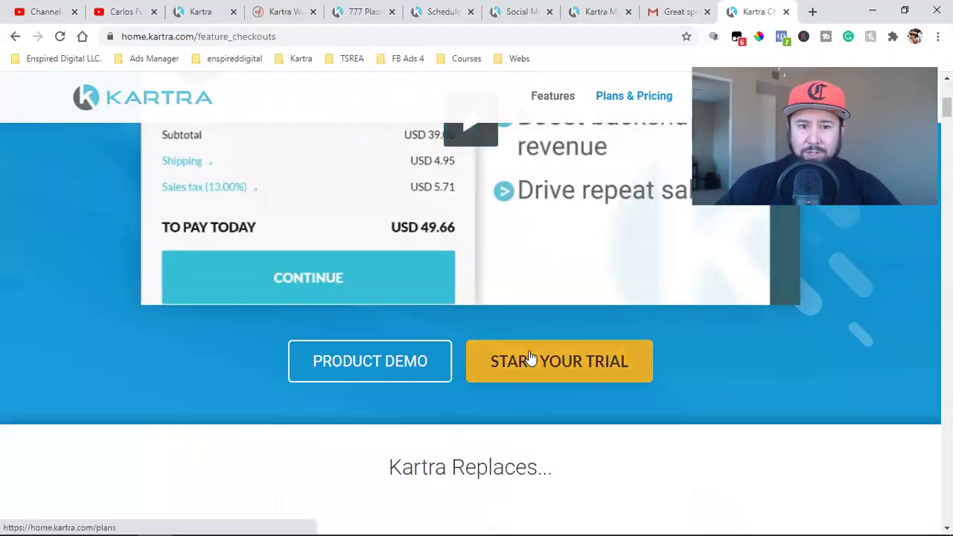
pyautogui.click(786, 12)
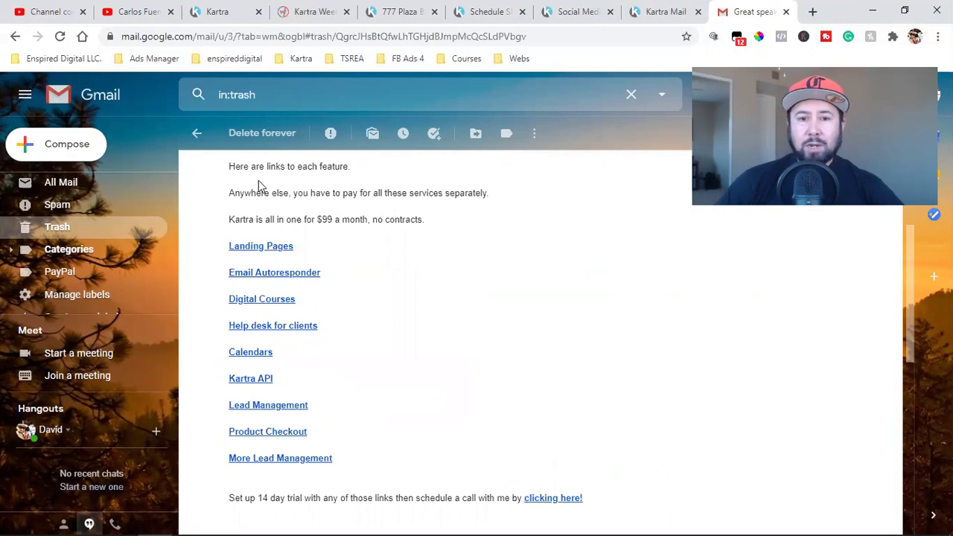
pyautogui.click(219, 12)
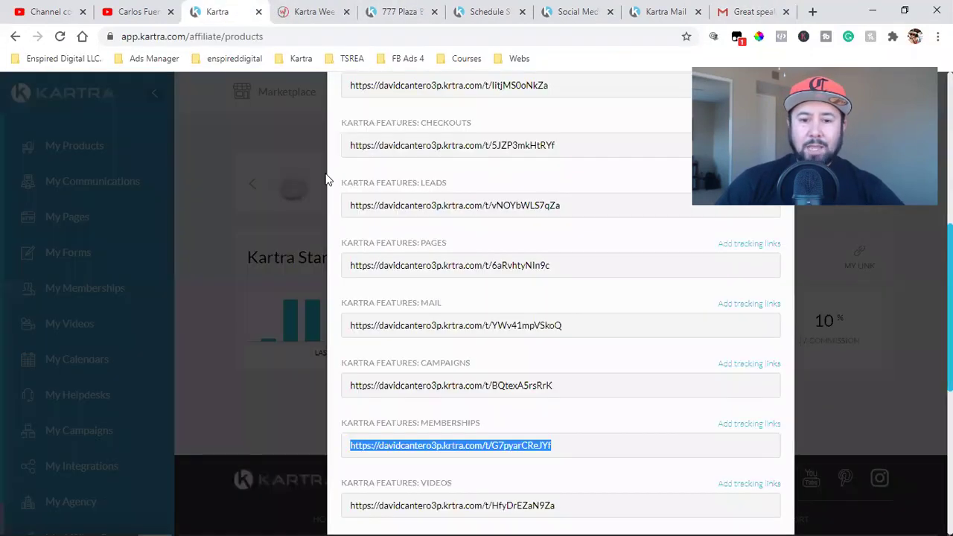
# Select the 14-day trial affiliate URL and close the Promotional links window.
pyautogui.scroll(6, 520, 348)
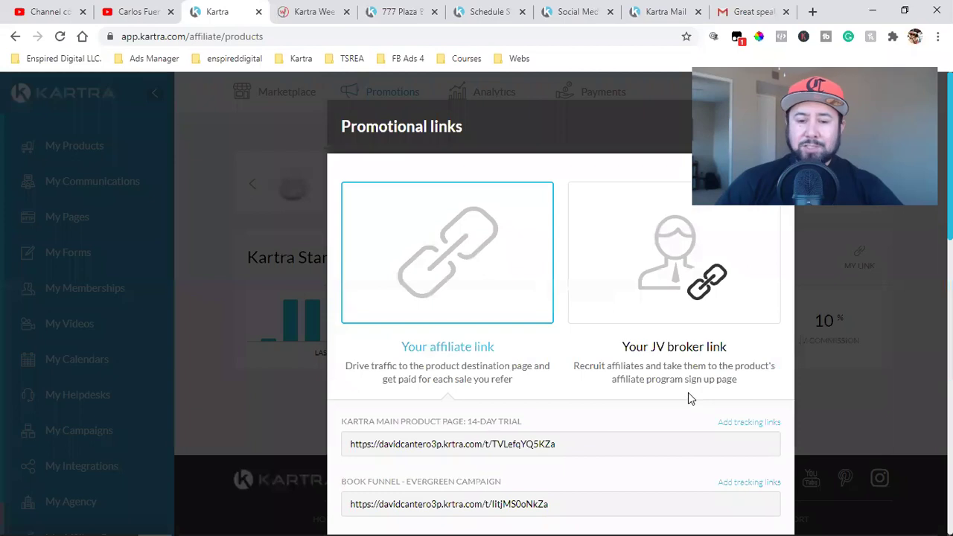
pyautogui.scroll(-4, 688, 395)
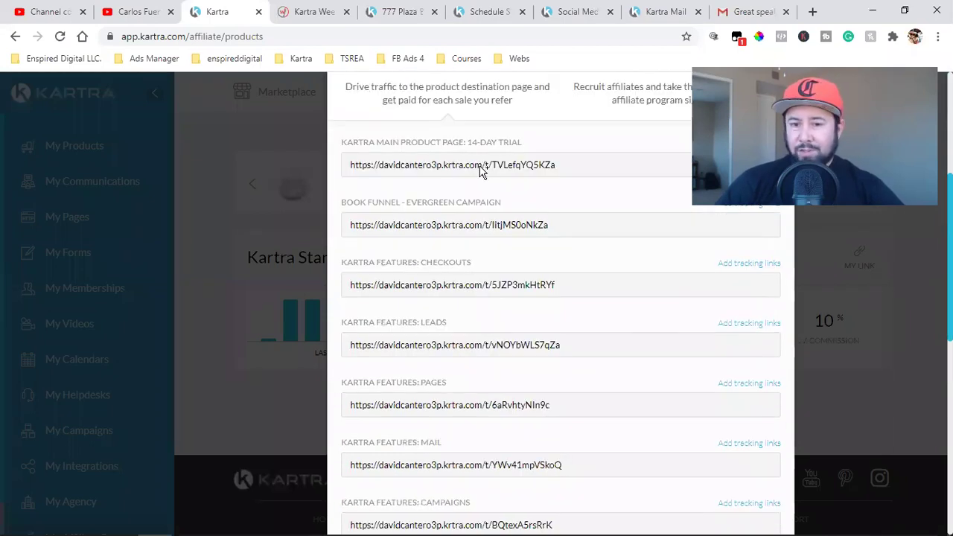
pyautogui.click(480, 170)
pyautogui.scroll(2, 517, 222)
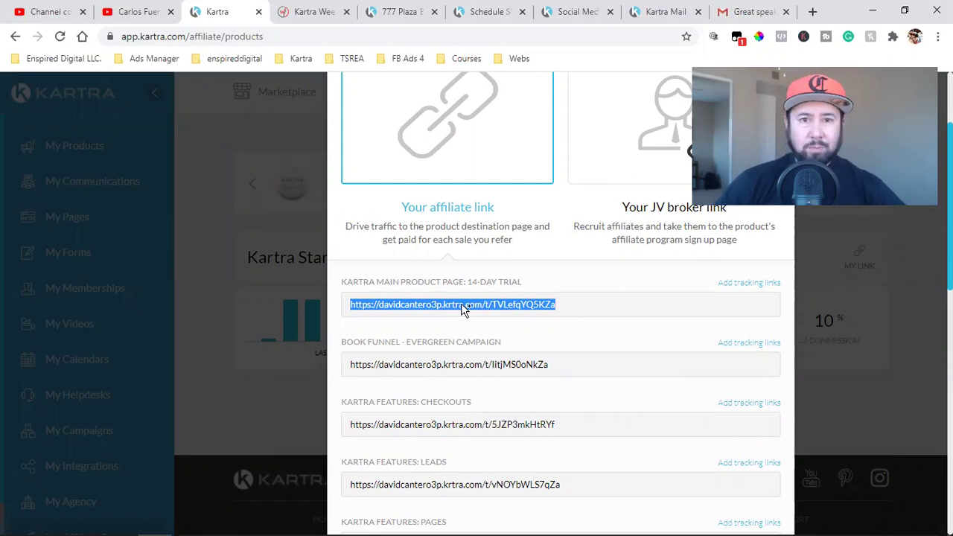
pyautogui.scroll(2, 462, 310)
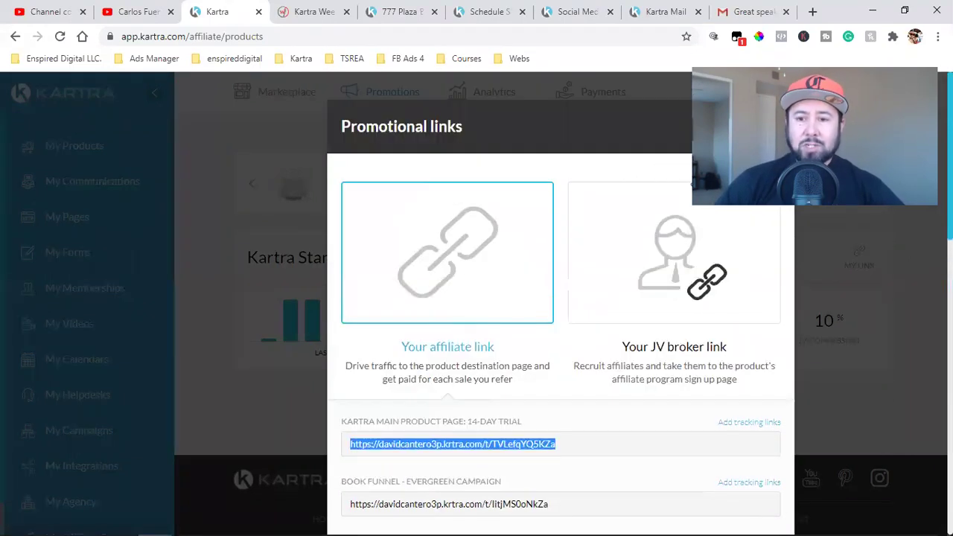
pyautogui.click(785, 86)
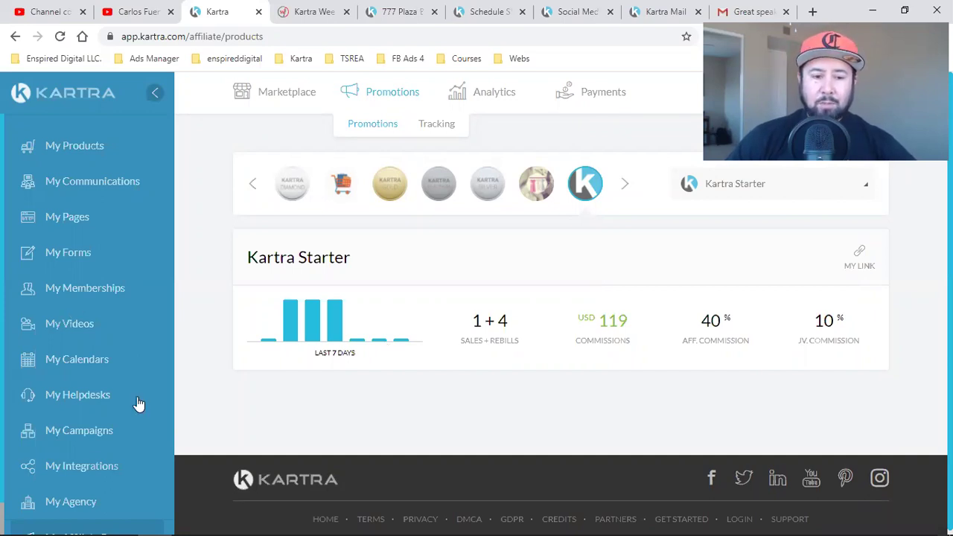
# Open My campaigns and close the 777 Plaza, Schedule and Social Media browser tabs.
pyautogui.click(72, 430)
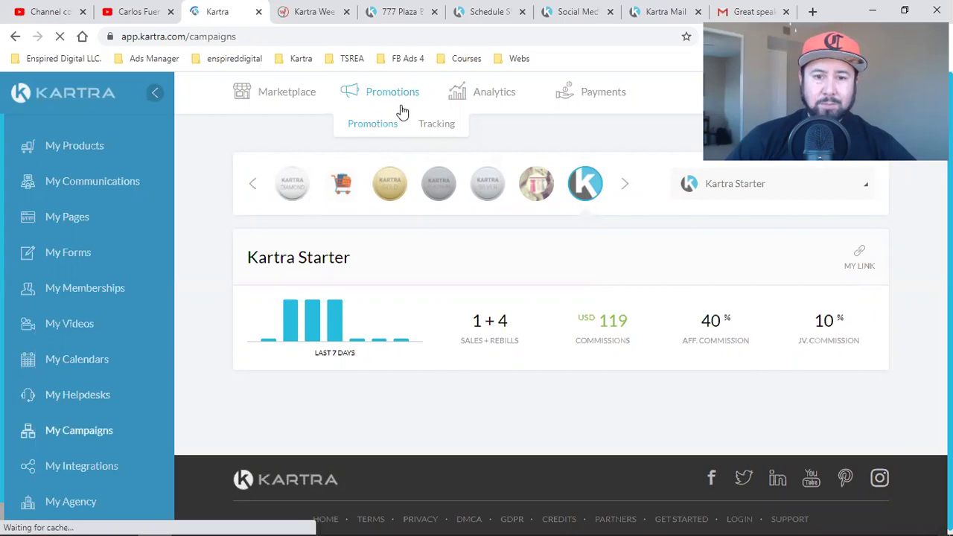
pyautogui.click(436, 13)
pyautogui.click(436, 12)
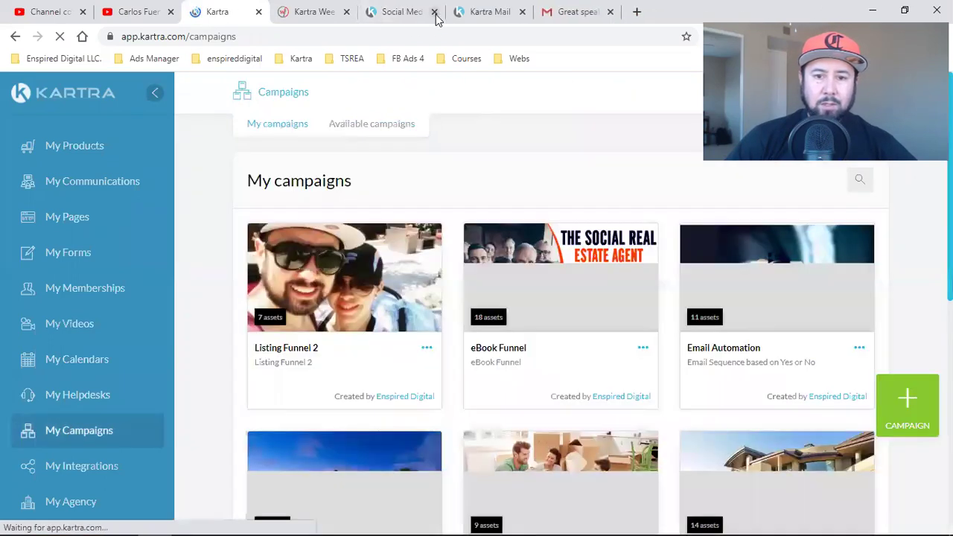
pyautogui.click(436, 13)
# Glance at Available campaigns, return to My campaigns, and open the Listing Funnel 2 actions menu.
pyautogui.click(384, 126)
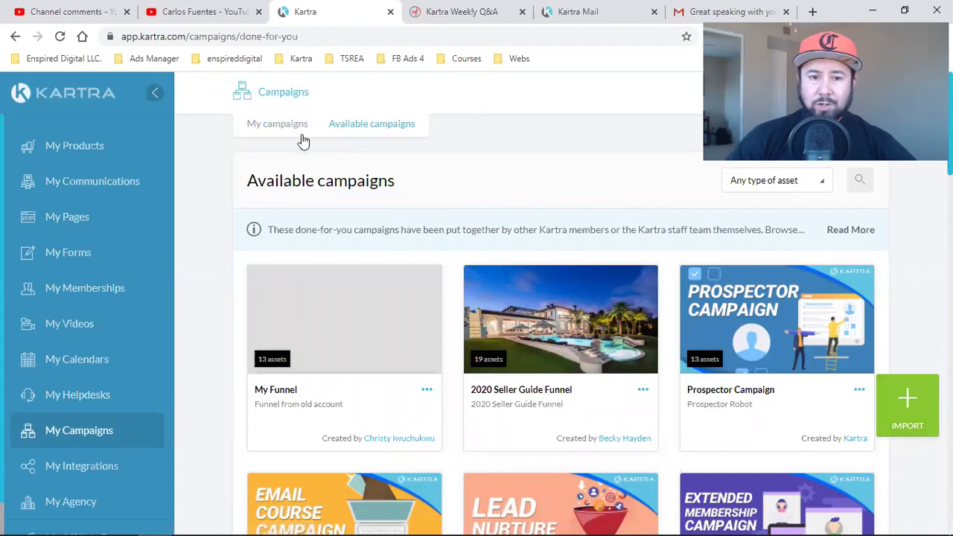
pyautogui.click(282, 128)
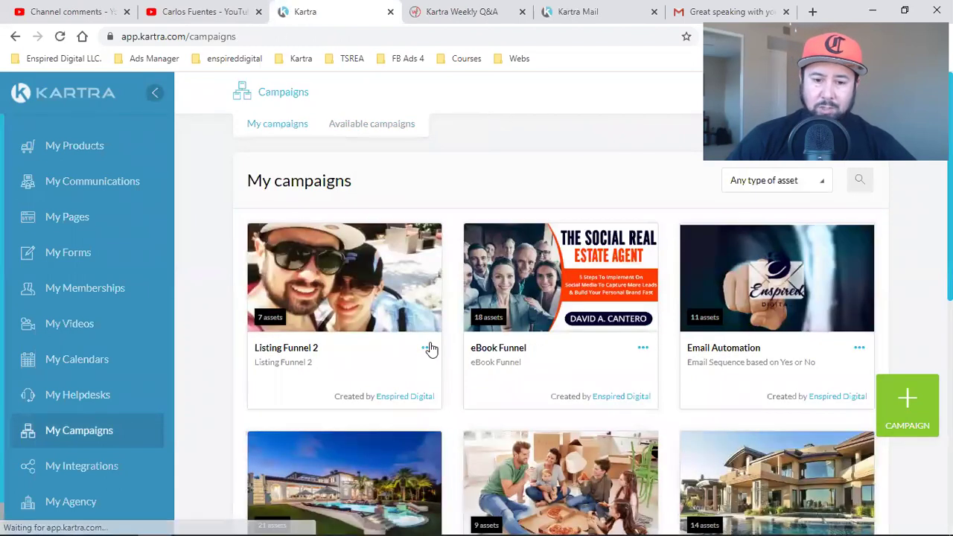
pyautogui.click(429, 347)
# Agree to the sharing terms and generate a share code for Listing Funnel 2.
pyautogui.click(477, 298)
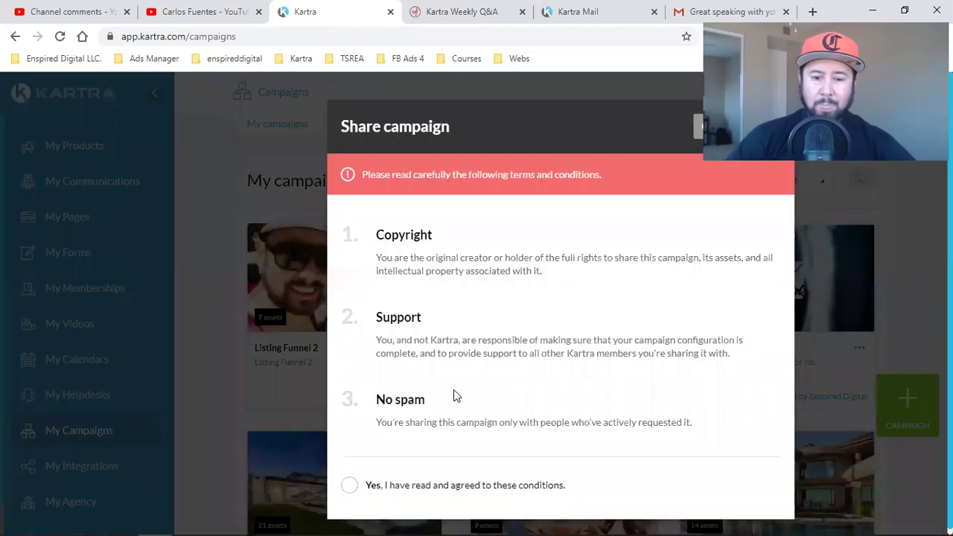
pyautogui.click(346, 481)
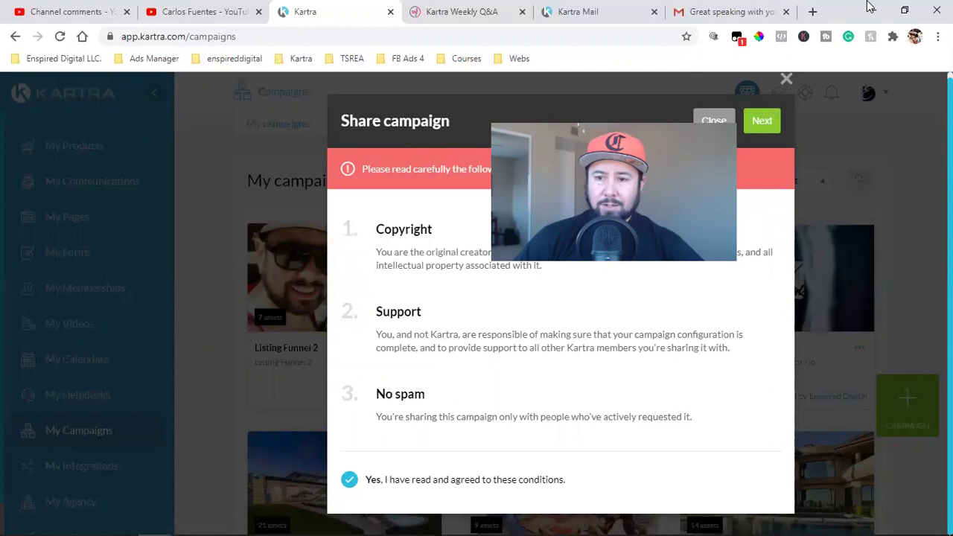
pyautogui.click(760, 121)
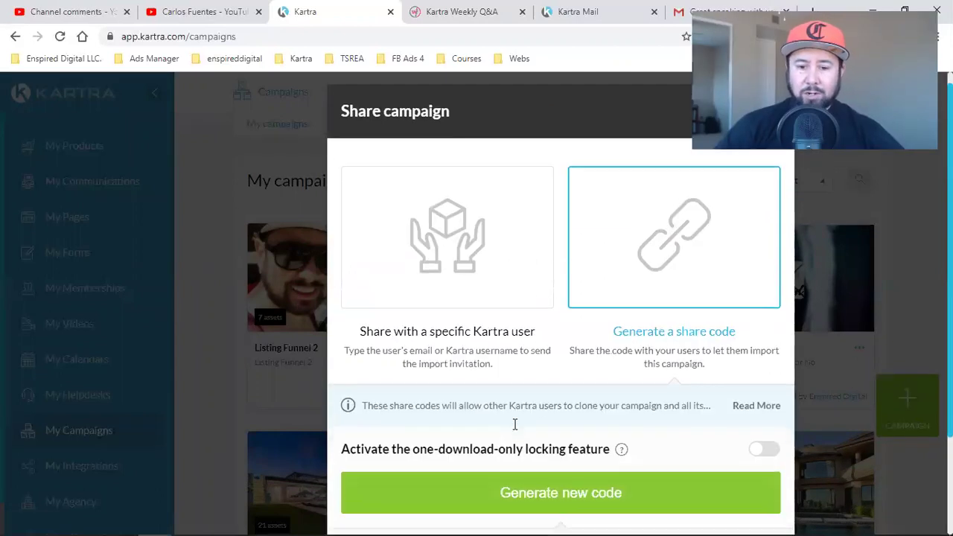
pyautogui.click(413, 484)
pyautogui.doubleClick(370, 466)
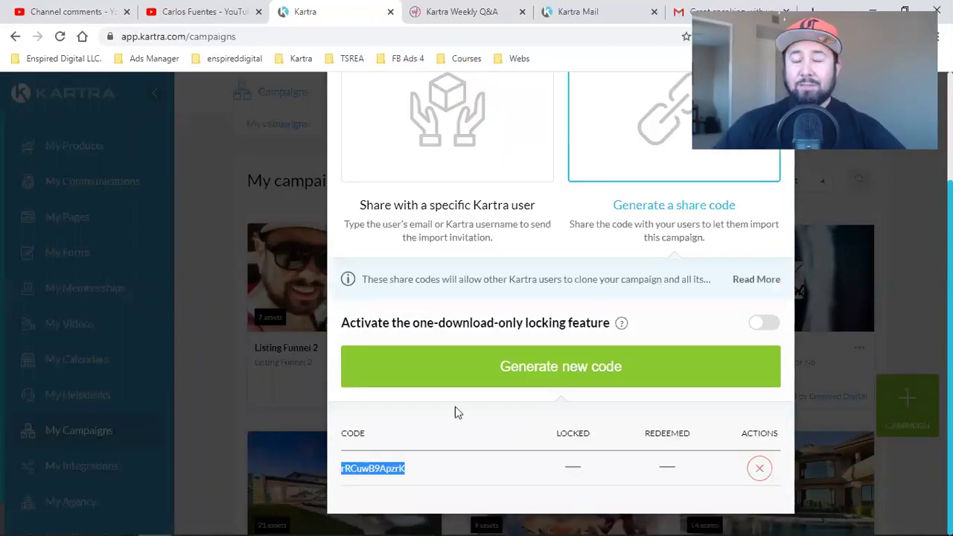
# Generate another code, try sharing with a specific Kartra user, then close the share window.
pyautogui.click(559, 383)
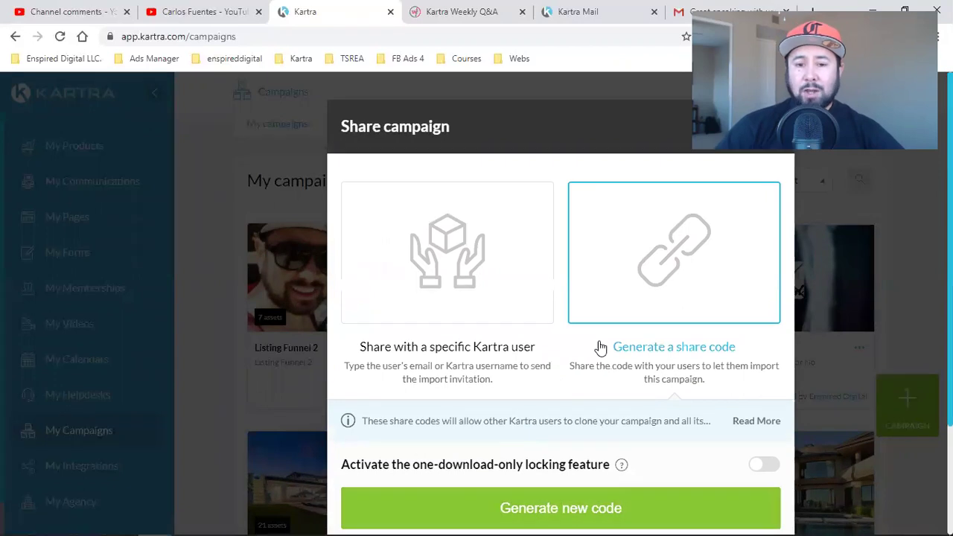
pyautogui.click(439, 251)
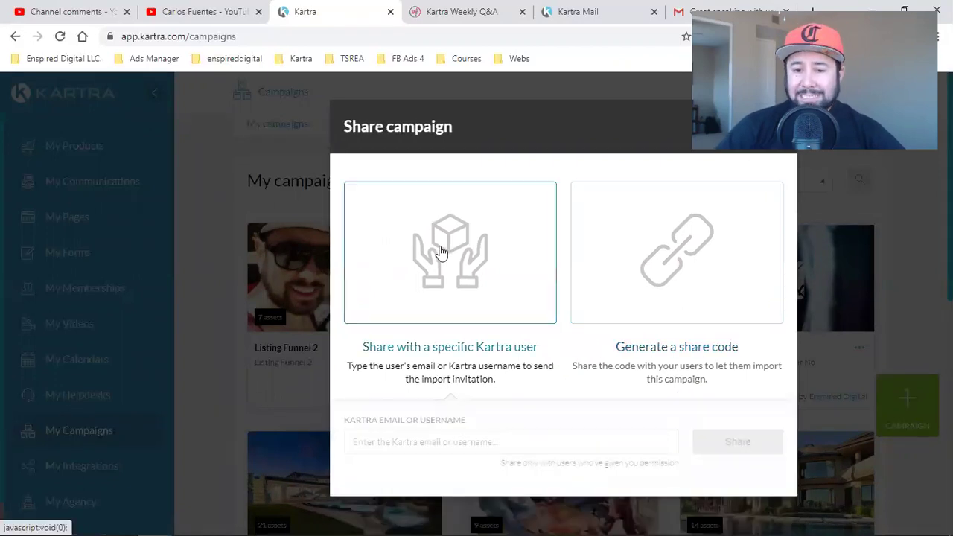
pyautogui.click(413, 440)
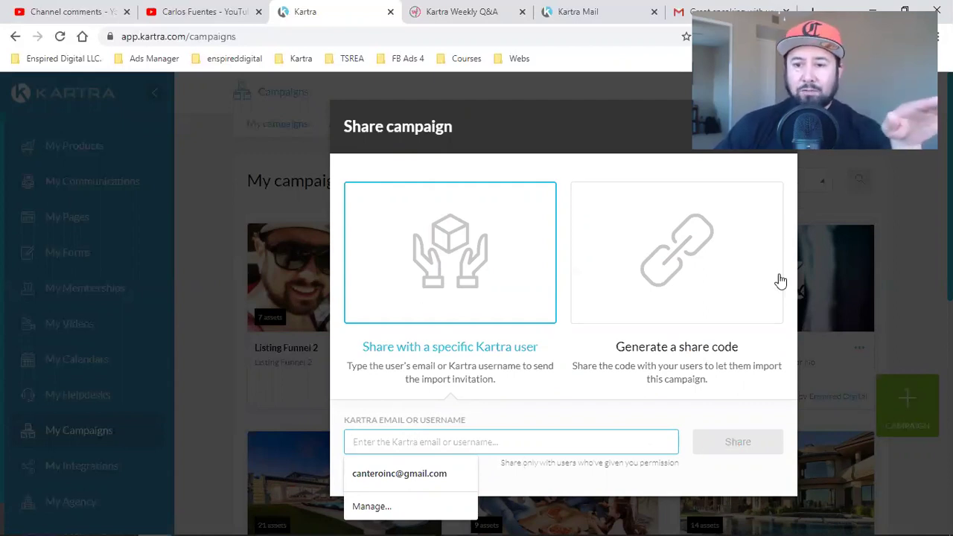
pyautogui.press('Escape')
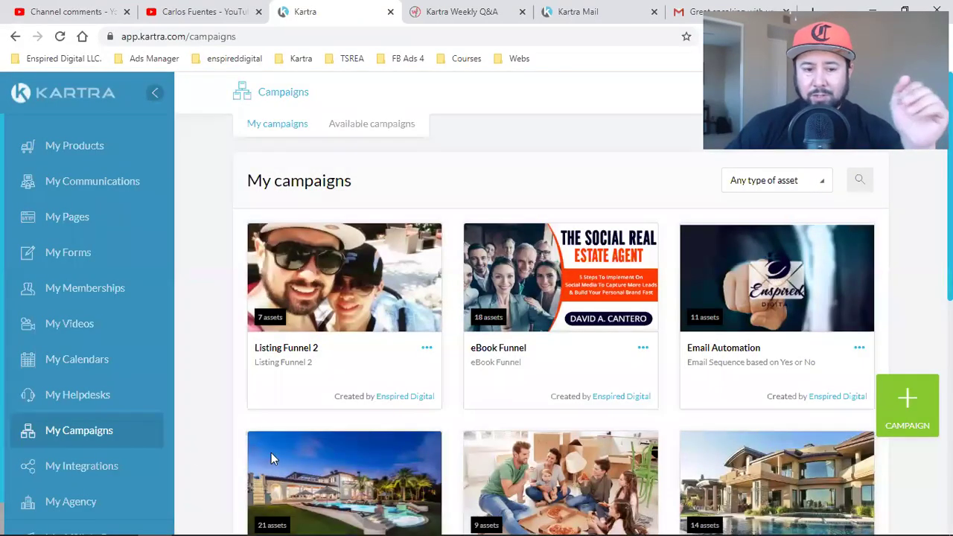
# View Available campaigns, check the My Funnel options, then highlight the 634.00 payment amount.
pyautogui.click(370, 130)
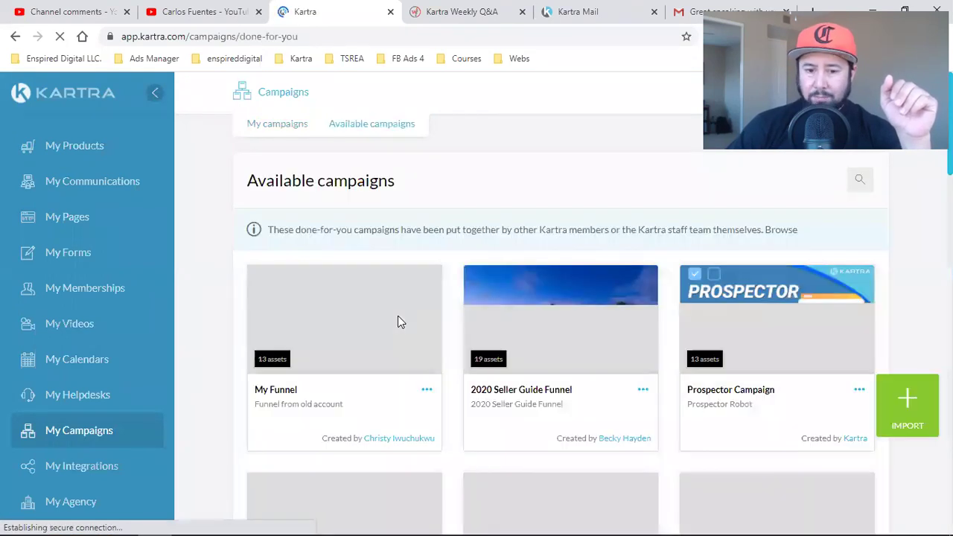
pyautogui.click(428, 395)
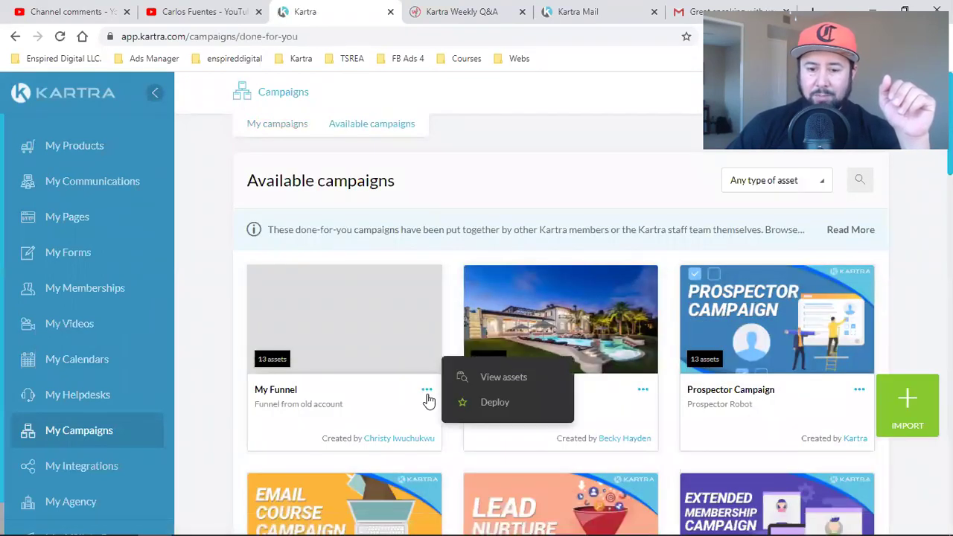
pyautogui.click(524, 144)
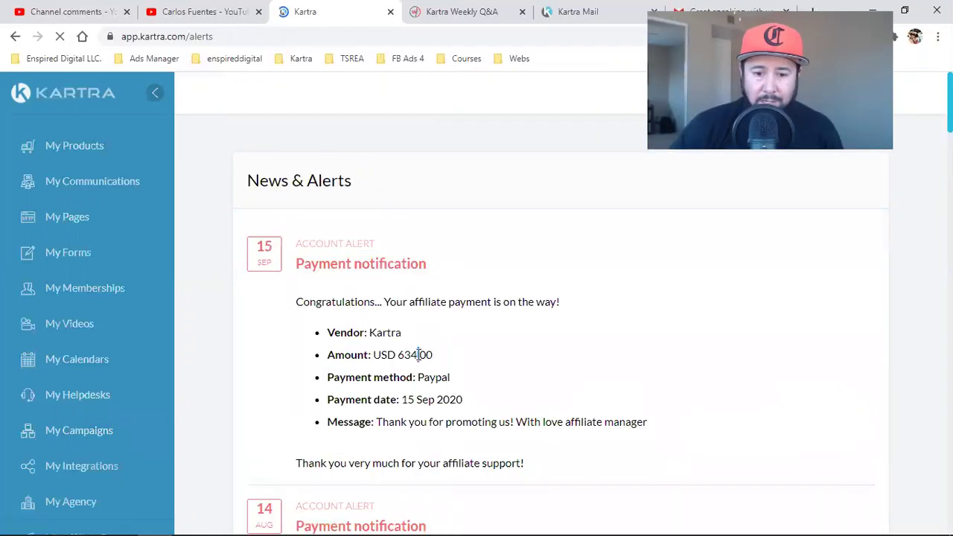
pyautogui.doubleClick(421, 354)
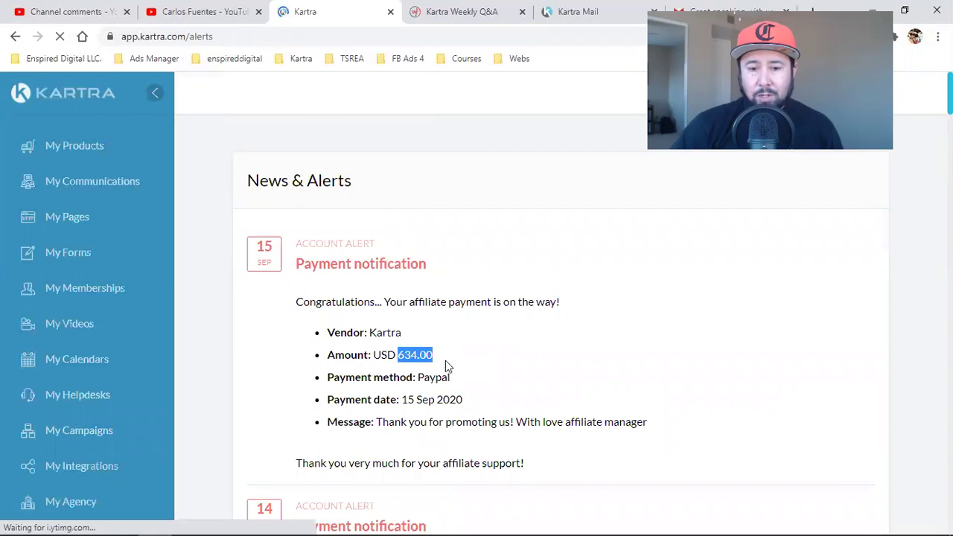
# Highlight the USD 634.00 affiliate payment amount, then switch to the YouTube channel tab.
pyautogui.click(389, 356)
pyautogui.moveTo(396, 355); pyautogui.dragTo(453, 360)
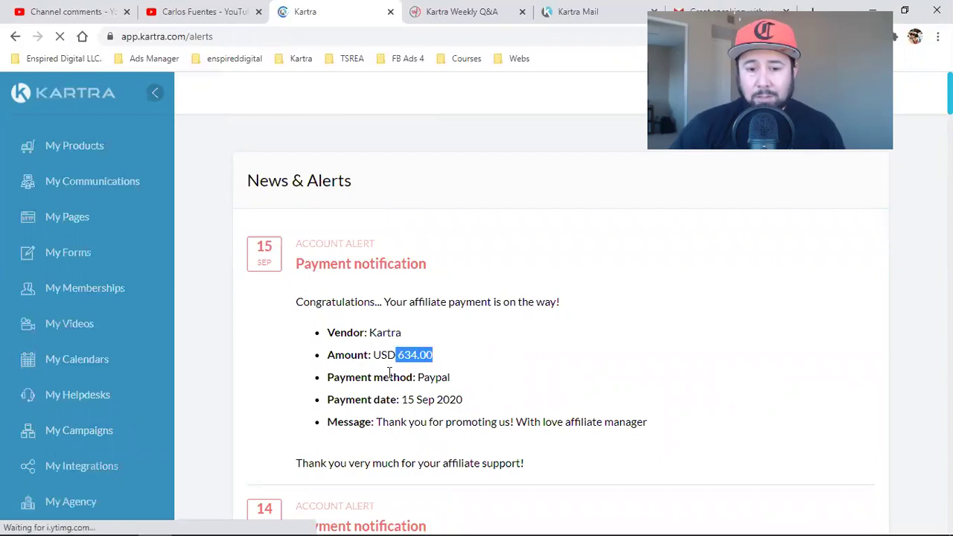
pyautogui.click(415, 354)
pyautogui.moveTo(399, 354); pyautogui.dragTo(447, 359)
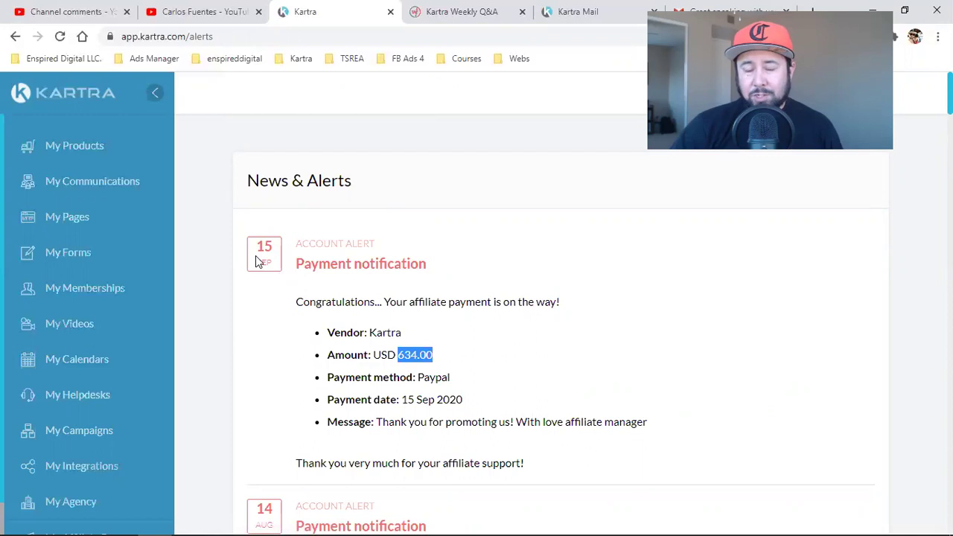
pyautogui.click(542, 356)
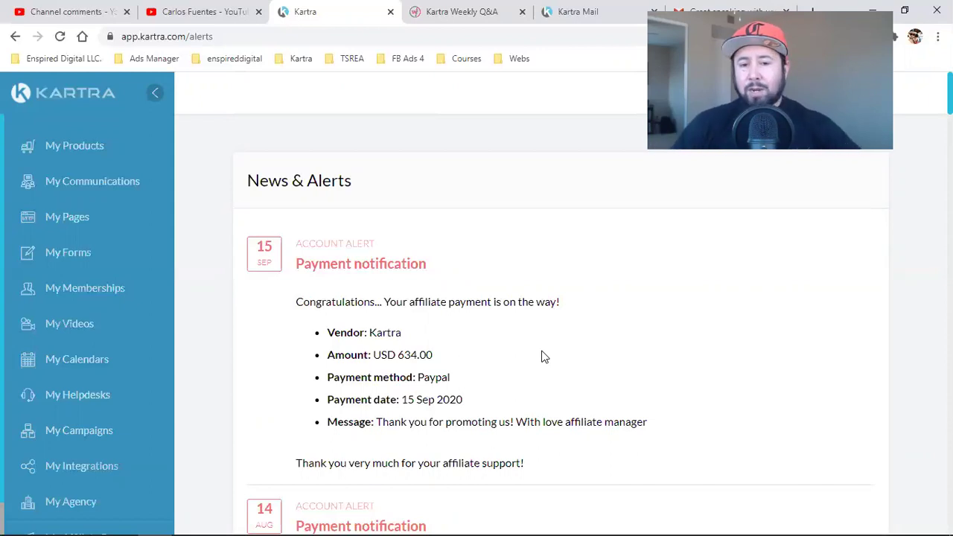
pyautogui.click(157, 9)
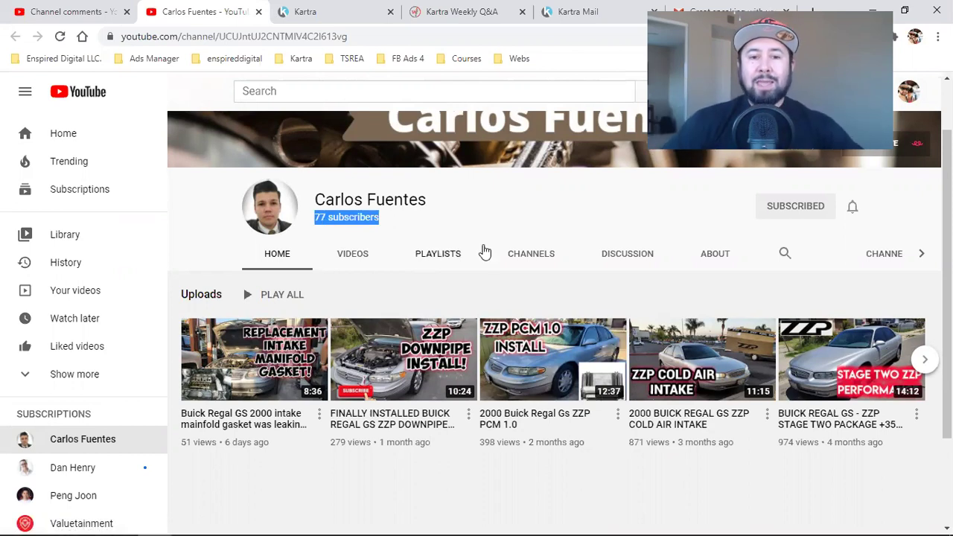
# Deselect the subscriber count and return to Kartra's News & Alerts page.
pyautogui.click(467, 211)
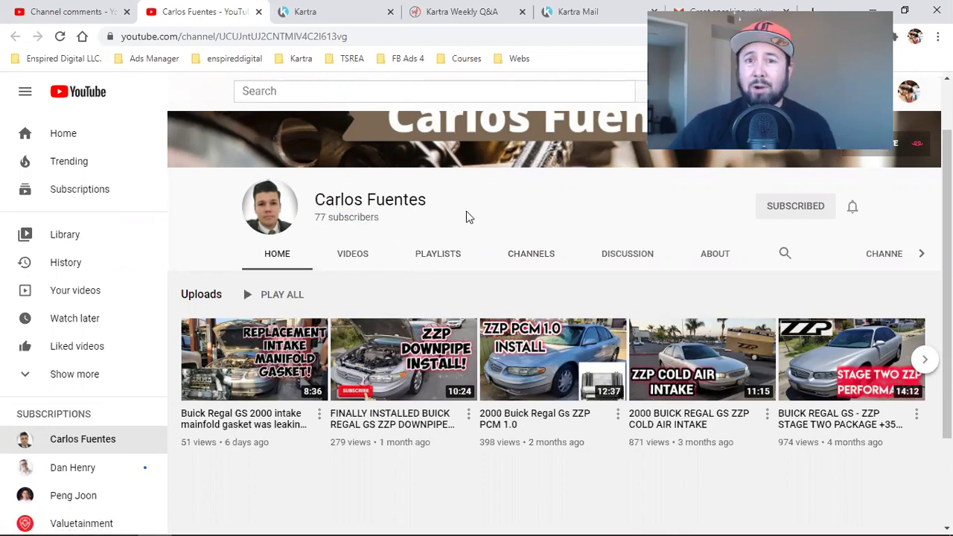
pyautogui.click(344, 7)
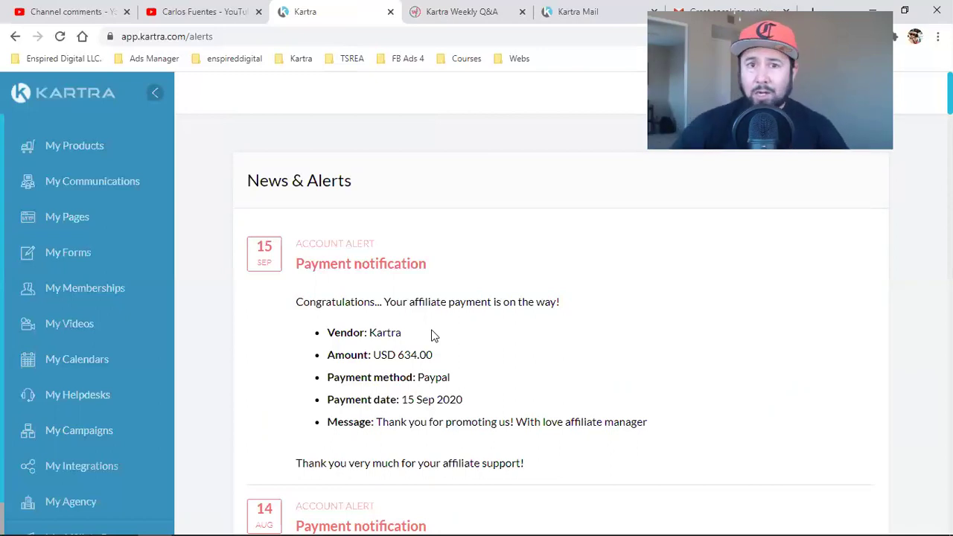
# Show the Calendars list with Shared Calendar and Enspired Digital, then switch to YouTube.
pyautogui.click(94, 361)
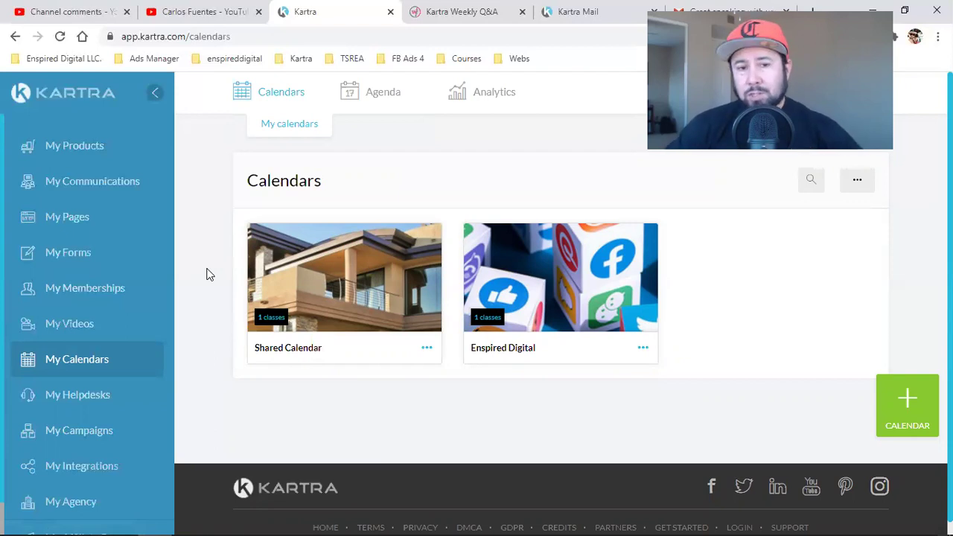
pyautogui.click(187, 9)
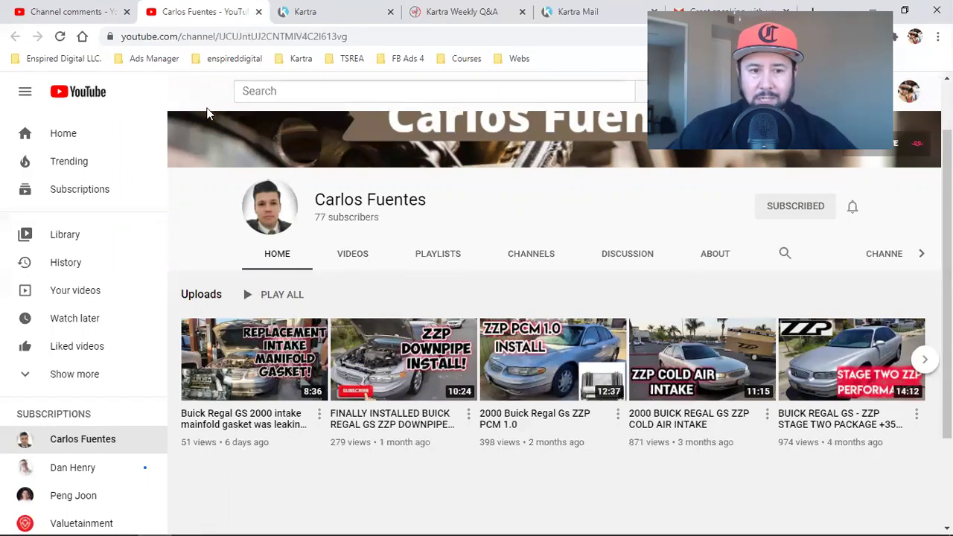
# Read the YouTube Studio comment about transferring landing pages, then go back to Kartra calendars.
pyautogui.click(114, 11)
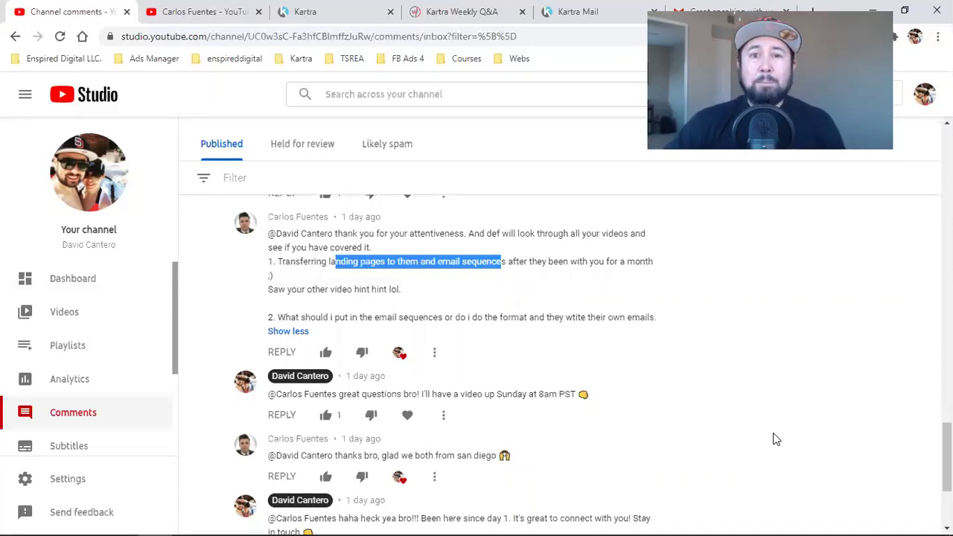
pyautogui.click(341, 9)
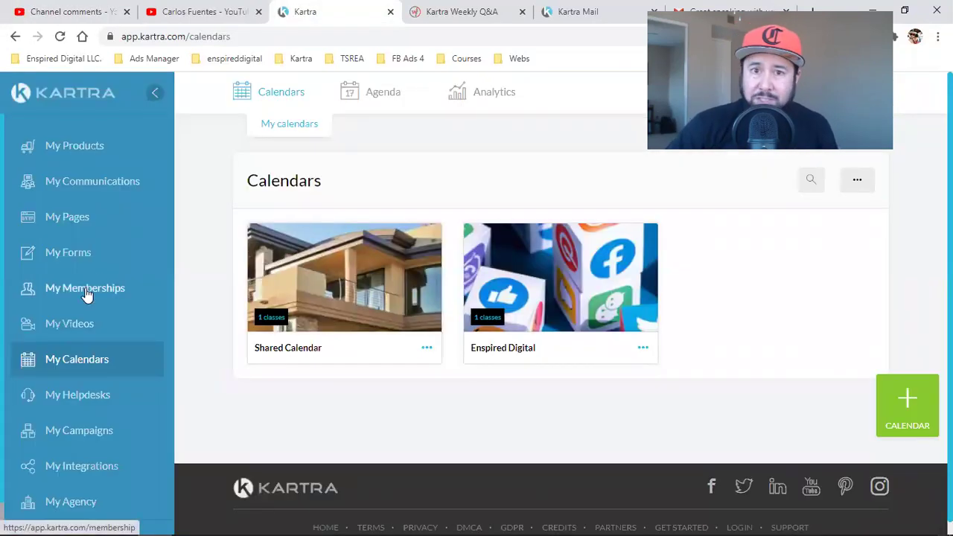